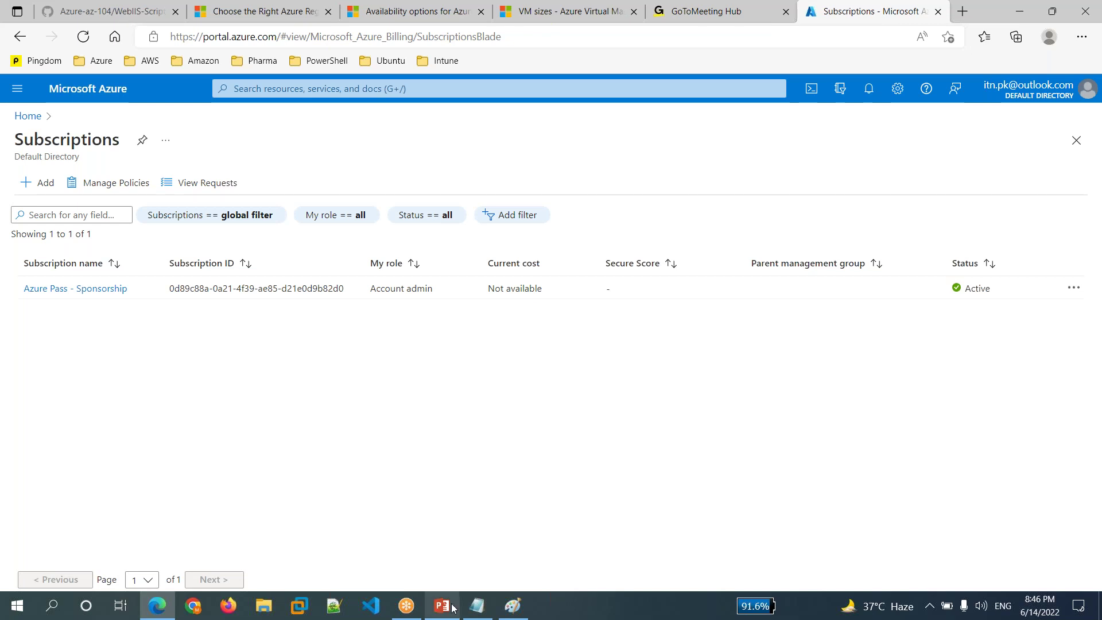
- Switch from the Azure portal to the Paint drawing of the London Region zones
left_click(519, 610)
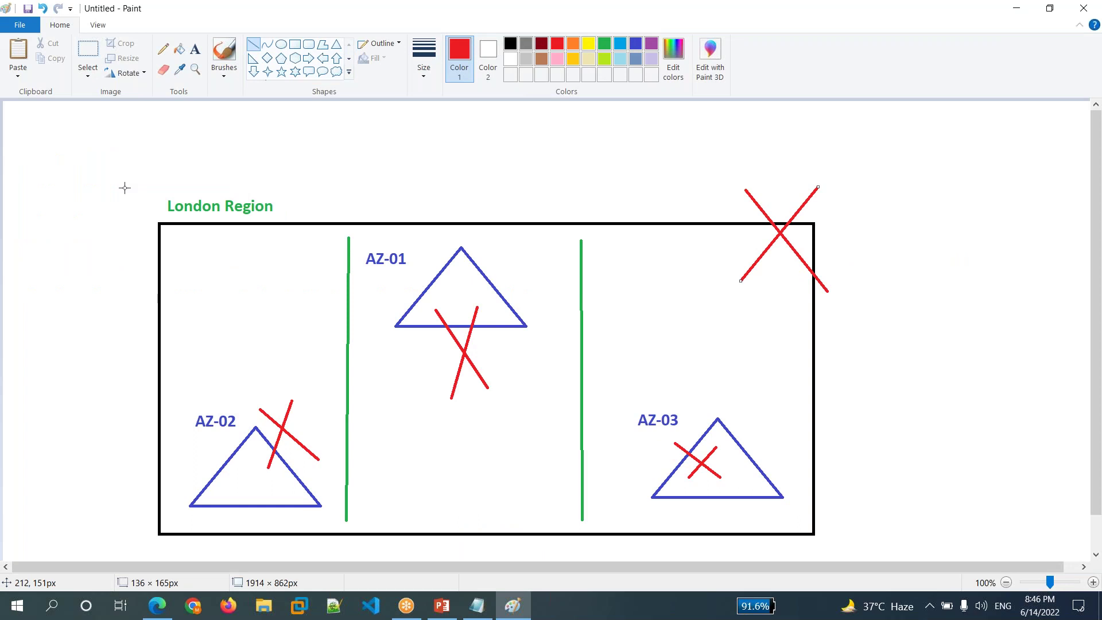
- Discard the old London Region drawing unsaved and draw one large green rectangle on the blank canvas
key("alt+F4")
key("Return")
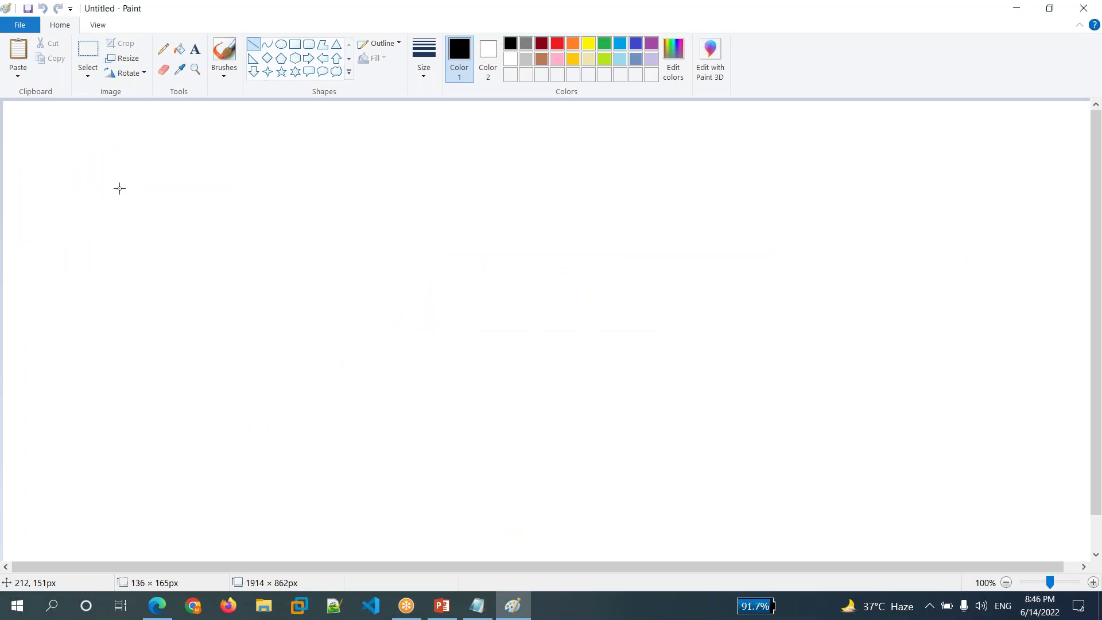
left_click(293, 47)
left_click_drag(136, 180, 739, 496)
left_click(603, 46)
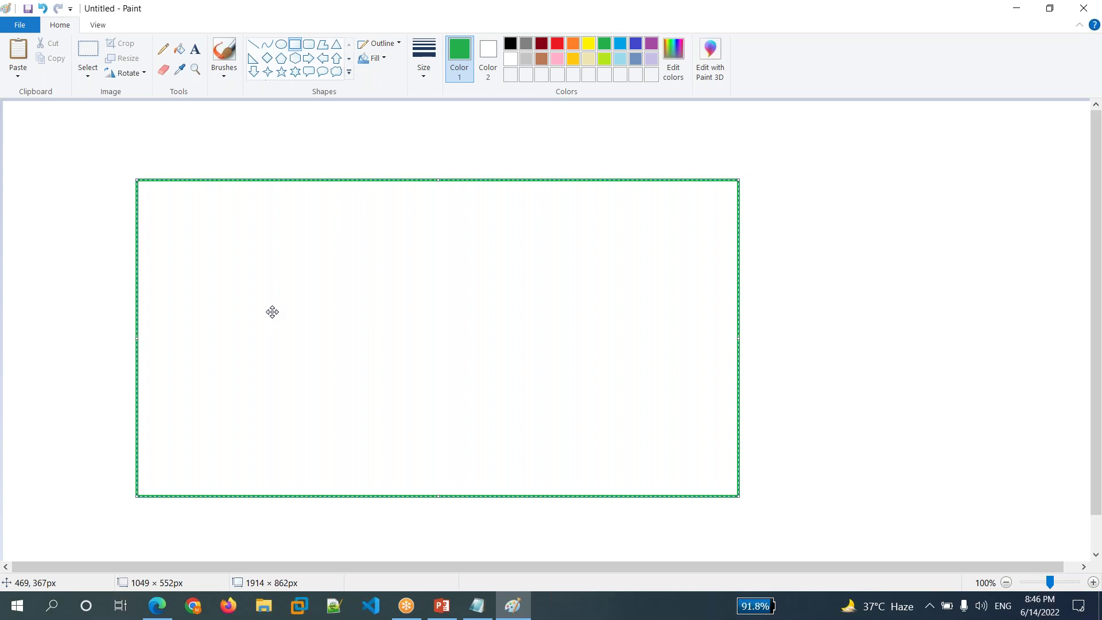
left_click_drag(272, 312, 286, 298)
left_click(71, 293)
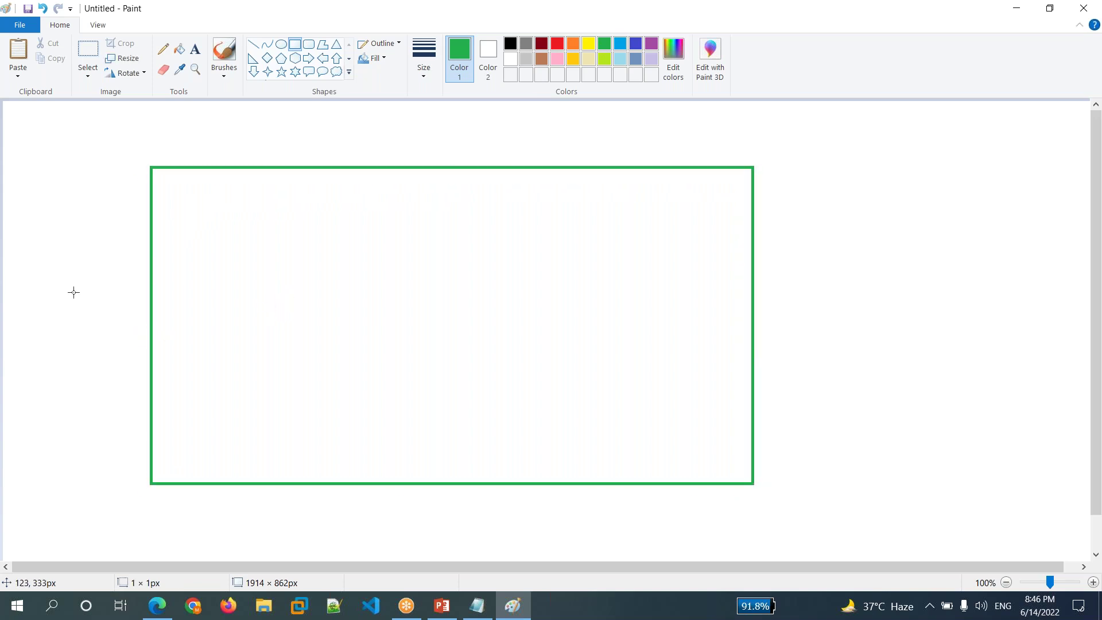
- Add the heading 'Resource Group' above the green rectangle
left_click(196, 49)
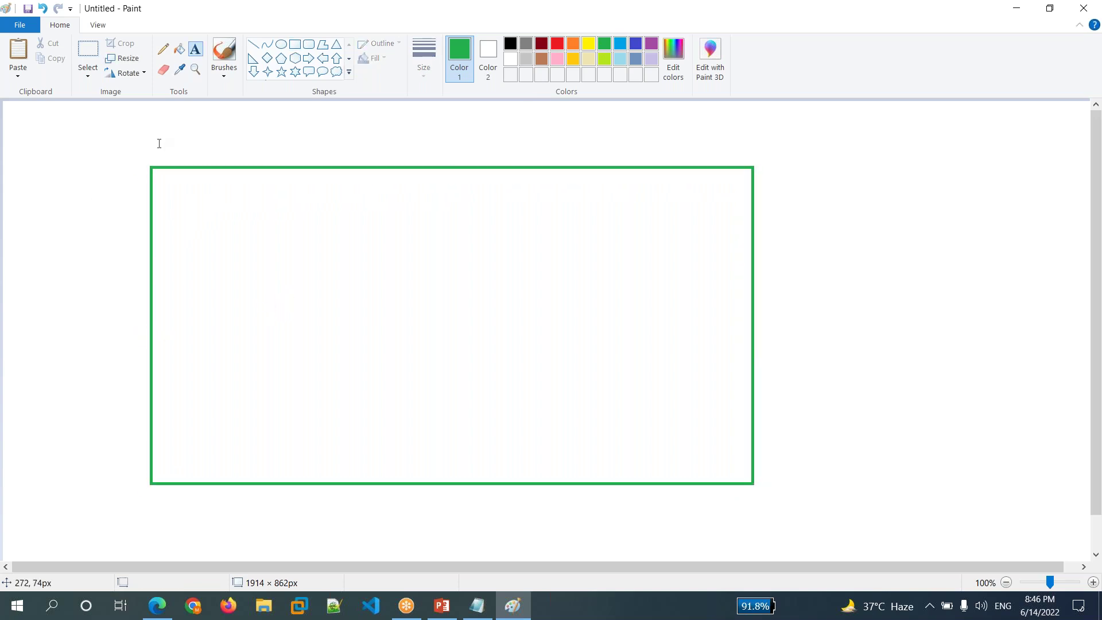
left_click(156, 136)
type("Regour")
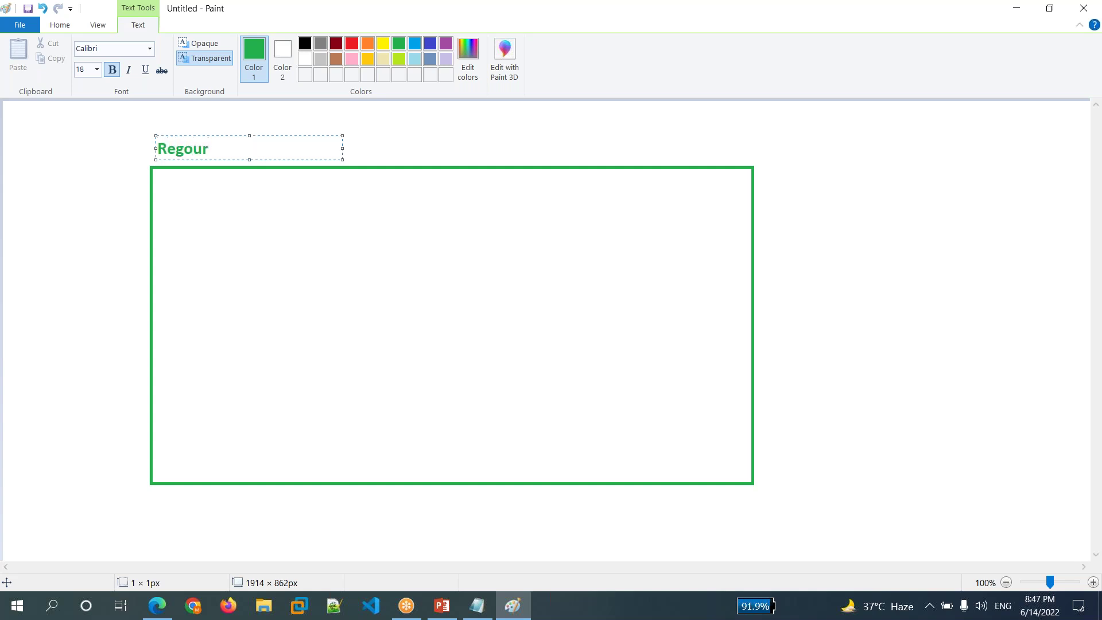
key("BackSpace")
key("BackSpace")
key("BackSpace")
key("BackSpace")
type("sour")
key("BackSpace")
type("ce Group")
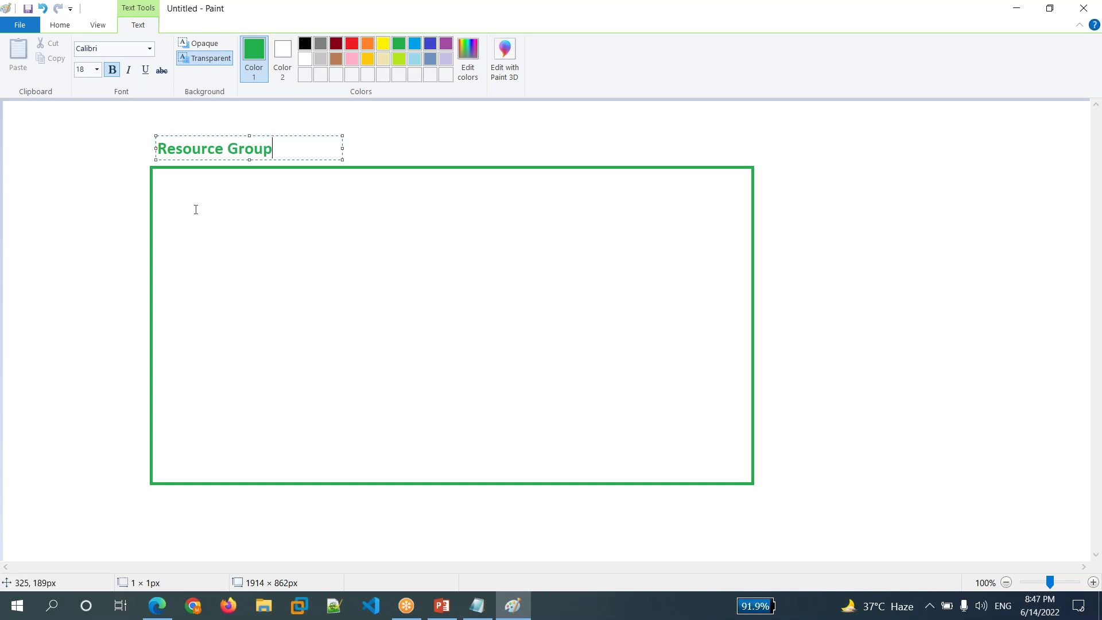
left_click(188, 210)
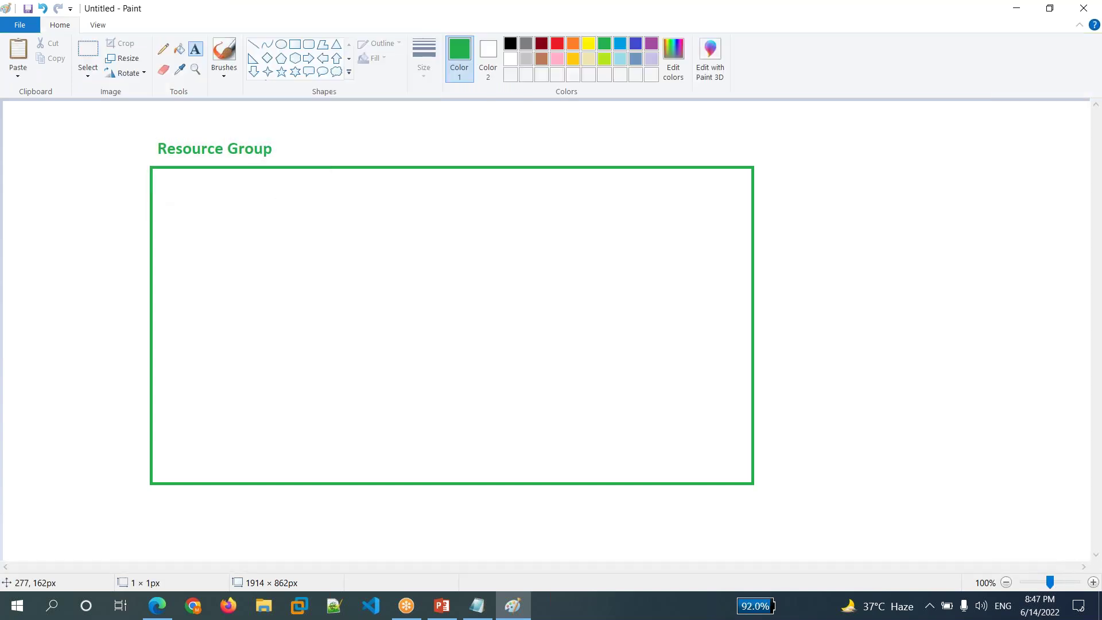
- Write 'We create different serivec' on one line inside the rectangle
left_click(162, 184)
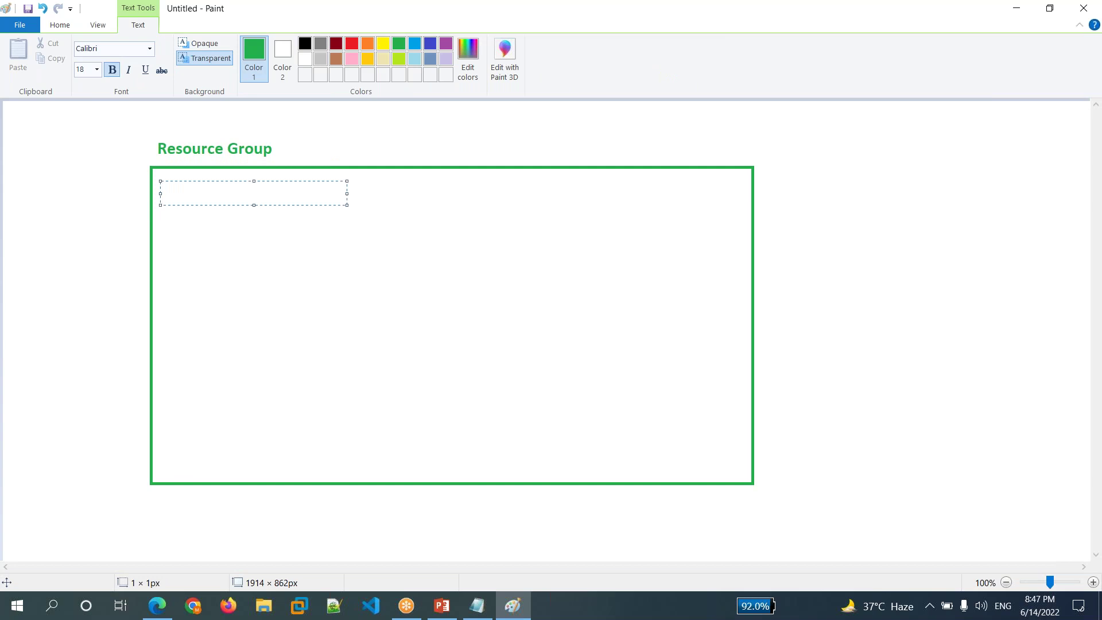
type("We Cr")
key("BackSpace")
key("BackSpace")
type("create ")
type("different s")
type("erivec")
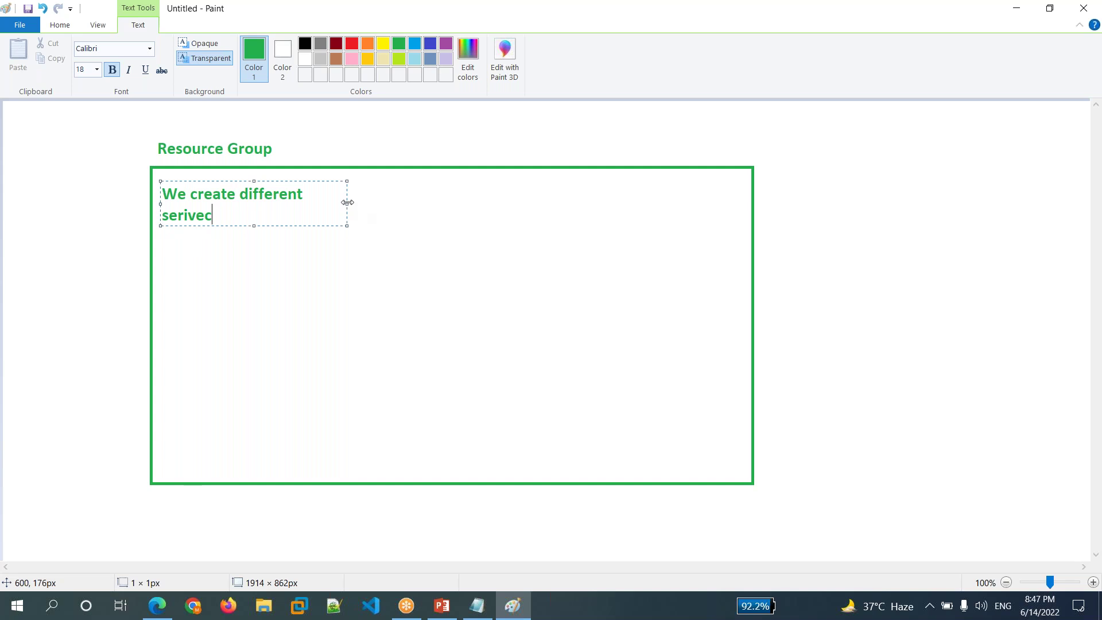
left_click_drag(348, 205, 519, 204)
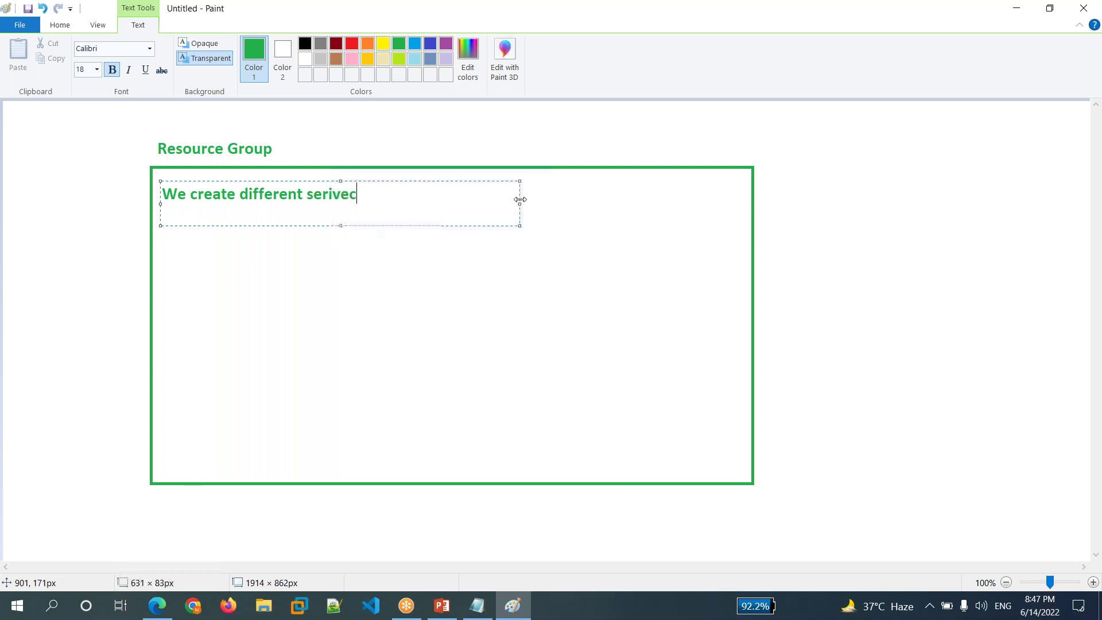
left_click(272, 274)
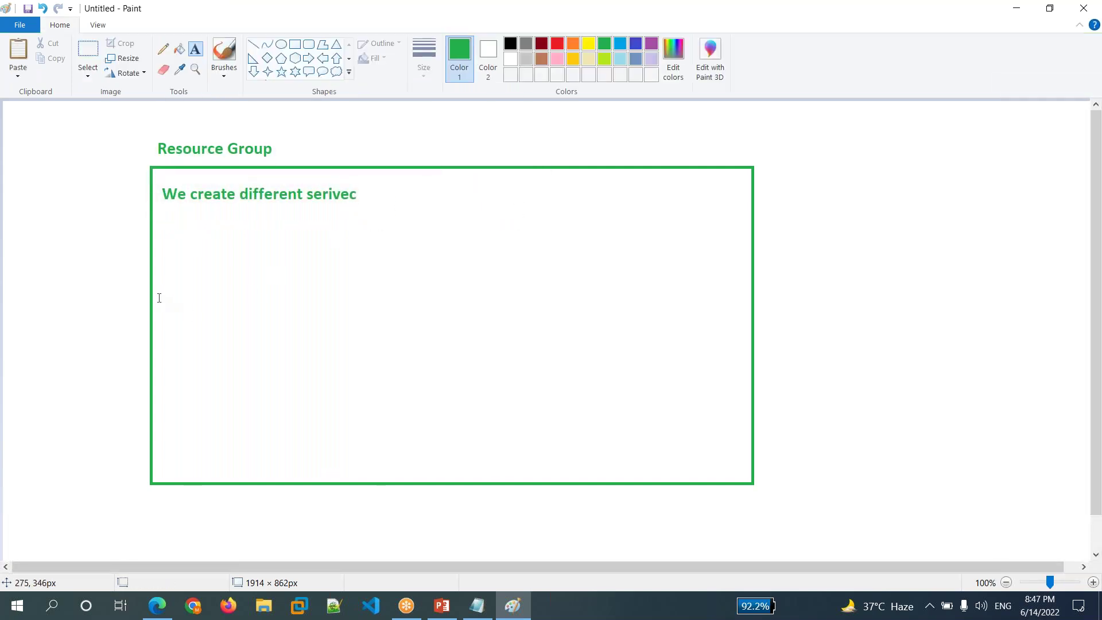
left_click(166, 266)
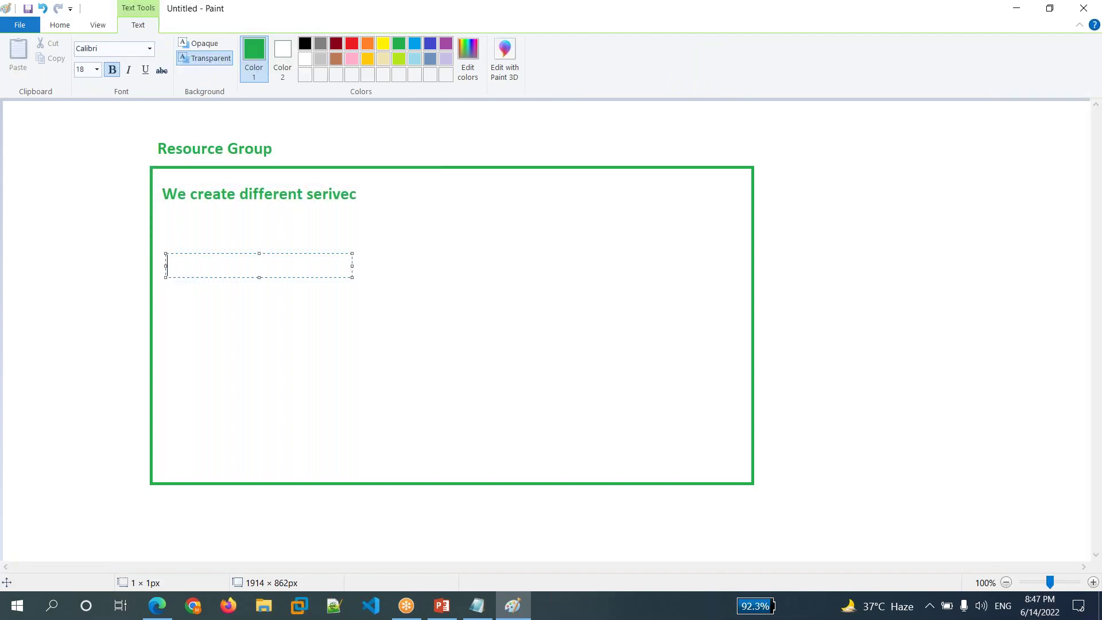
- Type VM and vNET as the first two lines of the list in the box
type("VM")
key("Return")
type("vNet")
key("BackSpace")
key("BackSpace")
type("ET")
key("Return")
- Add Storege Account, DB and etc..... as the remaining list lines
type("St")
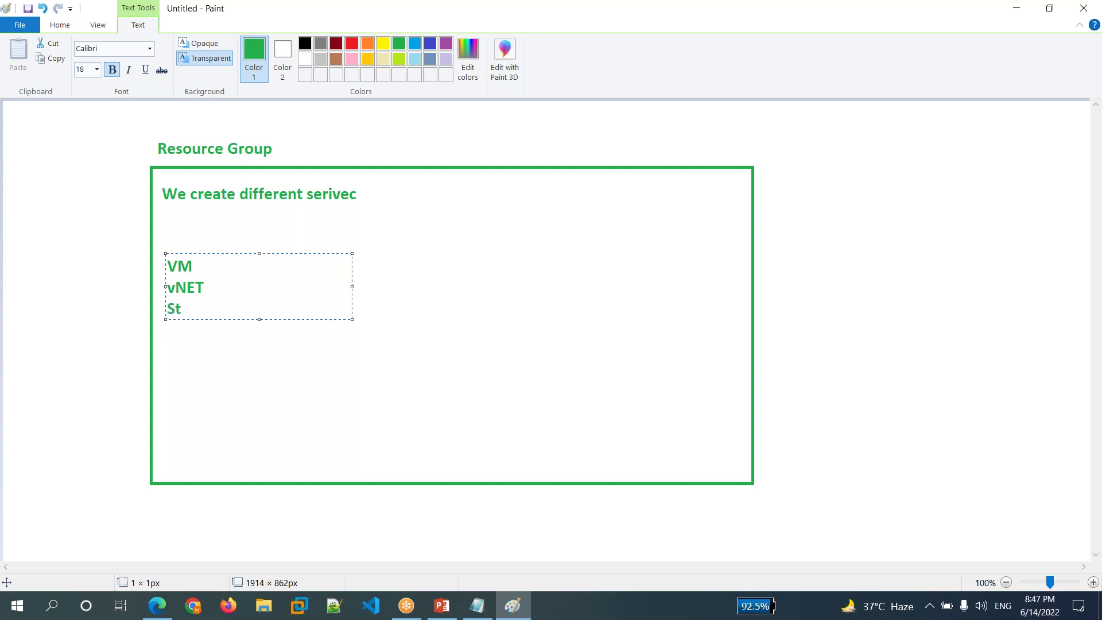
type("orege Account")
key("Return")
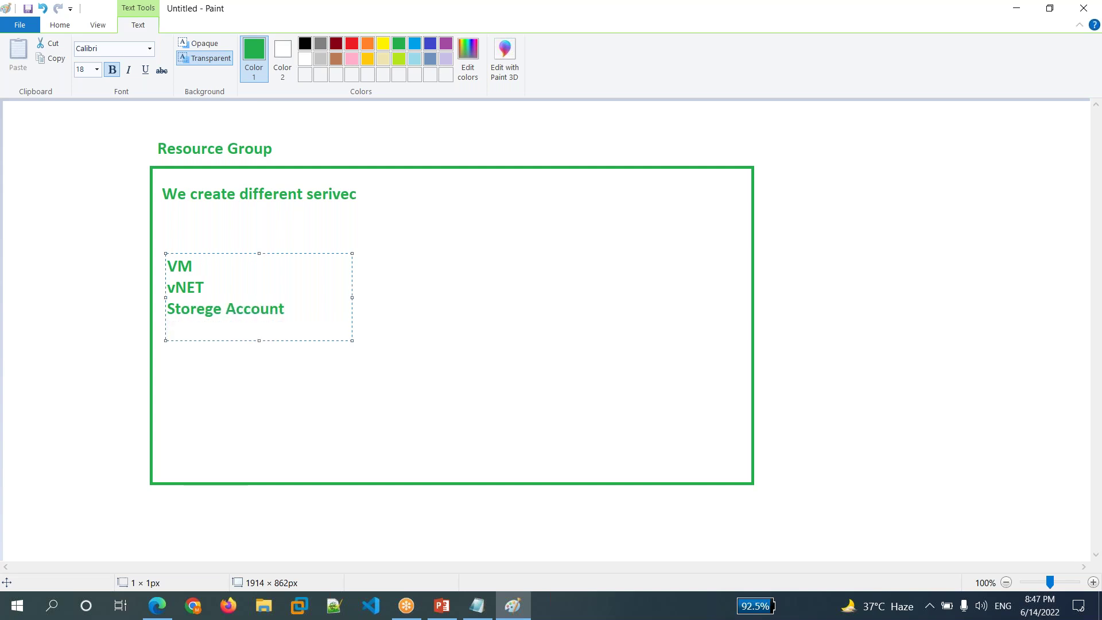
type("DB")
key("Return")
type("etc.....")
left_click(381, 303)
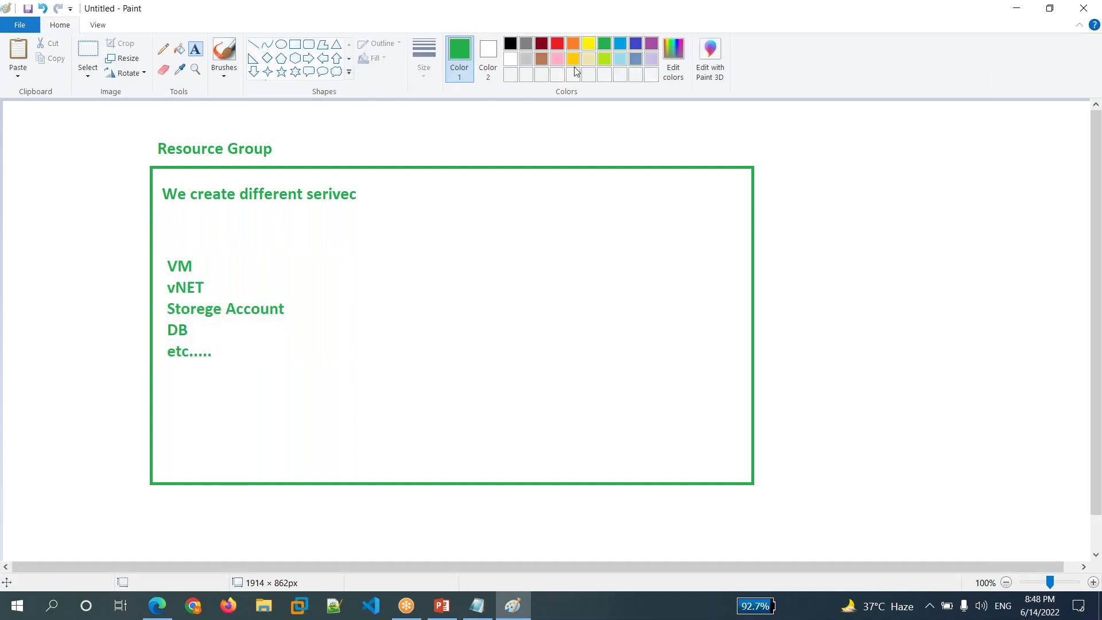
- Add a red 'Resources' heading just above the VM line
left_click(557, 43)
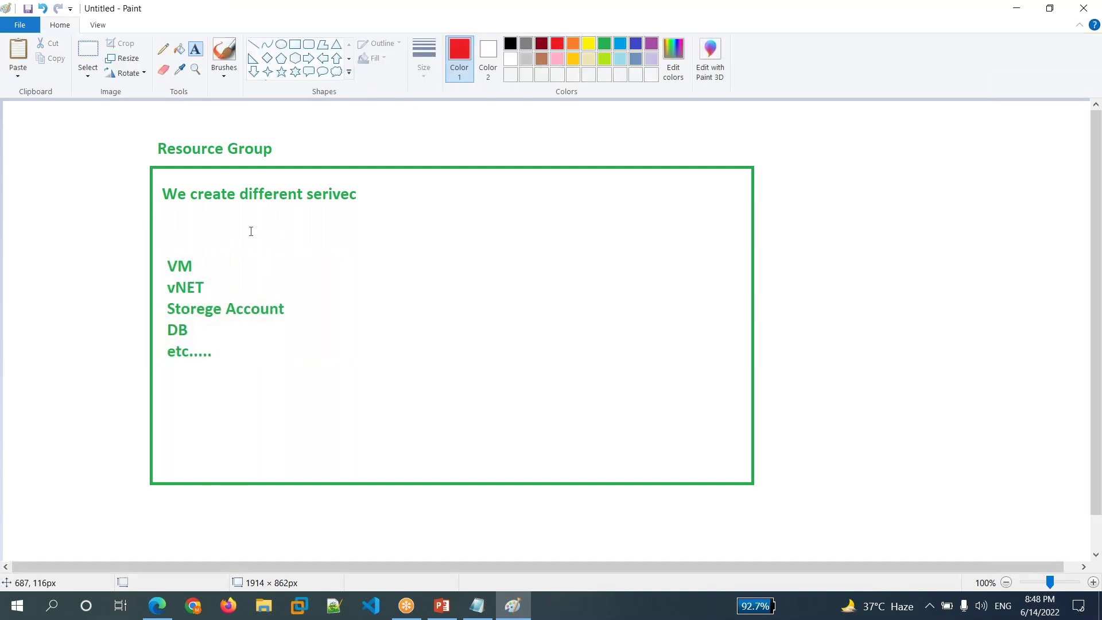
left_click(165, 244)
type("Re")
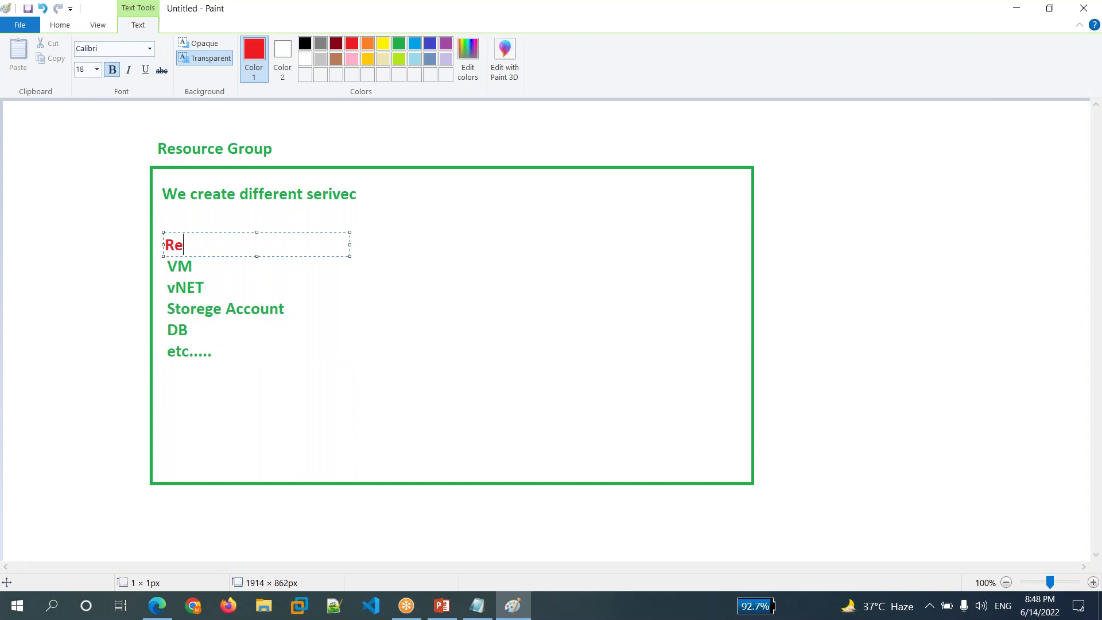
type("sources")
left_click(336, 358)
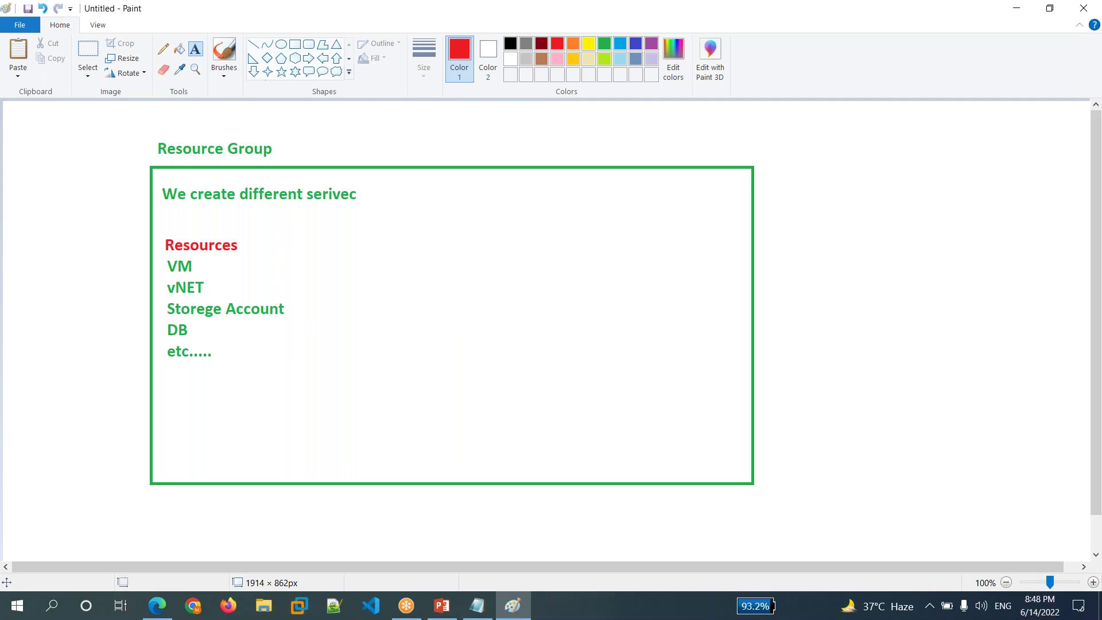
- Draw a red box around the Resource Group heading, then switch to PowerPoint
left_click(294, 58)
left_click(296, 45)
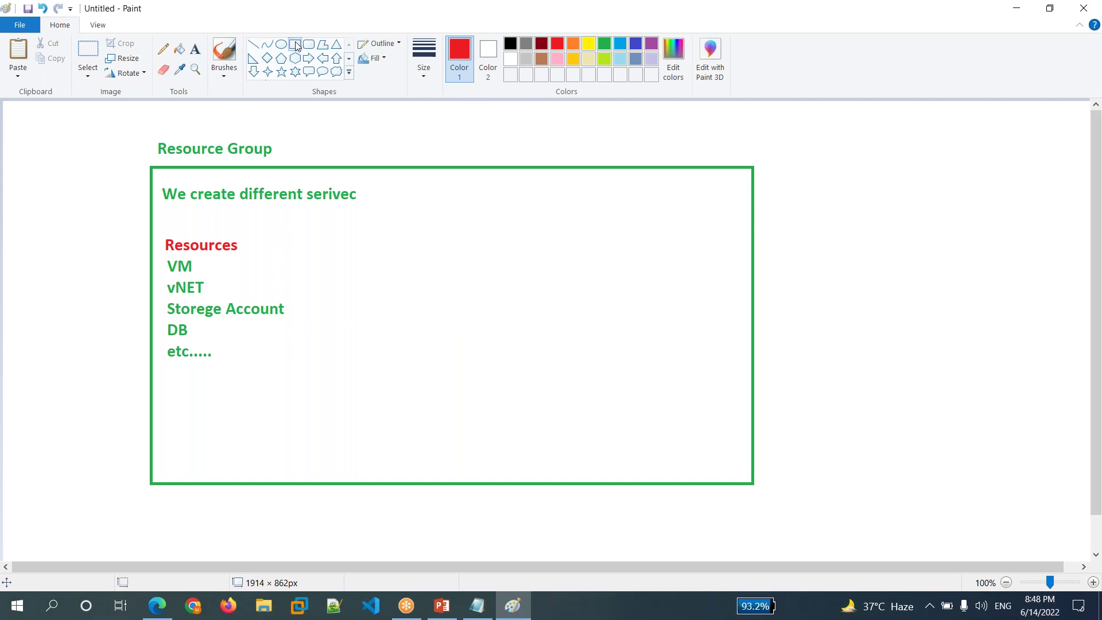
mouse_move(141, 126)
left_mouse_down()
mouse_move(288, 144)
mouse_move(319, 161)
left_mouse_up()
left_click(345, 264)
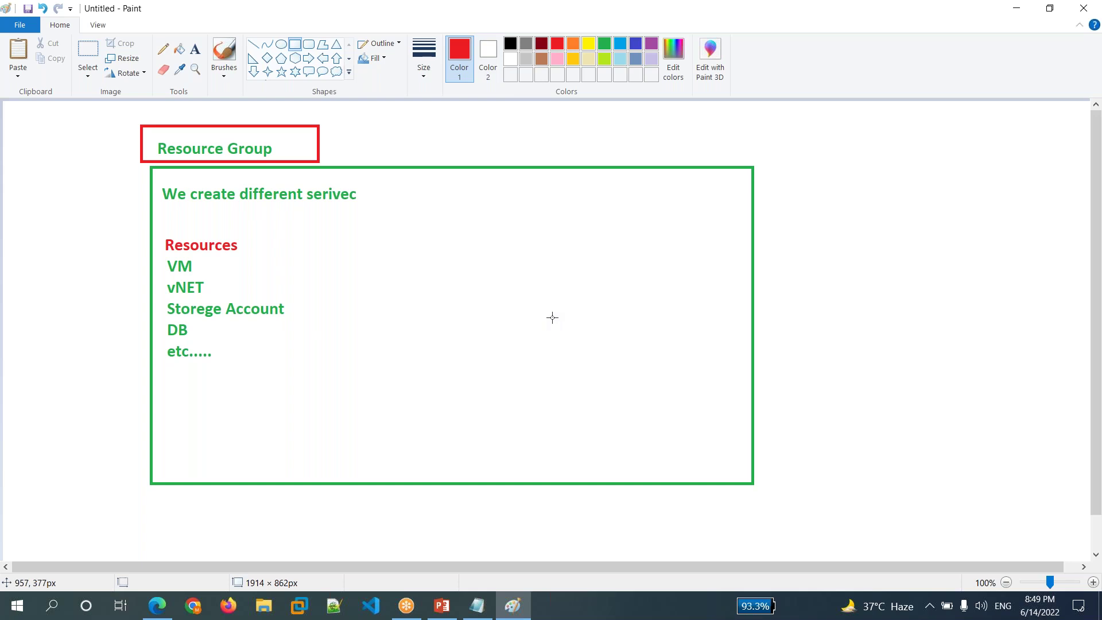
left_click(451, 612)
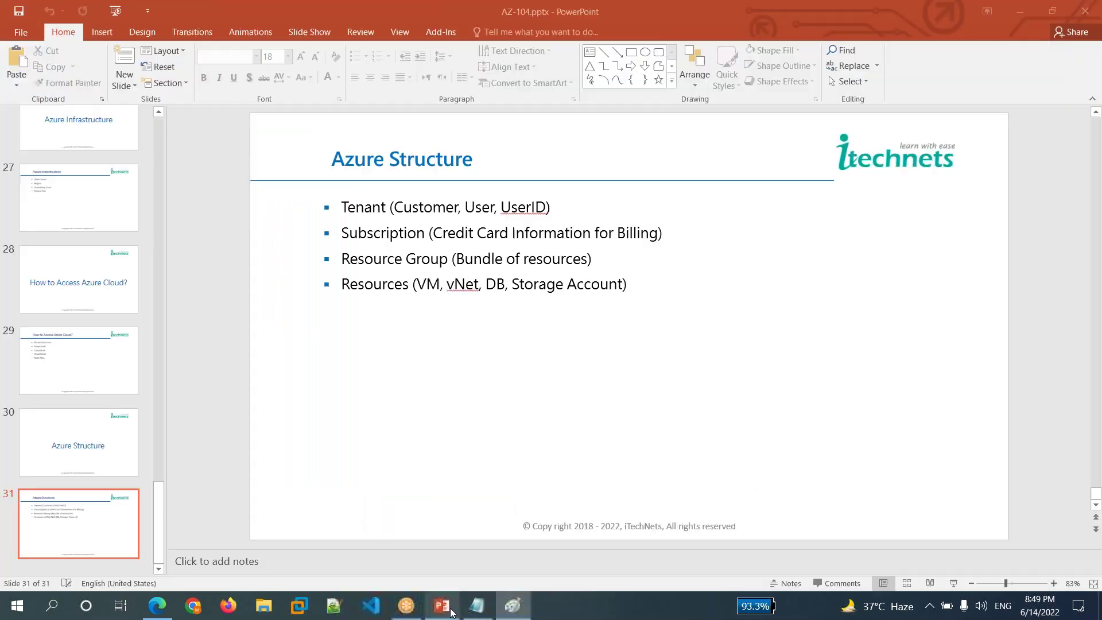
- Highlight Resource Group, Bundle of resources and the Resources bullet, then return to the browser
left_click_drag(343, 257, 464, 270)
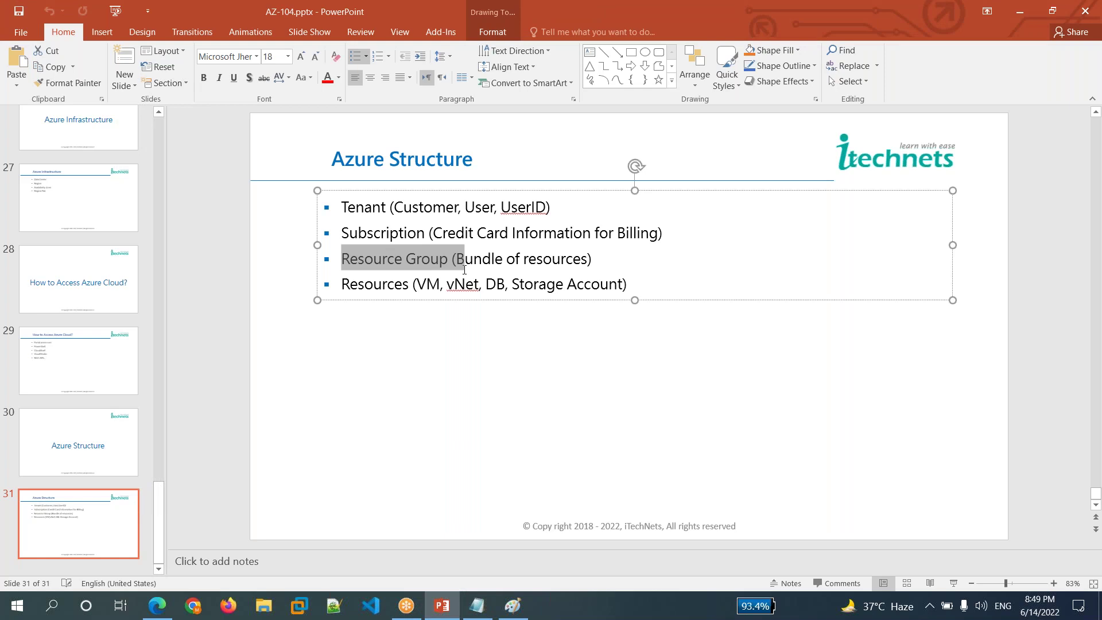
left_click(462, 260)
left_click_drag(468, 257, 587, 261)
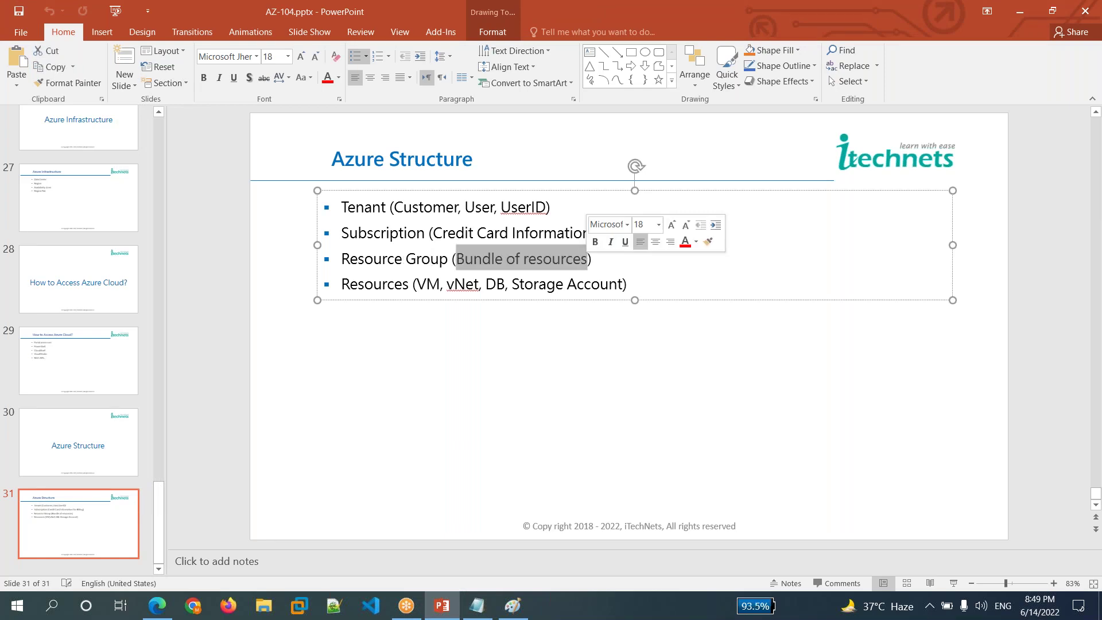
left_click(342, 286)
left_click_drag(341, 285, 550, 286)
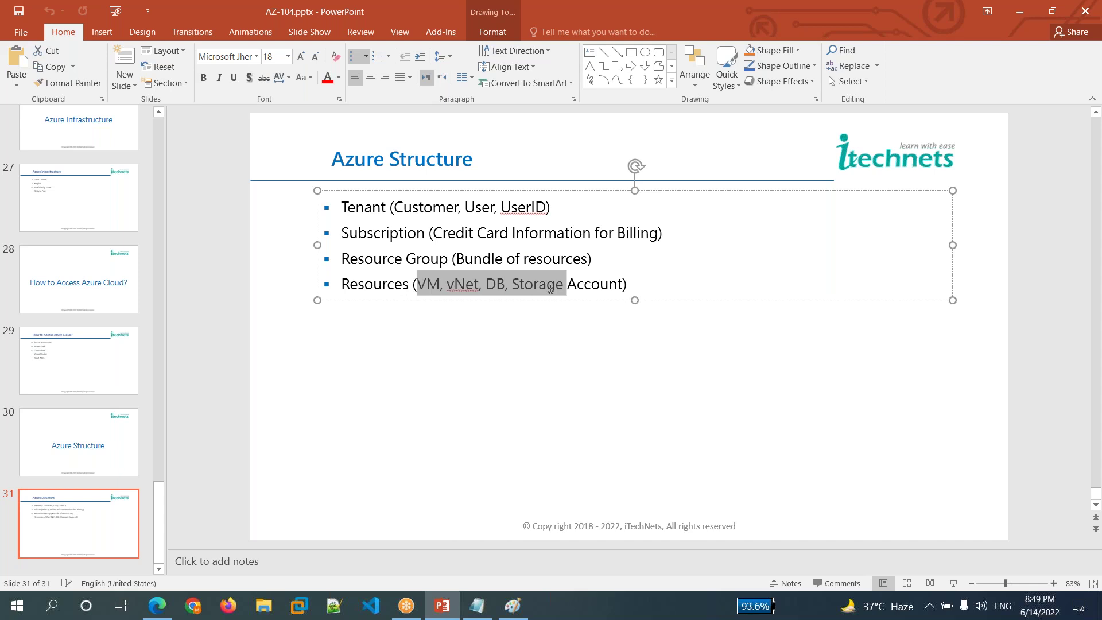
left_click_drag(560, 289, 560, 289)
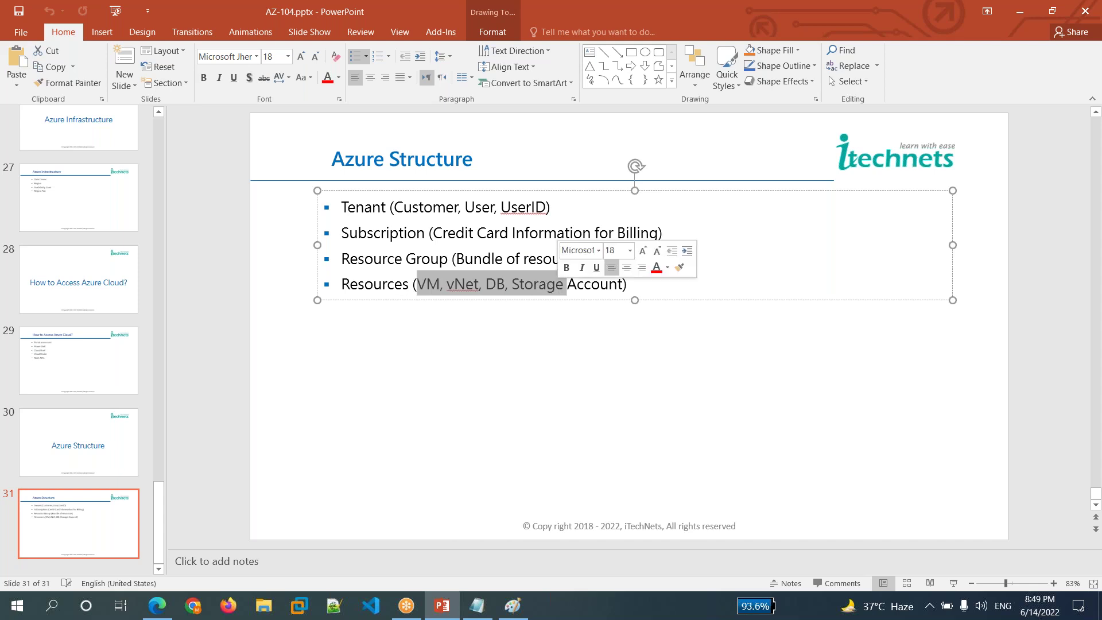
left_click(475, 331)
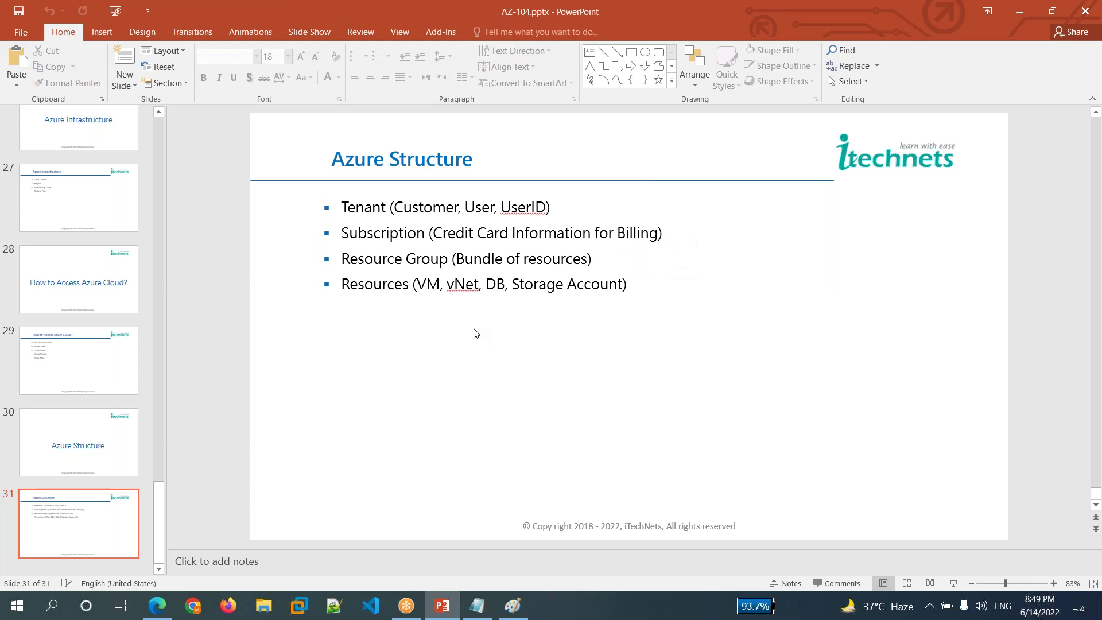
left_click(157, 612)
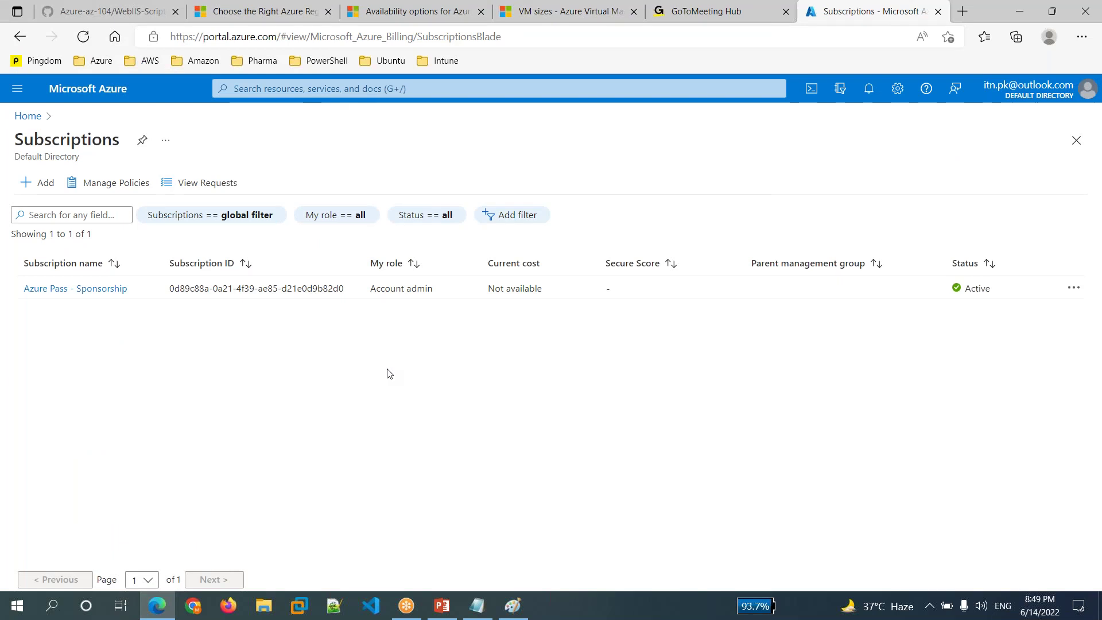
- Open the Resource groups page listing NetworkWatcherRG, usa-rg-001 and win10-git_group
left_click(122, 89)
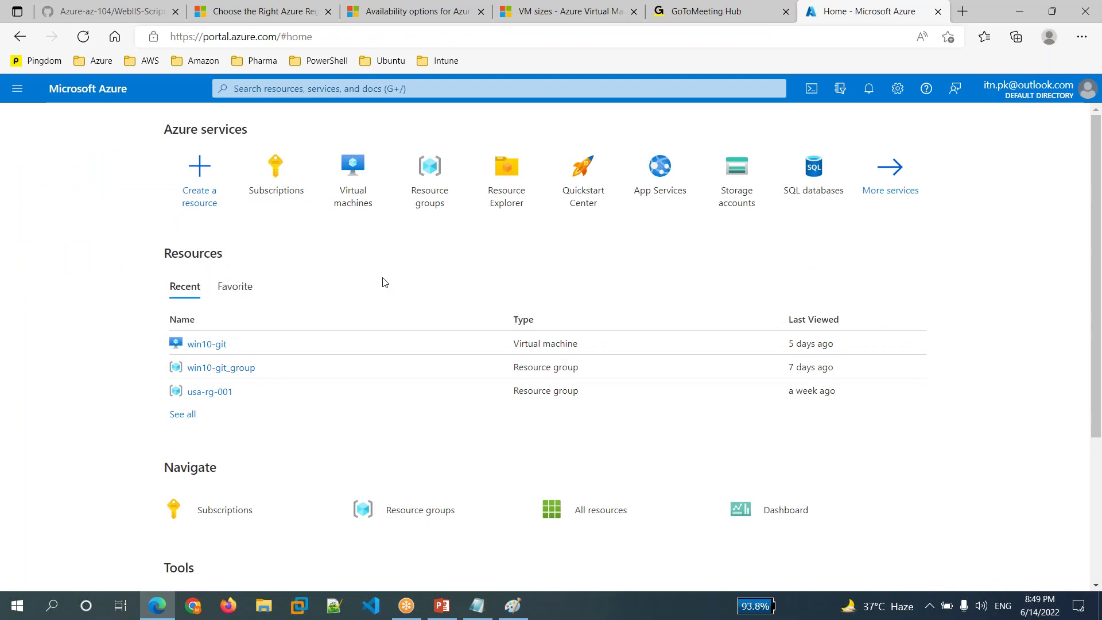
left_click(440, 196)
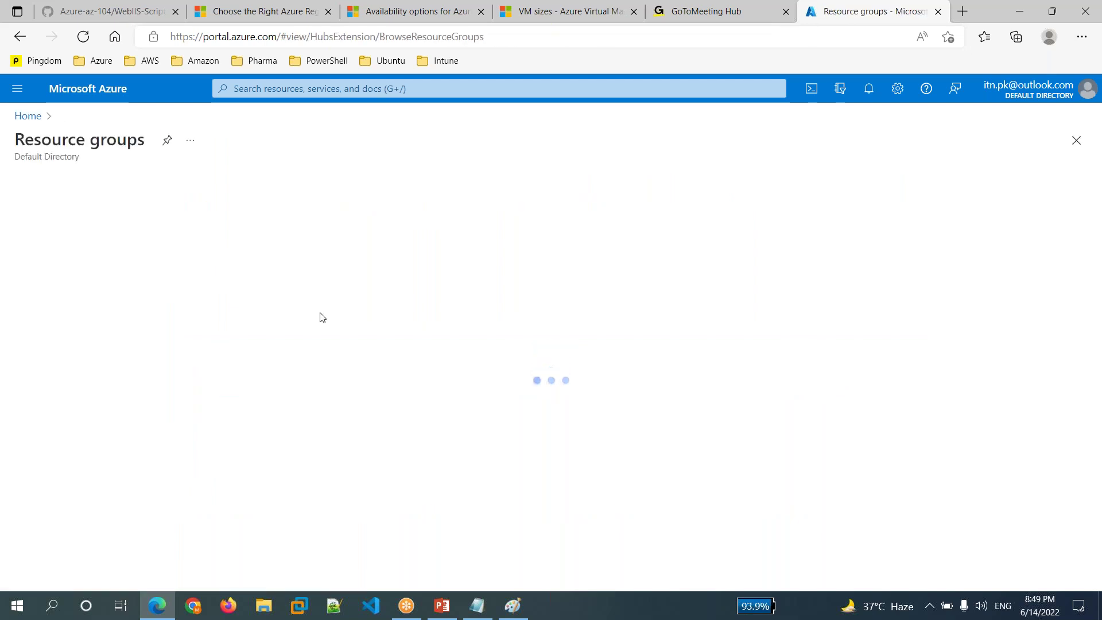
left_click(412, 86)
type("resoure")
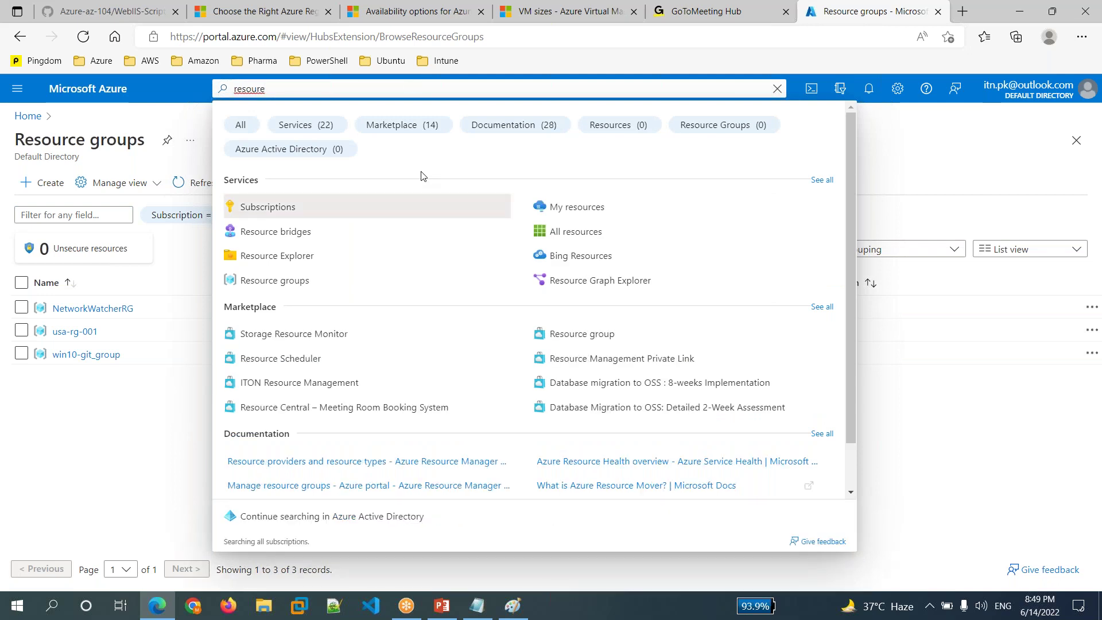
left_click(325, 282)
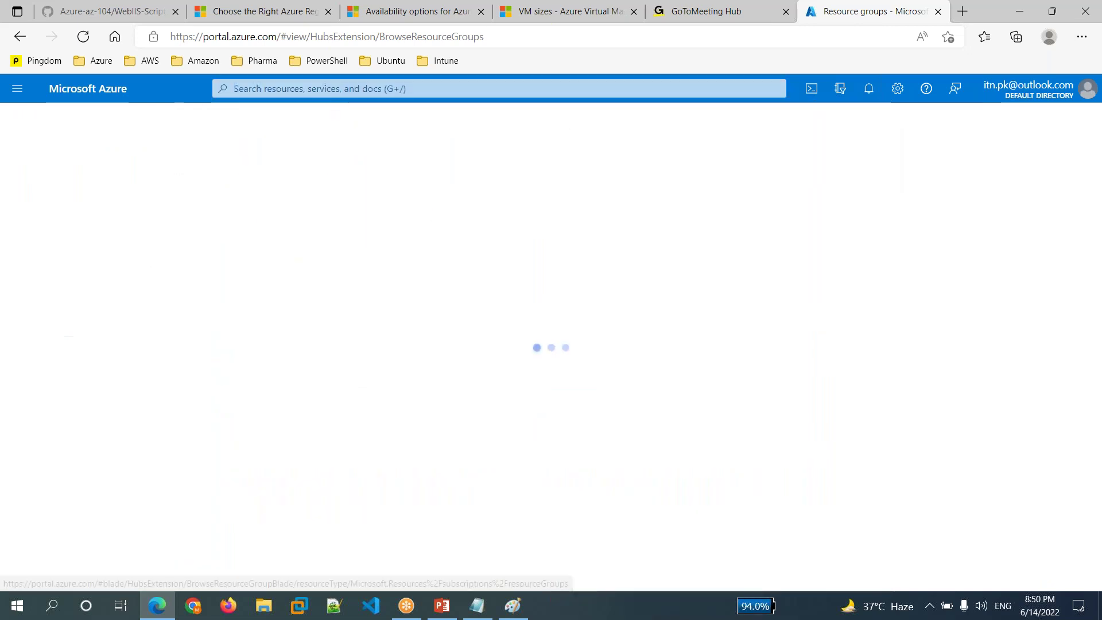
left_click(17, 89)
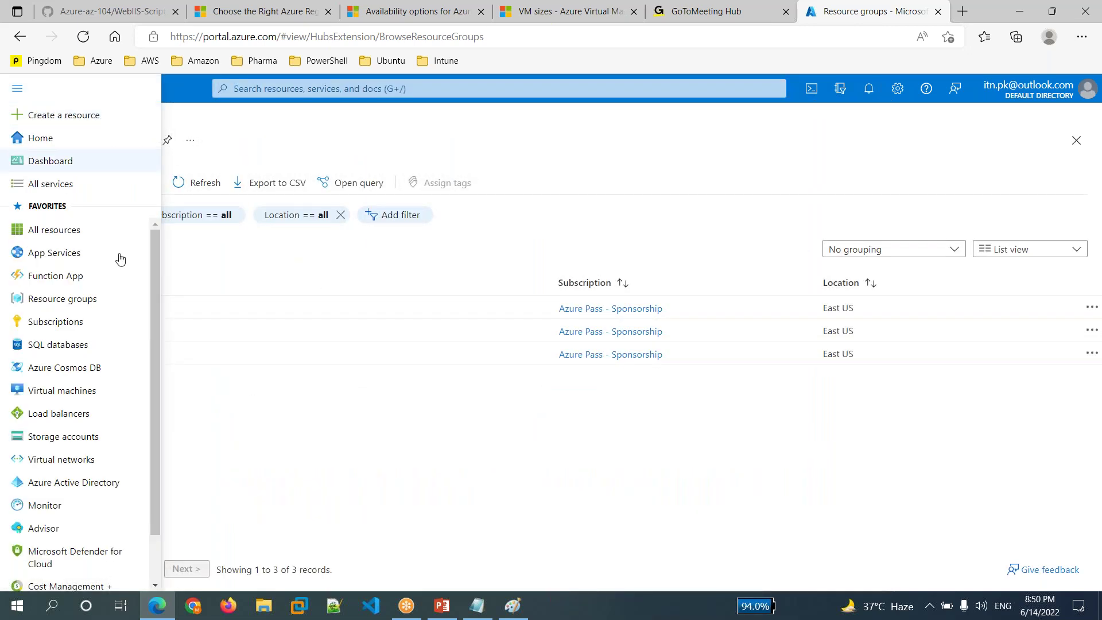
mouse_move(80, 304)
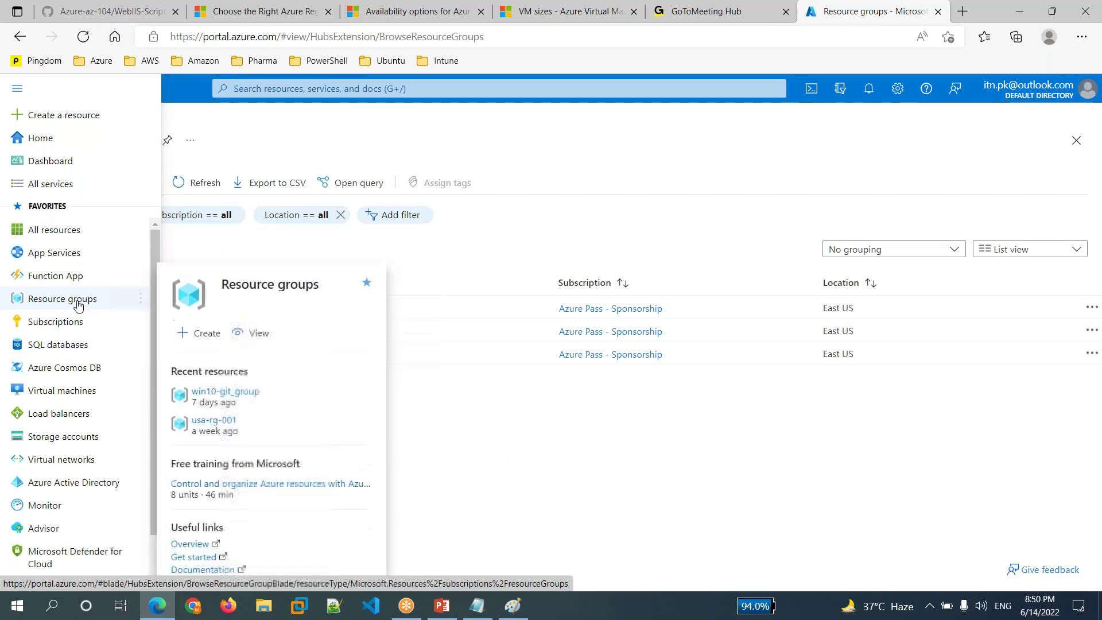
left_click(78, 301)
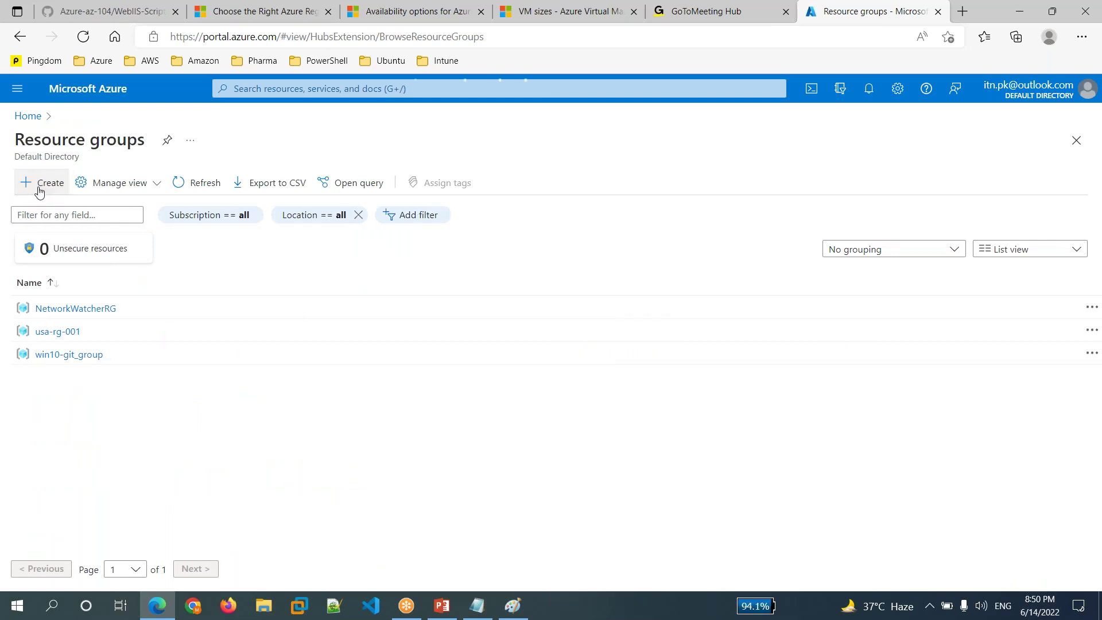
- In the Create a resource group form, enter mytestrg001 and choose the West US 2 region
left_click(39, 184)
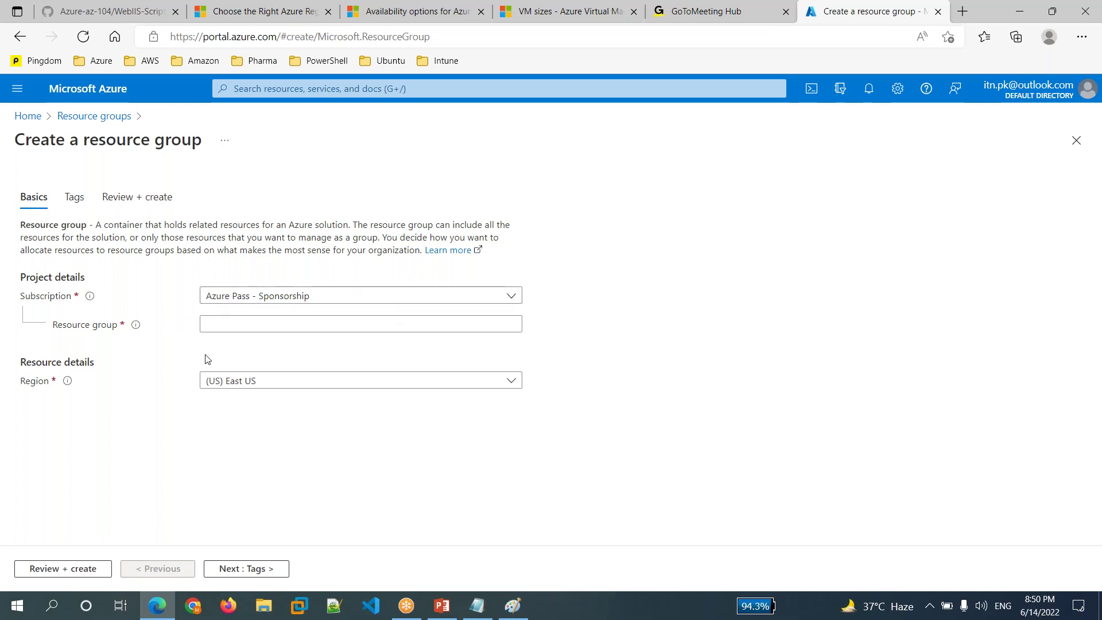
left_click(236, 326)
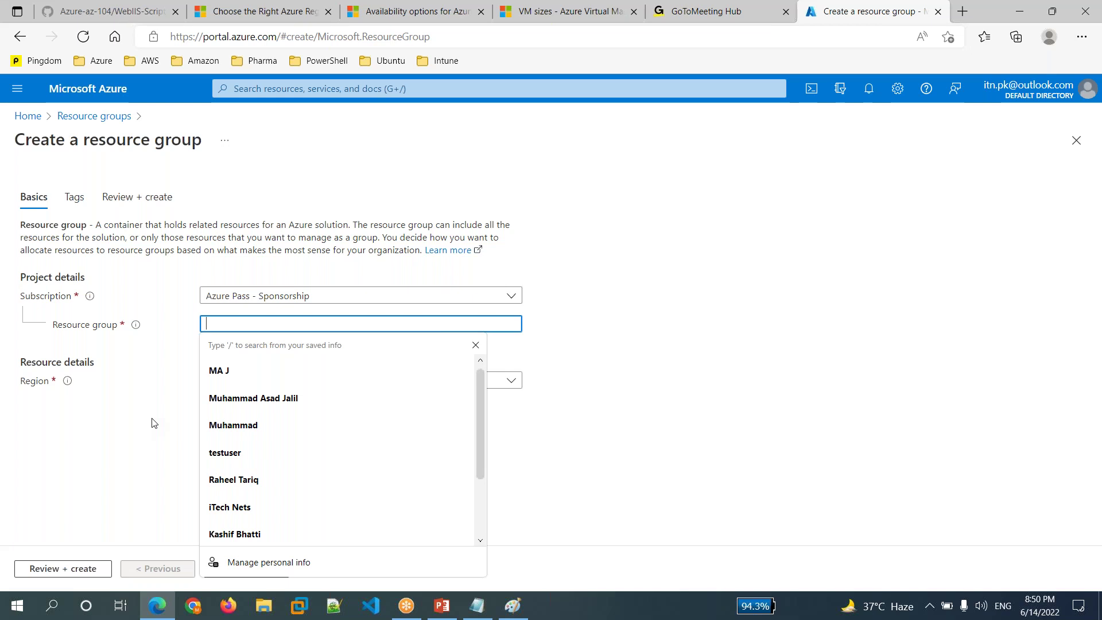
type("my")
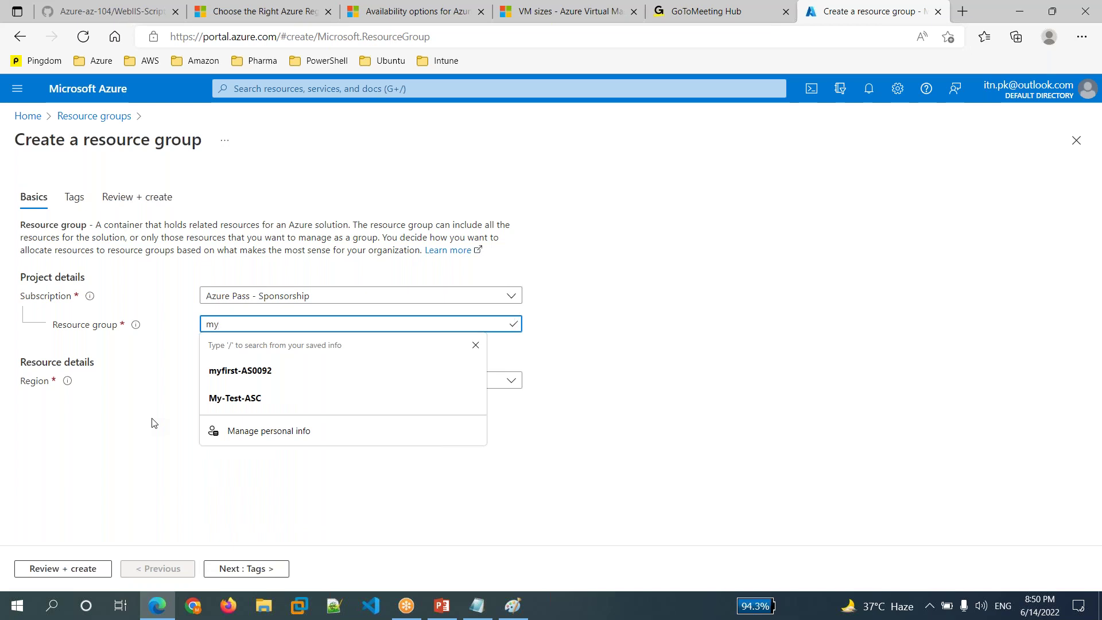
type("testrg001")
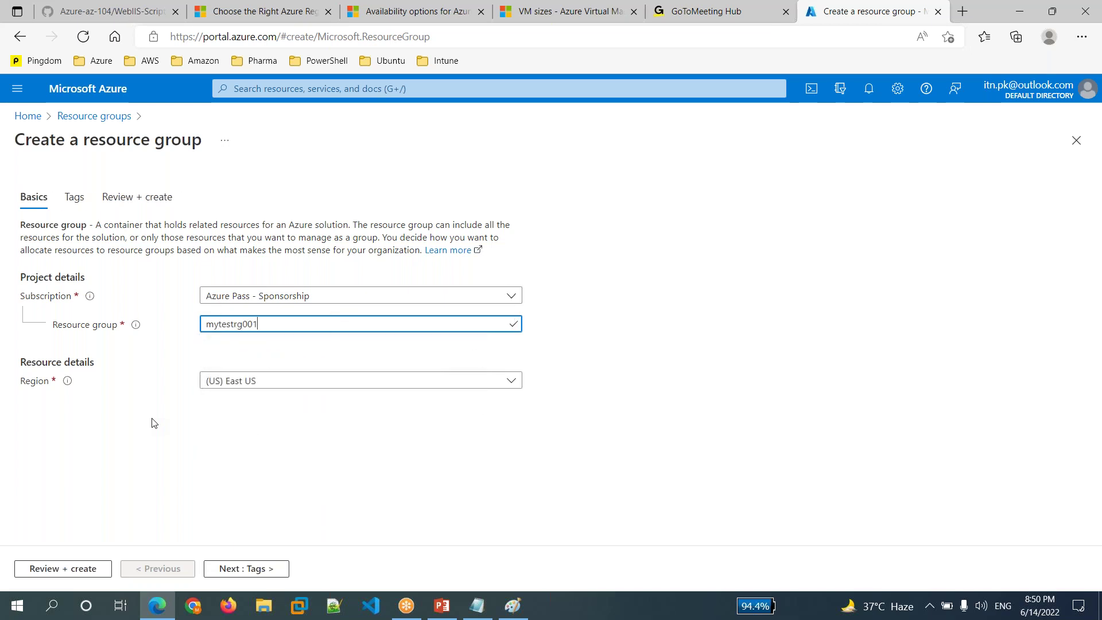
left_click(567, 406)
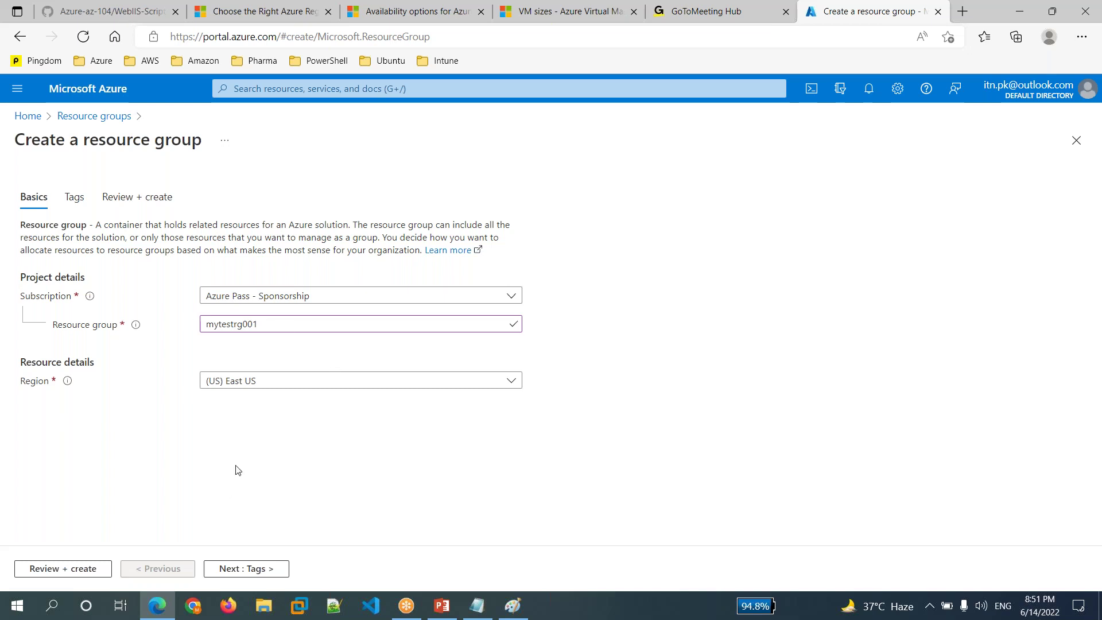
left_click(511, 382)
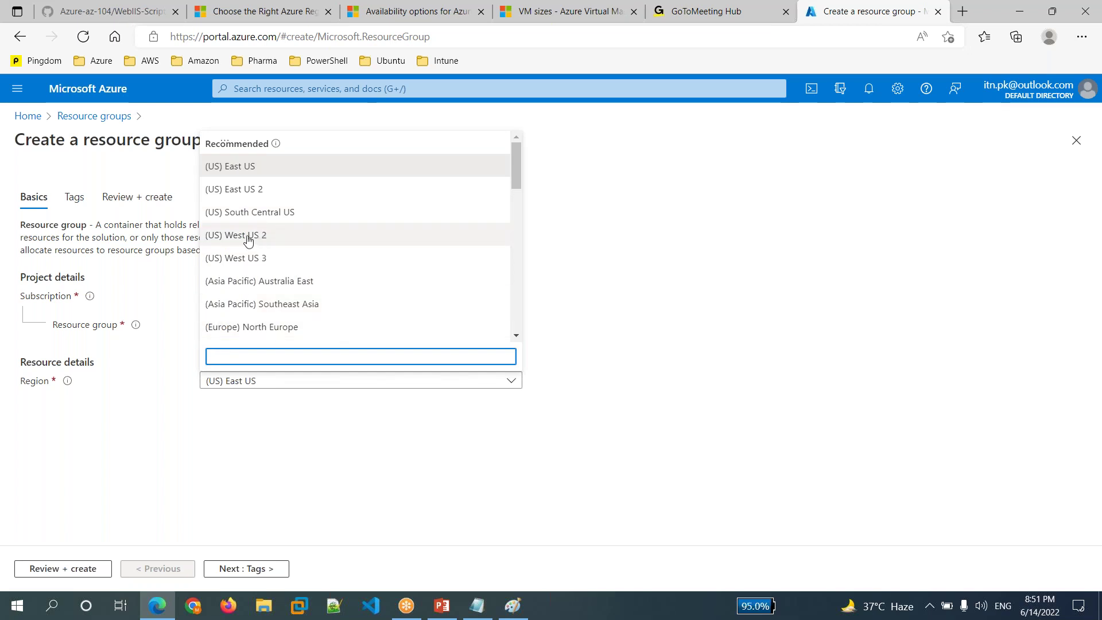
left_click(248, 240)
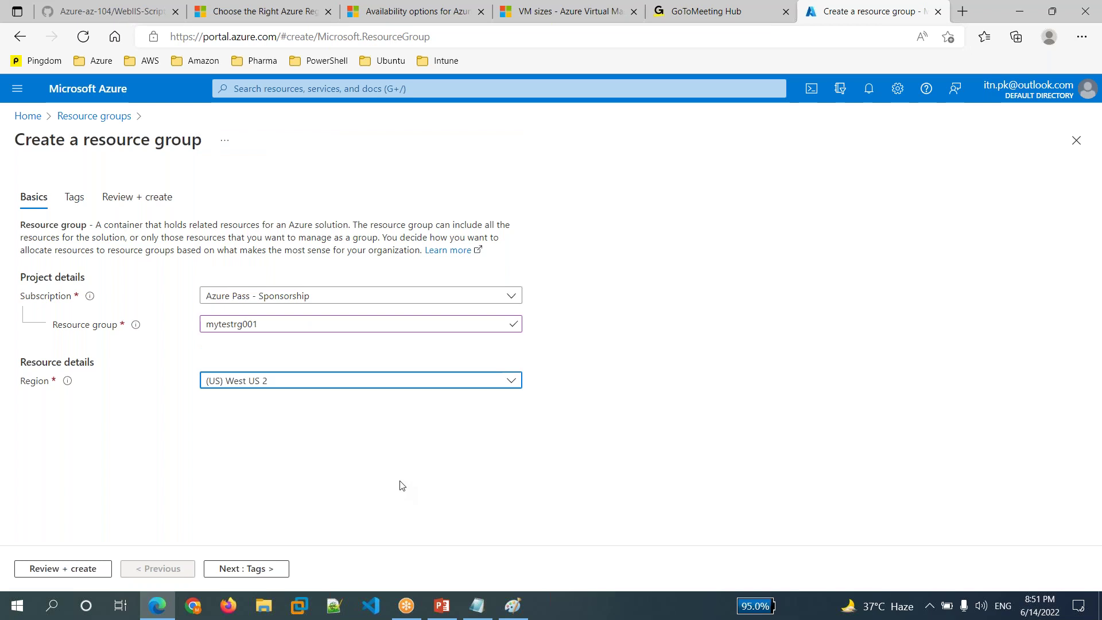
- Add the tag Name = Test-RG and proceed to Review + create
left_click(246, 569)
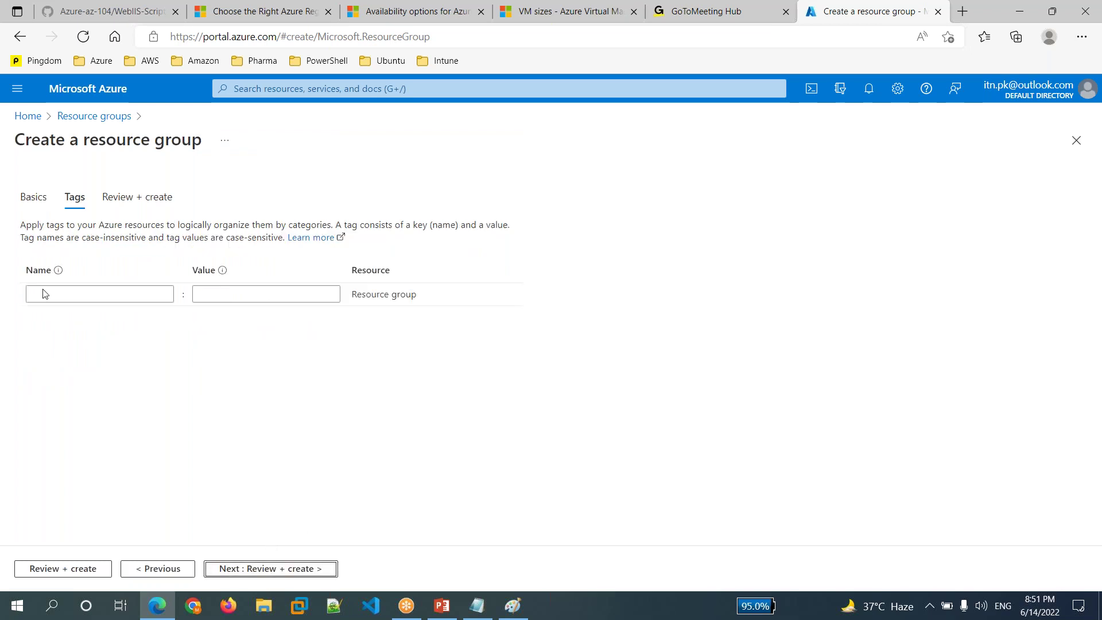
left_click(95, 299)
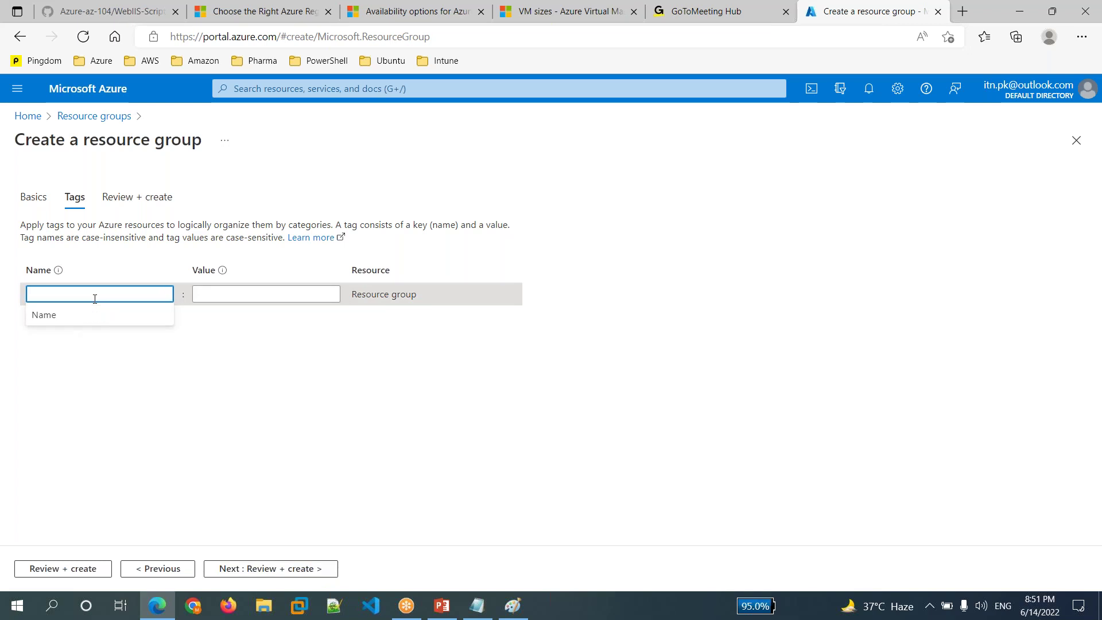
type("N")
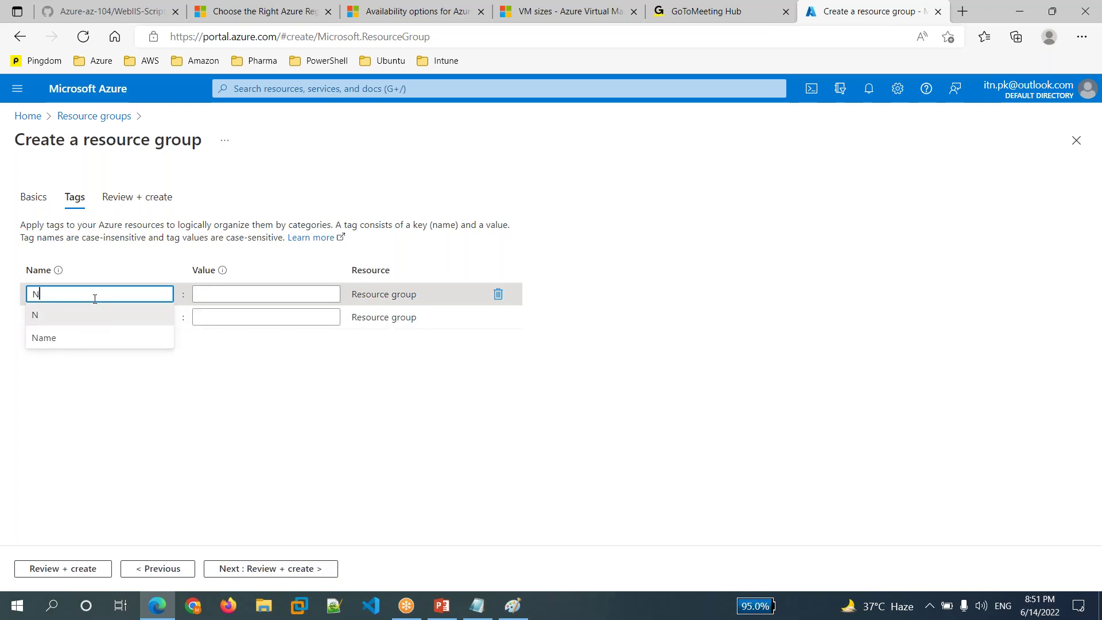
type("ame")
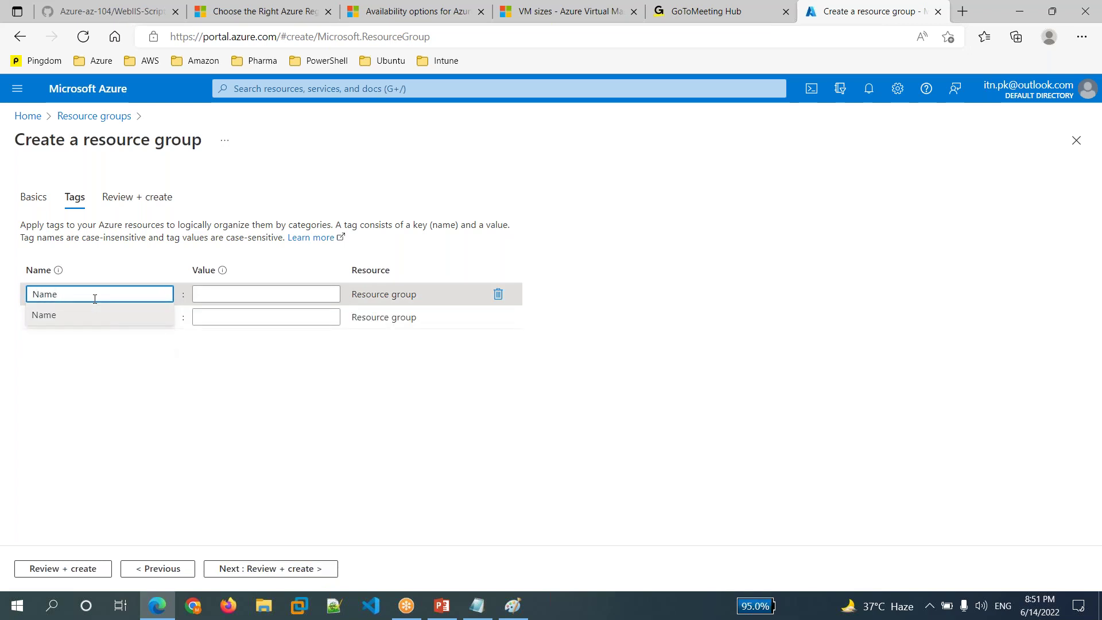
key("Tab")
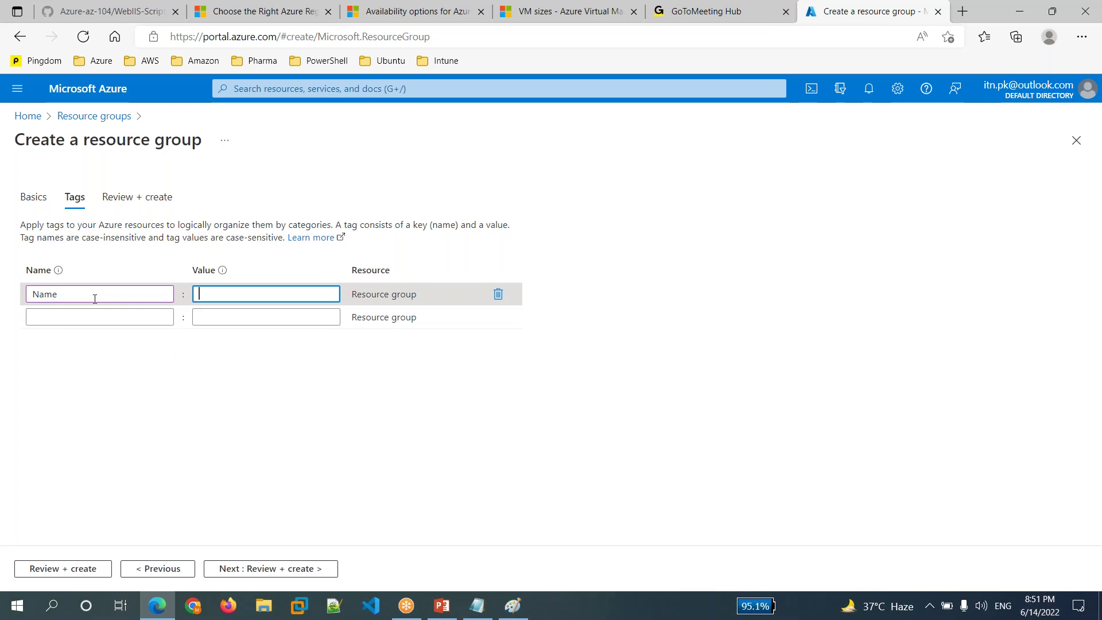
type("Te")
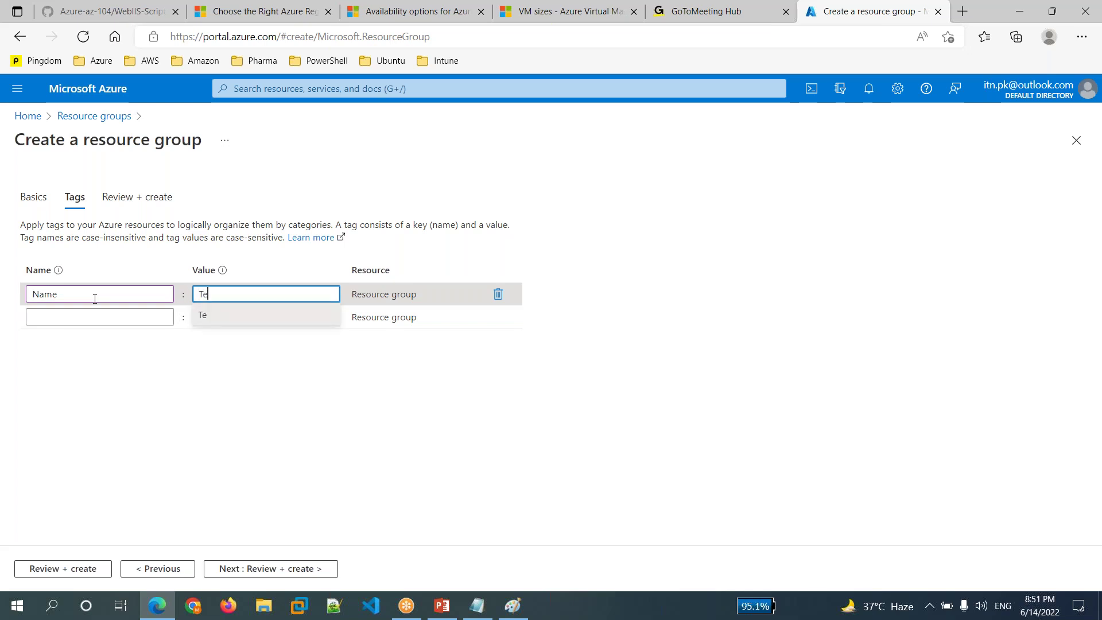
type("st-RG")
left_click(263, 445)
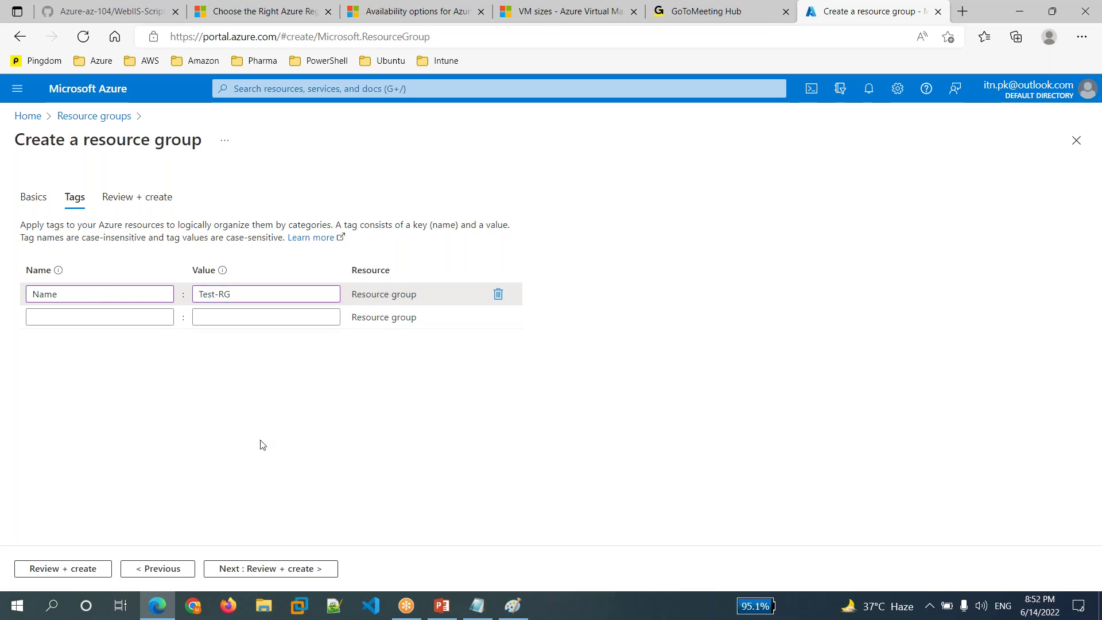
left_click(294, 569)
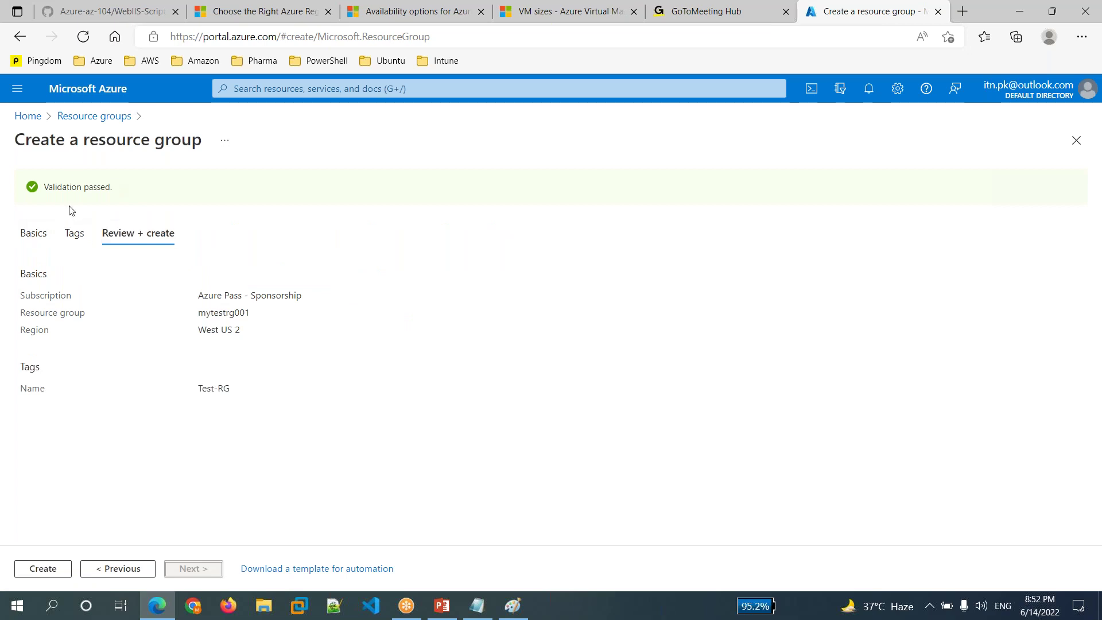
- Create mytestrg001 and confirm its creation in the notifications panel
left_click(54, 572)
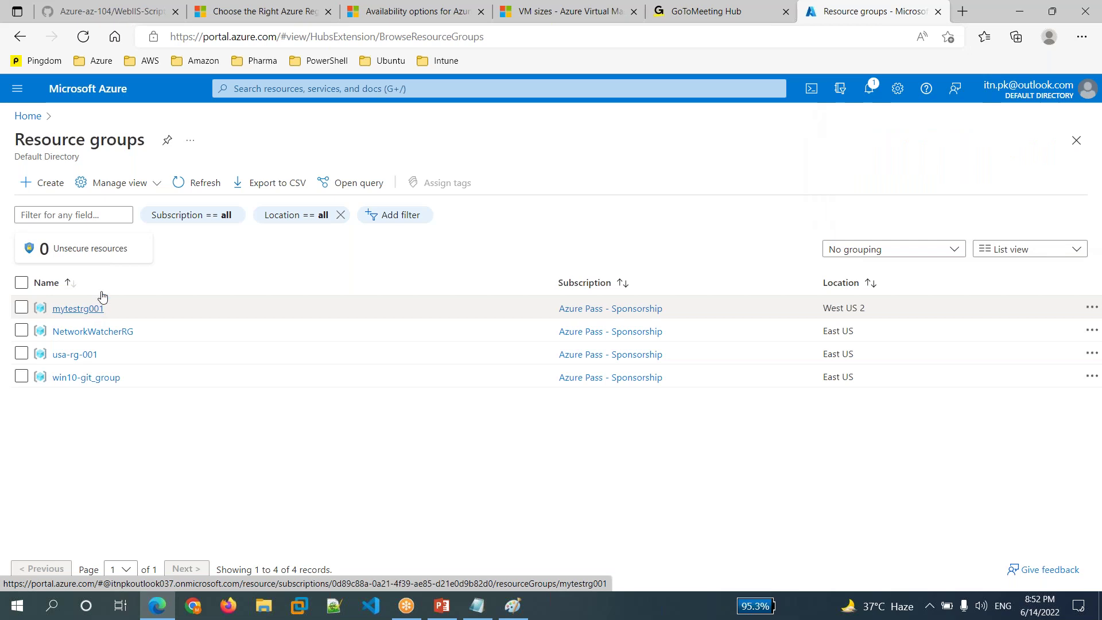
left_click(871, 89)
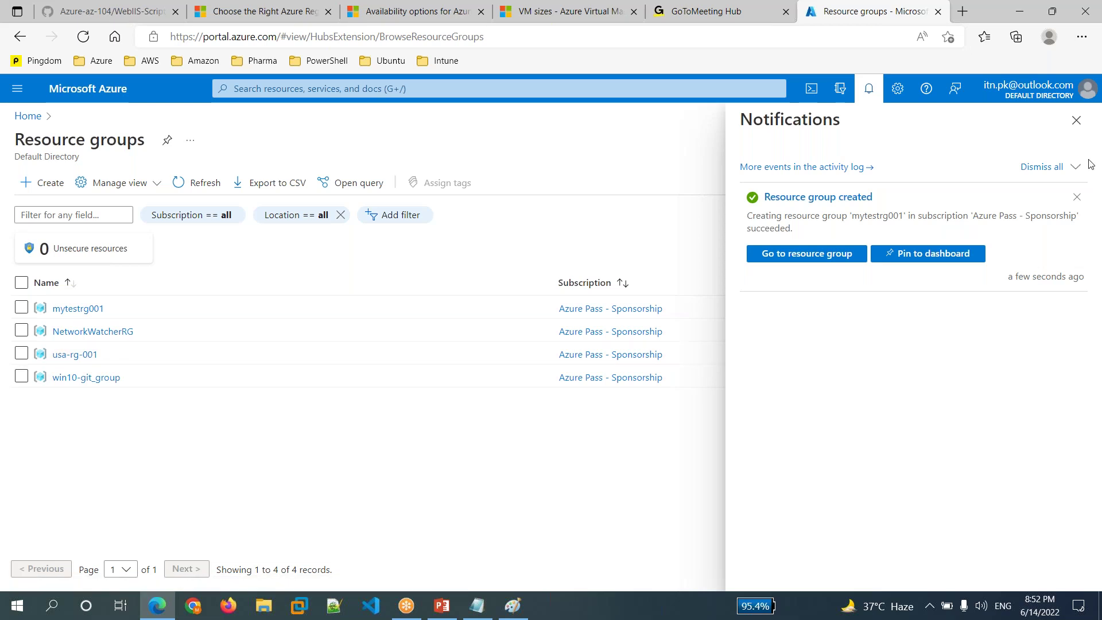
left_click(1070, 126)
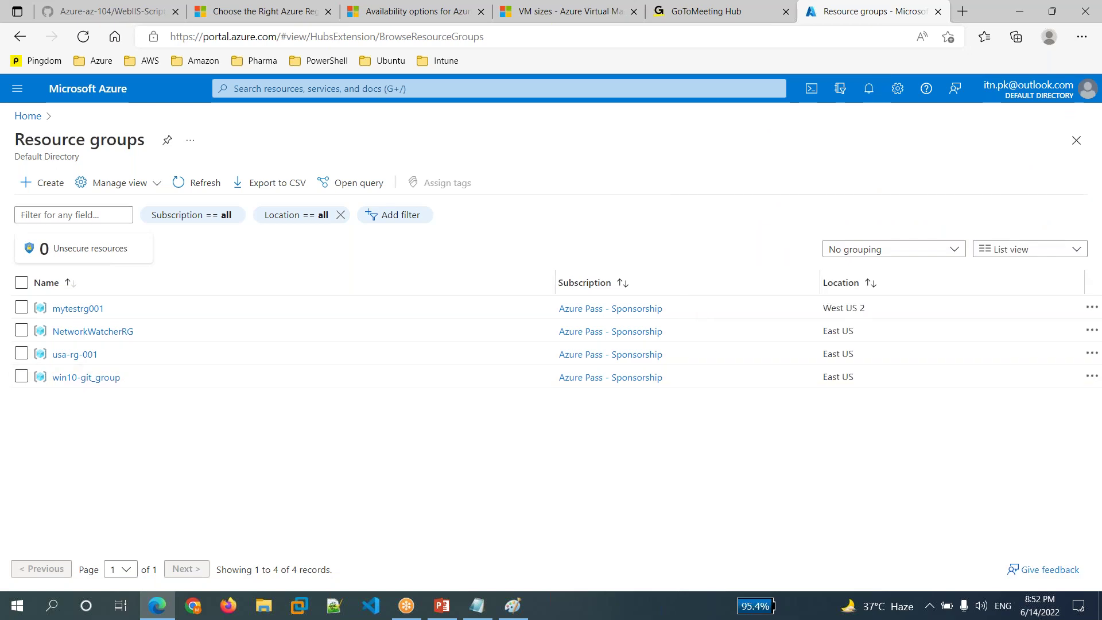
- Return to the portal home and open the Virtual machines list from the navigation menu
left_click(32, 117)
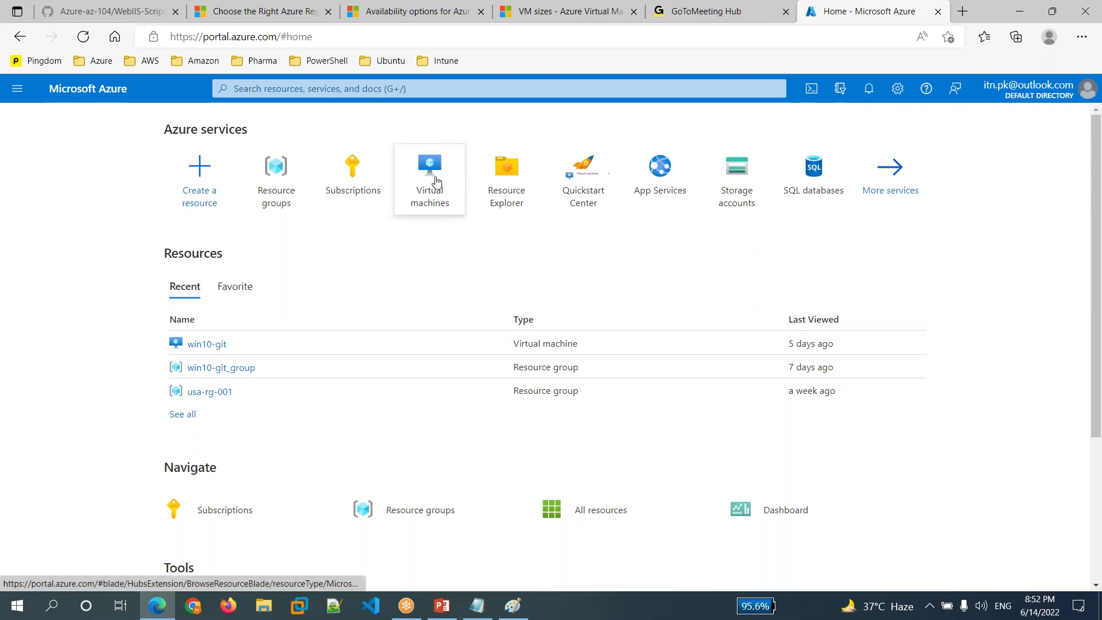
mouse_move(436, 181)
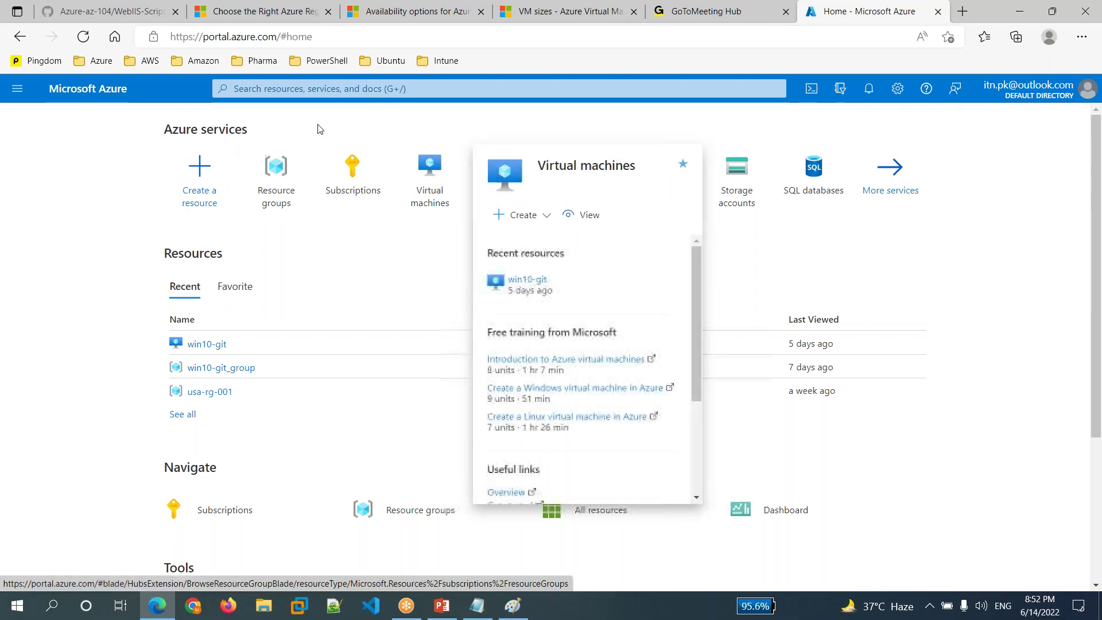
left_click(342, 90)
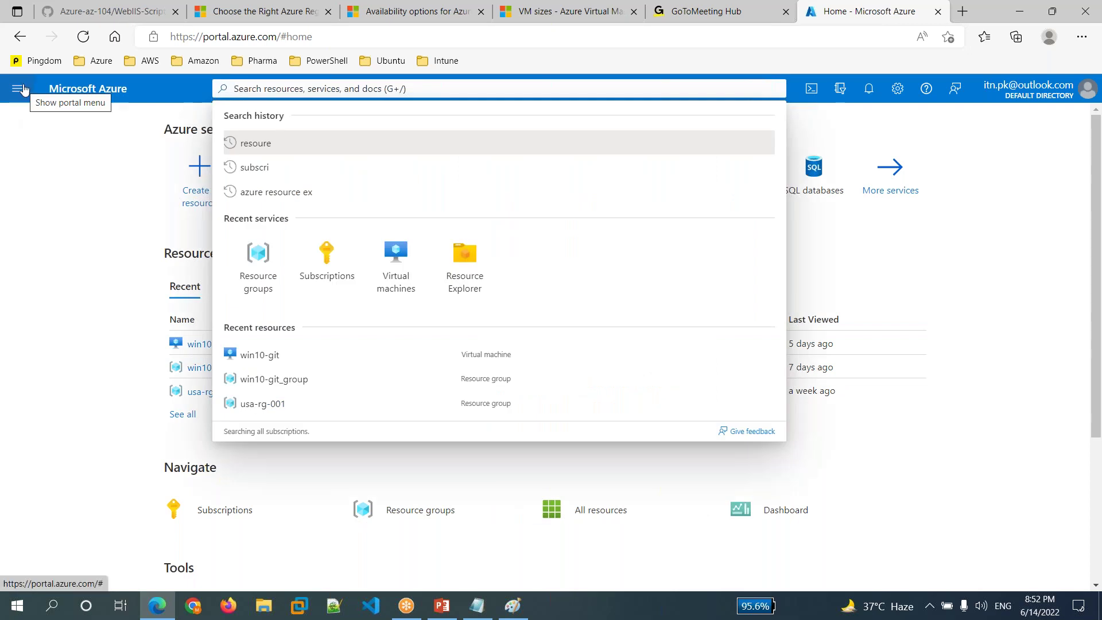
left_click(17, 89)
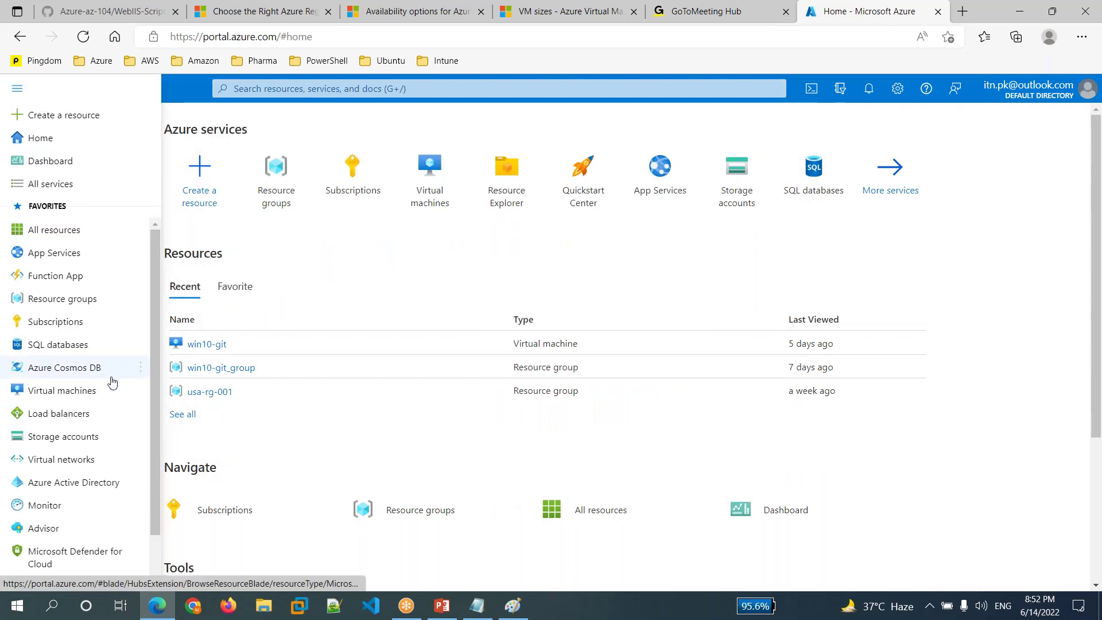
left_click(74, 395)
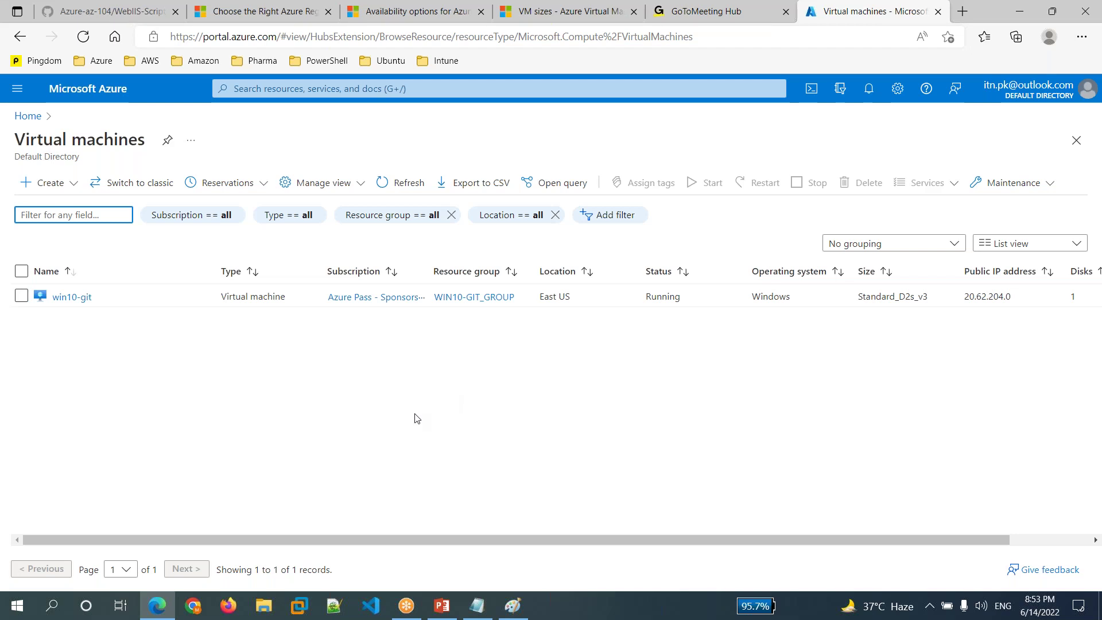
- Open the Create dropdown on the Virtual machines page to see the VM types
left_click(73, 185)
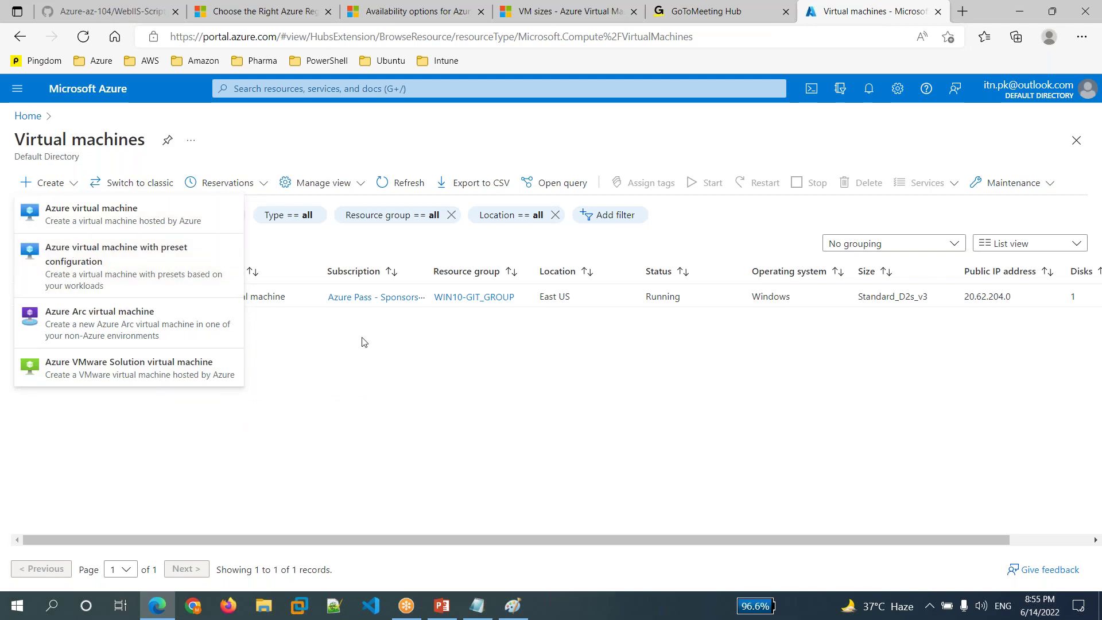
- Start creating a standard Azure virtual machine from the Create menu
left_click(308, 401)
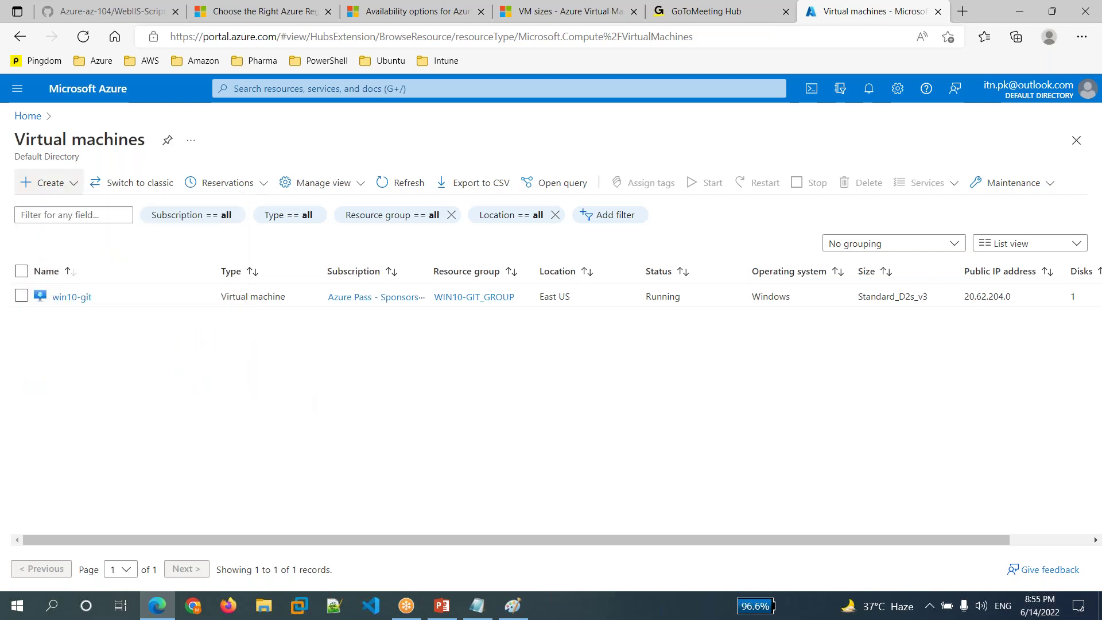
left_click(49, 183)
left_click(61, 211)
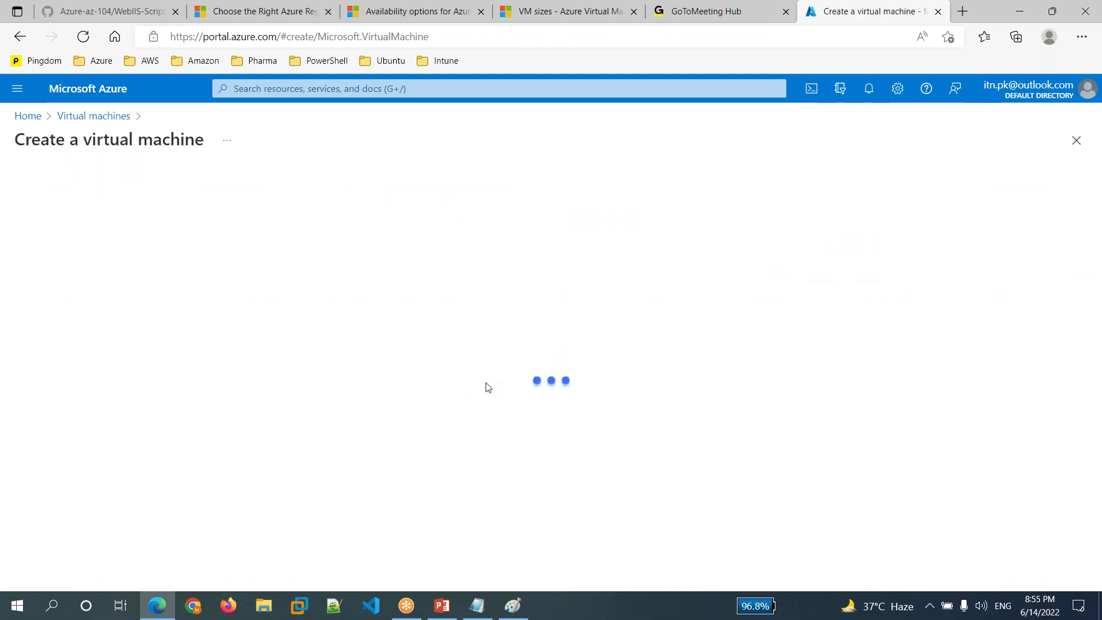
scroll(636, 359, "down", 2)
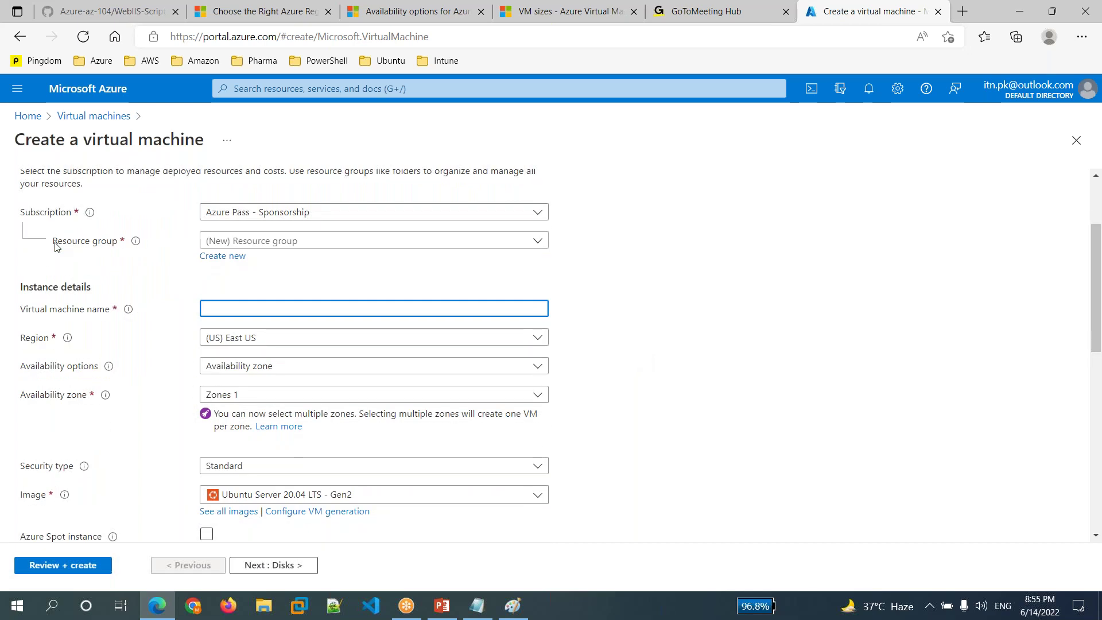
left_click(55, 241)
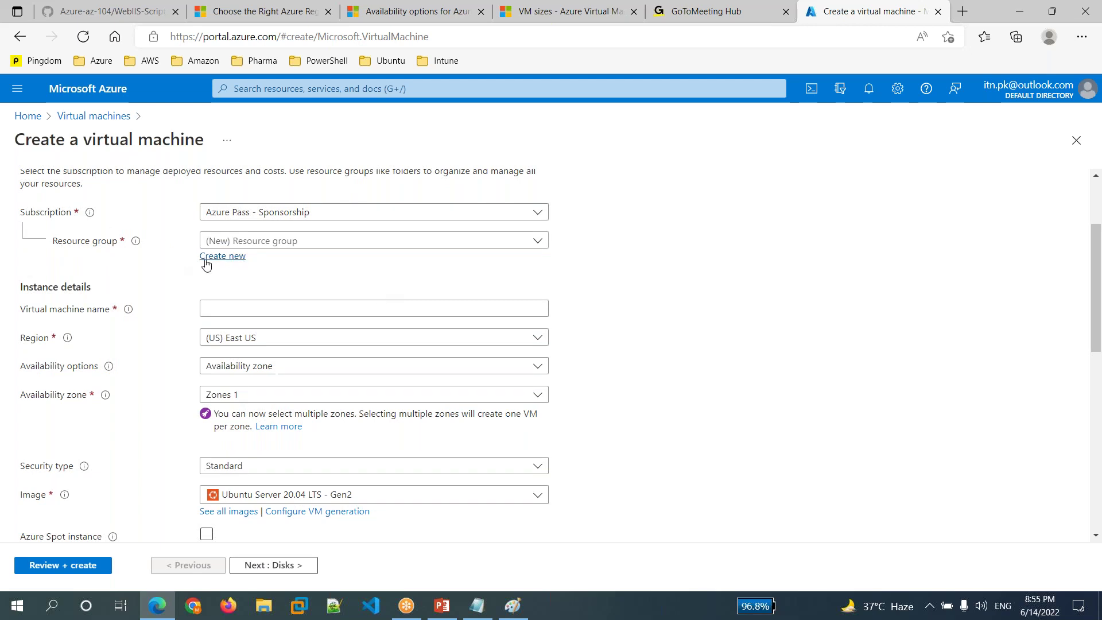
- Set the resource group to mytestrg001, abandoning a new-group attempt
left_click(338, 243)
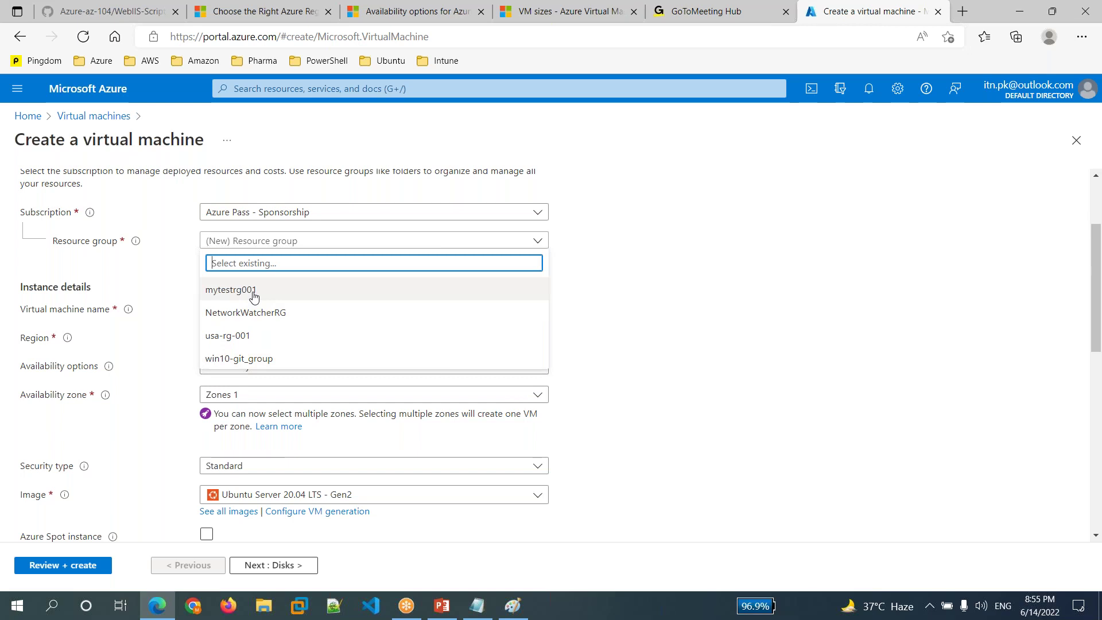
left_click(254, 296)
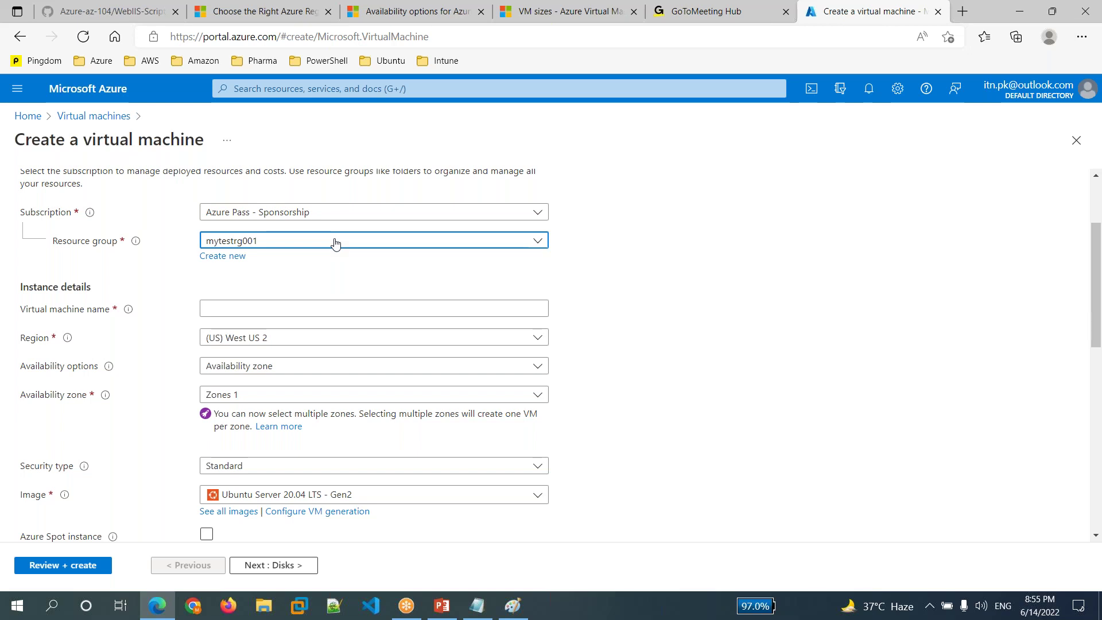
left_click(236, 263)
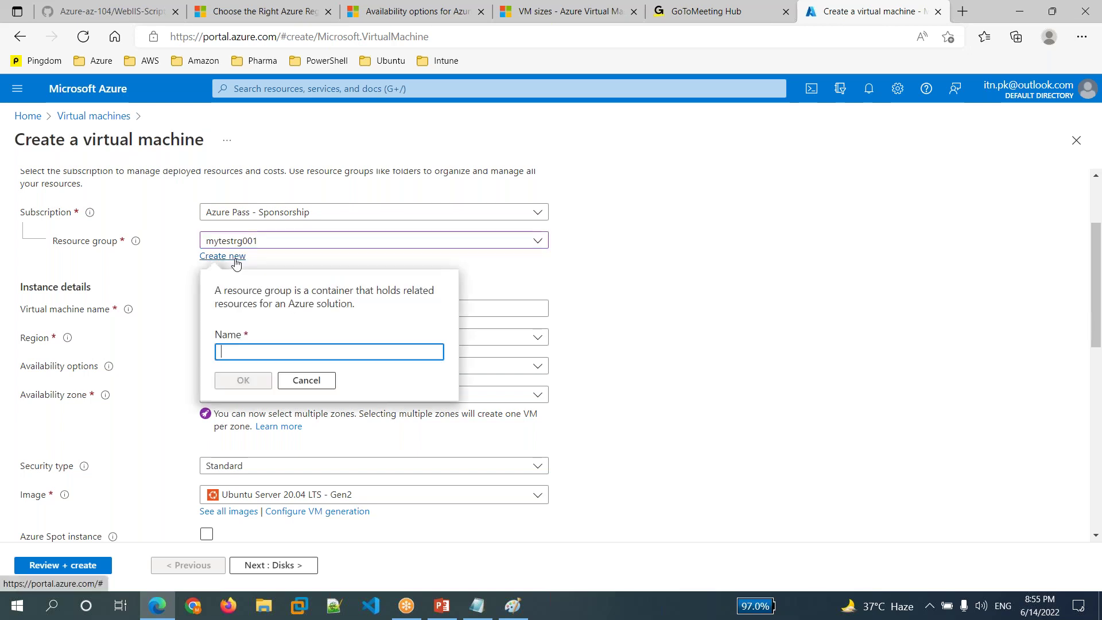
left_click(313, 381)
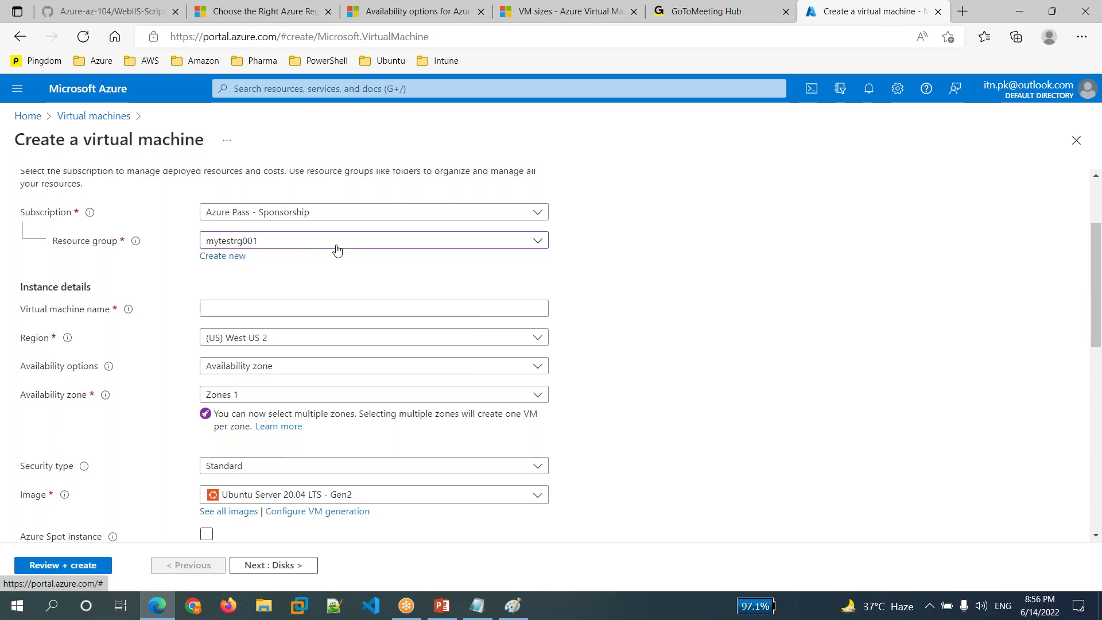
left_click(304, 311)
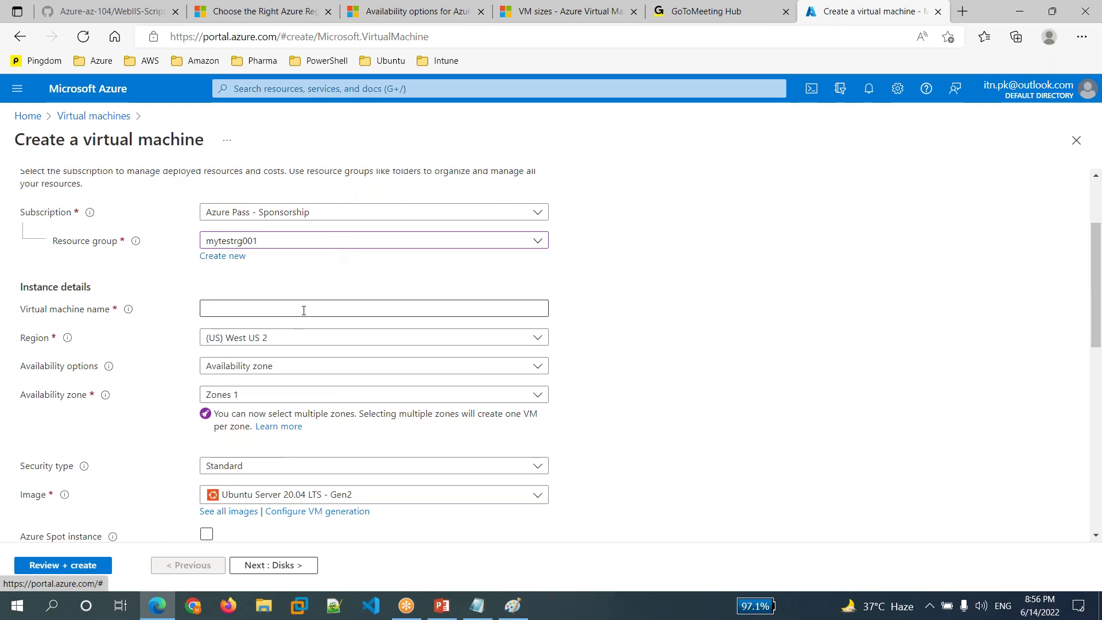
left_click(304, 311)
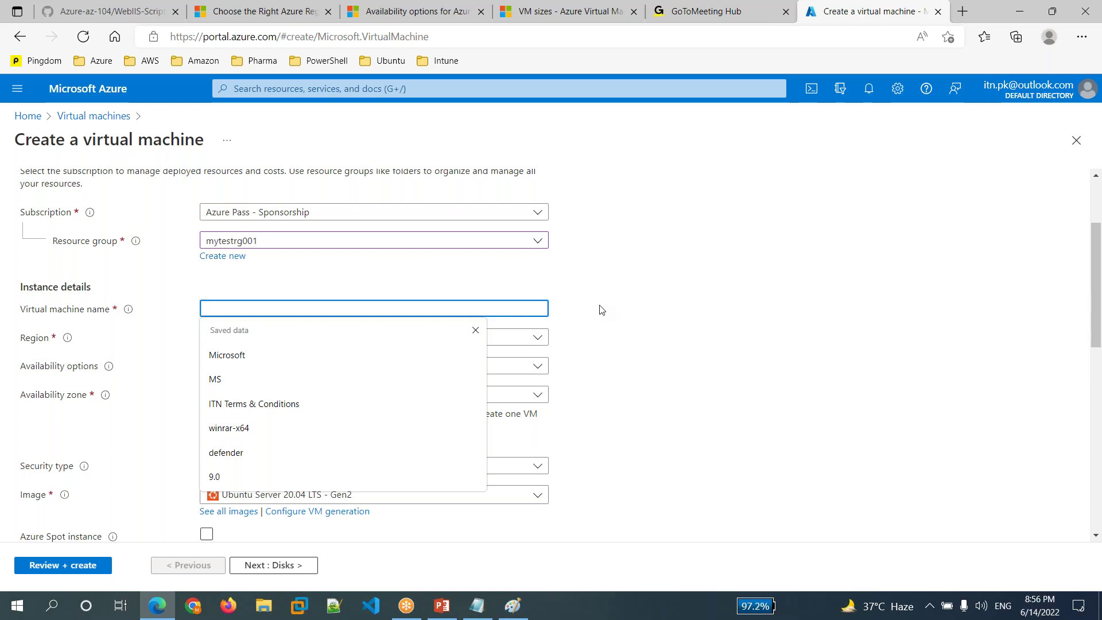
- Enter win-server-2022 as the virtual machine name
type("w")
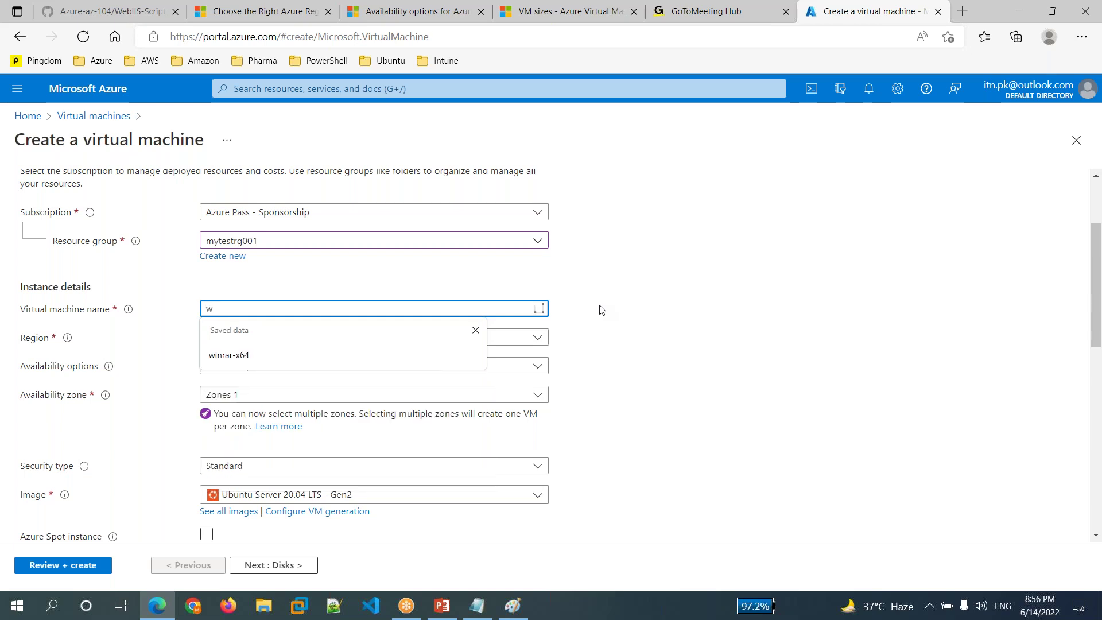
type("in-se")
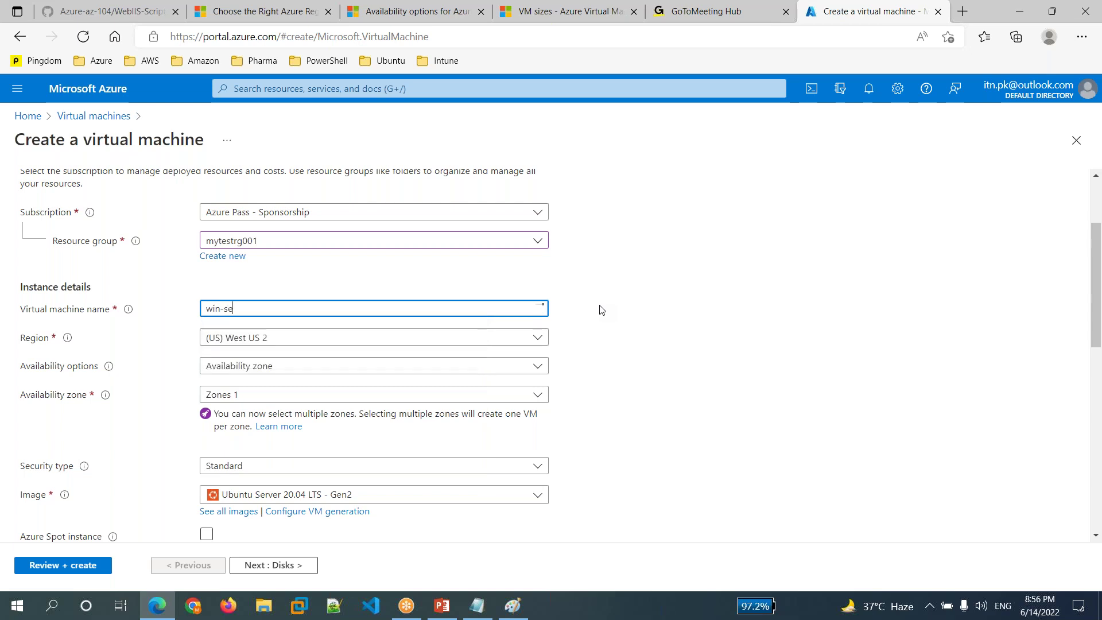
type("rver-2022")
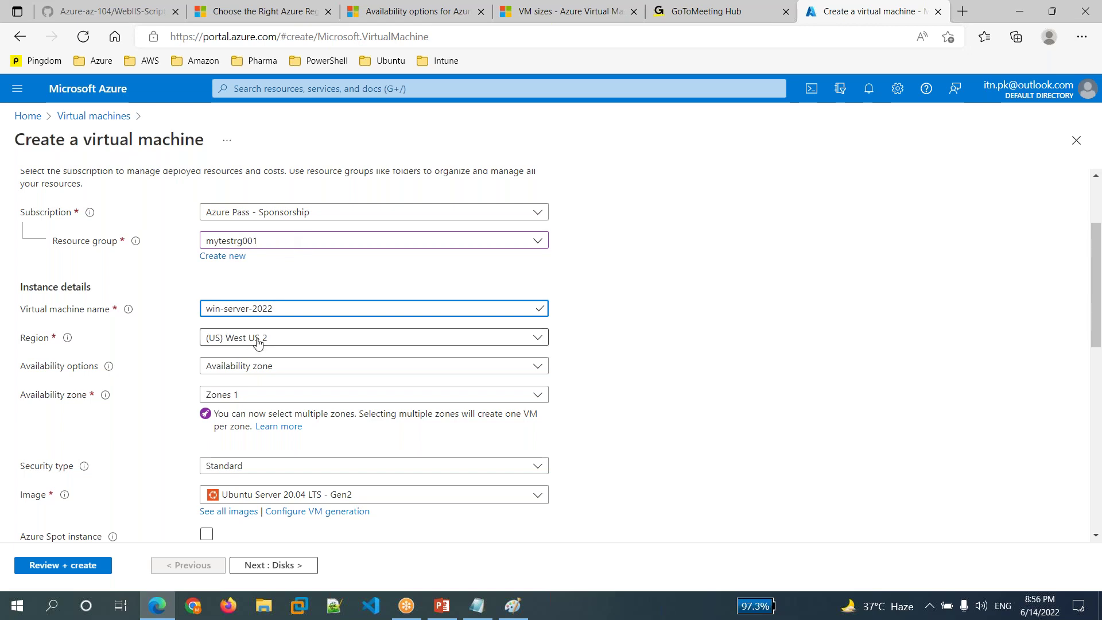
left_click(313, 246)
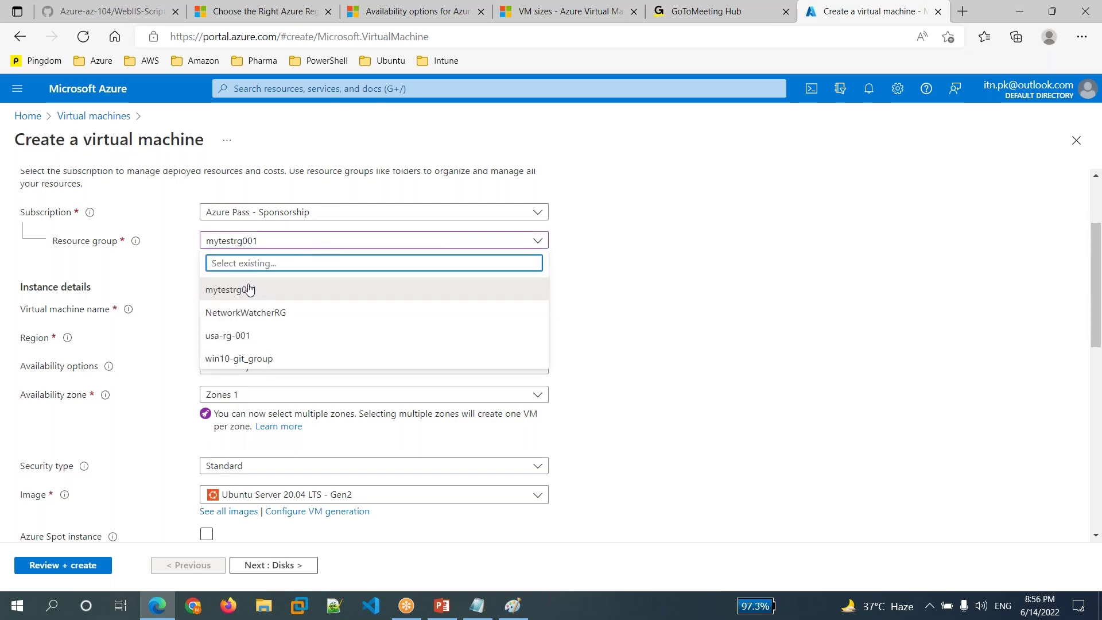
left_click(222, 344)
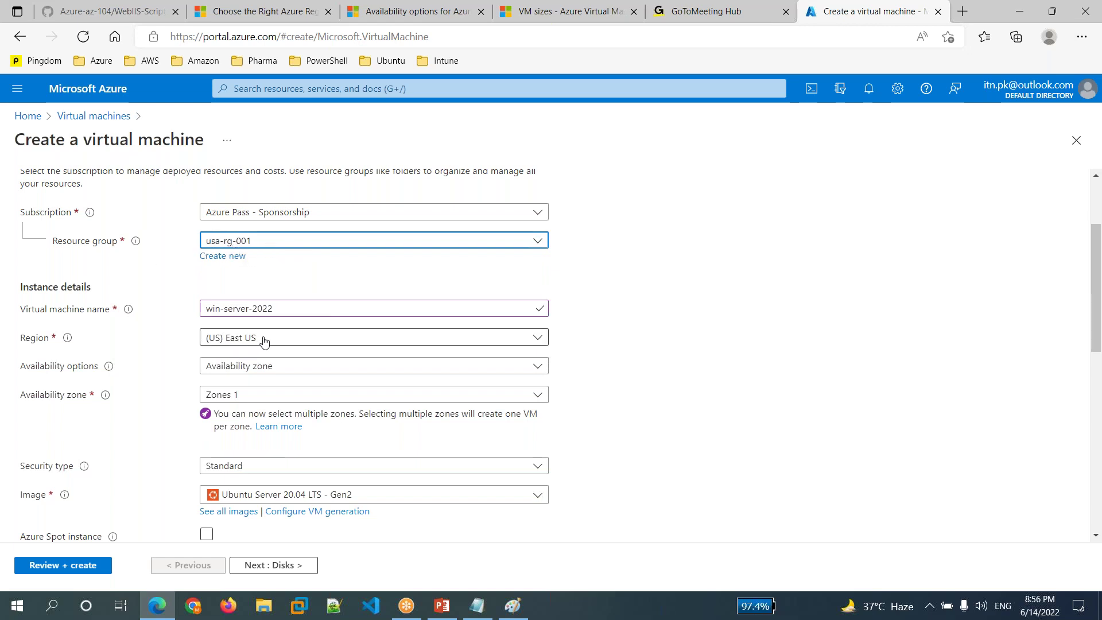
left_click(385, 241)
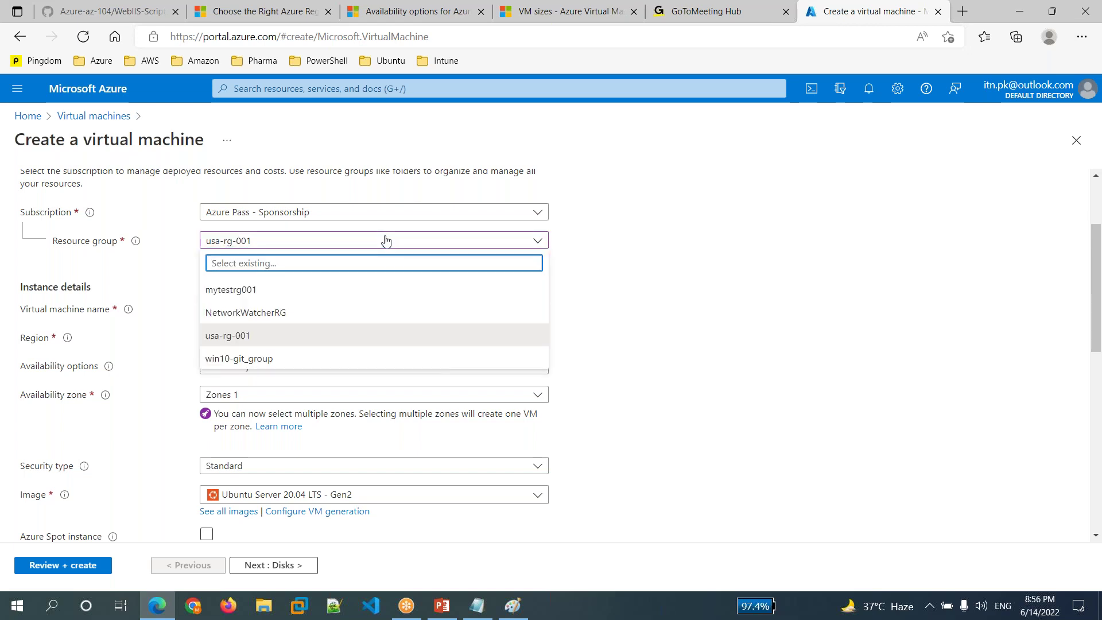
left_click(223, 294)
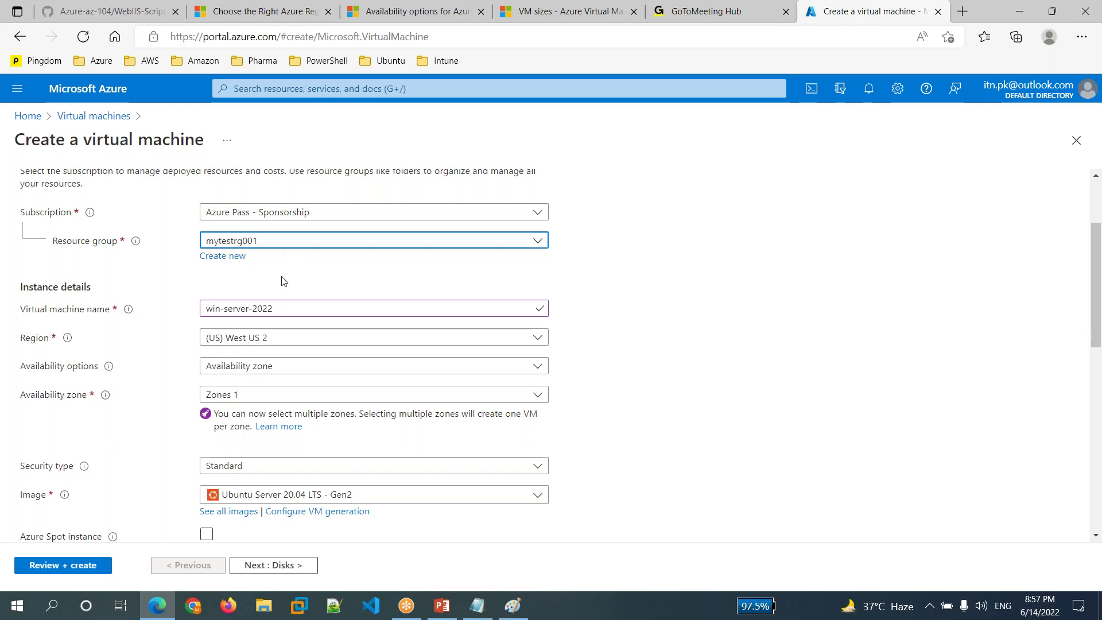
- Create a new resource group named rg1 for the VM
left_click(231, 259)
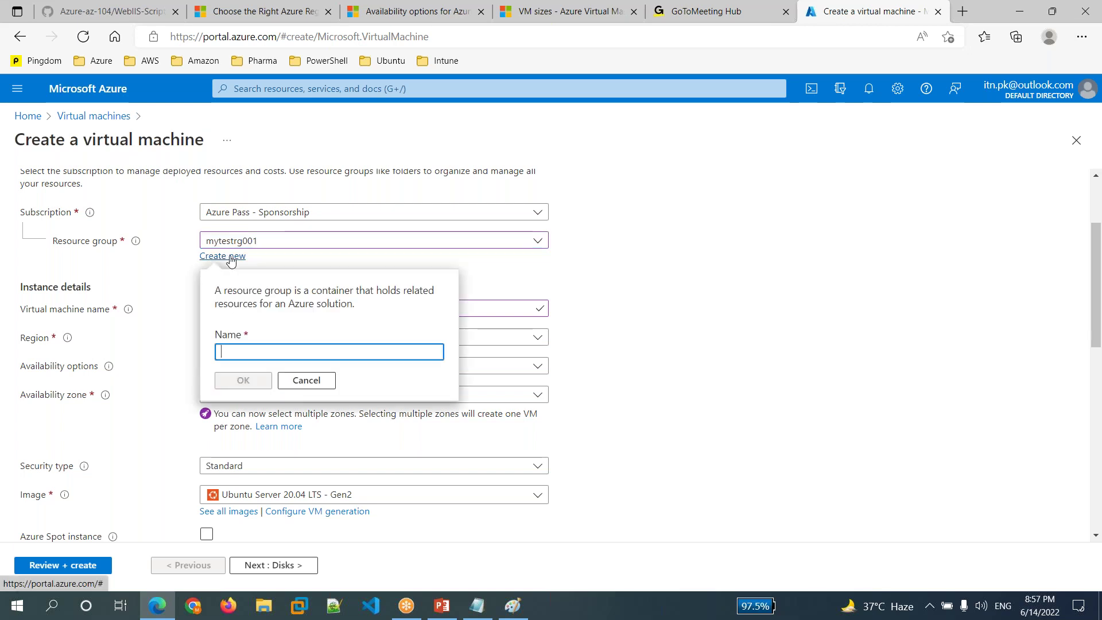
type("rg")
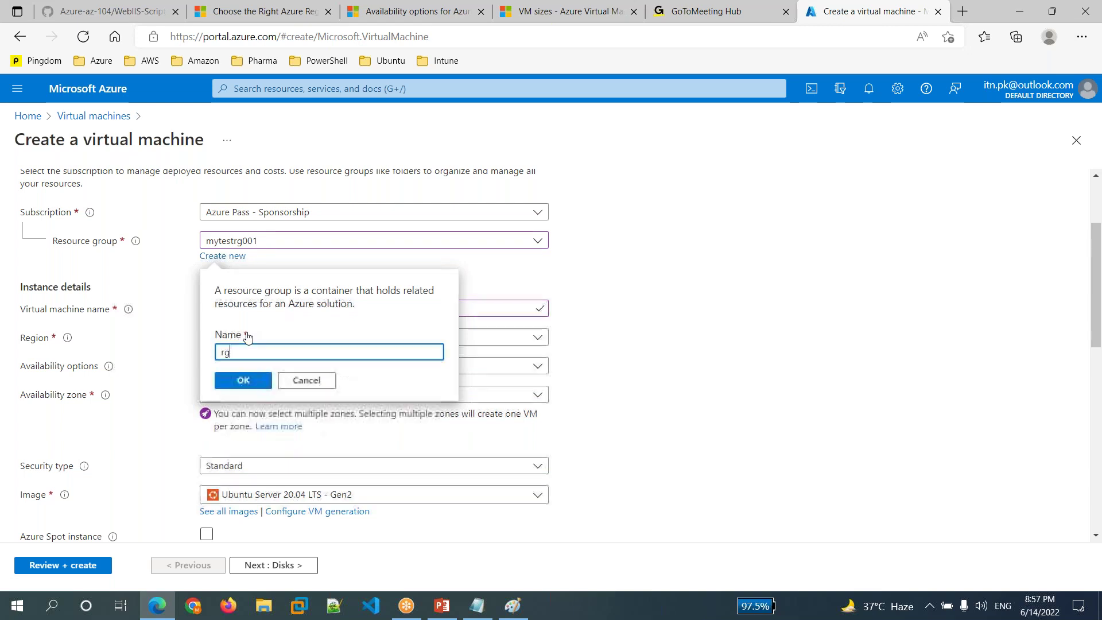
type("1")
left_click(243, 381)
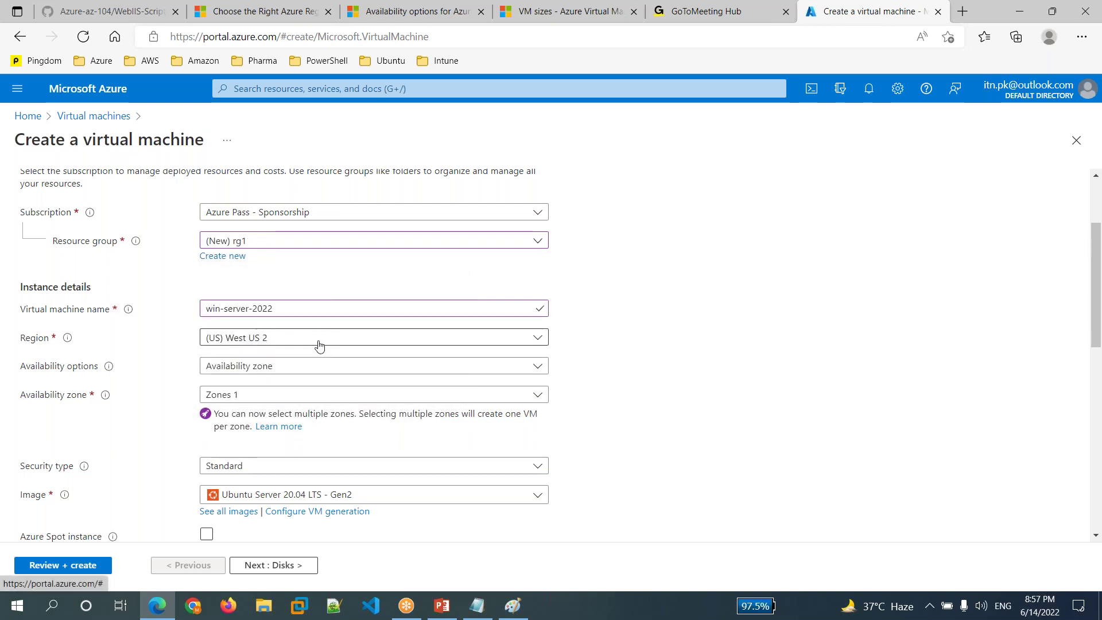
- Set the VM region to (Asia Pacific) East Asia
left_click(319, 343)
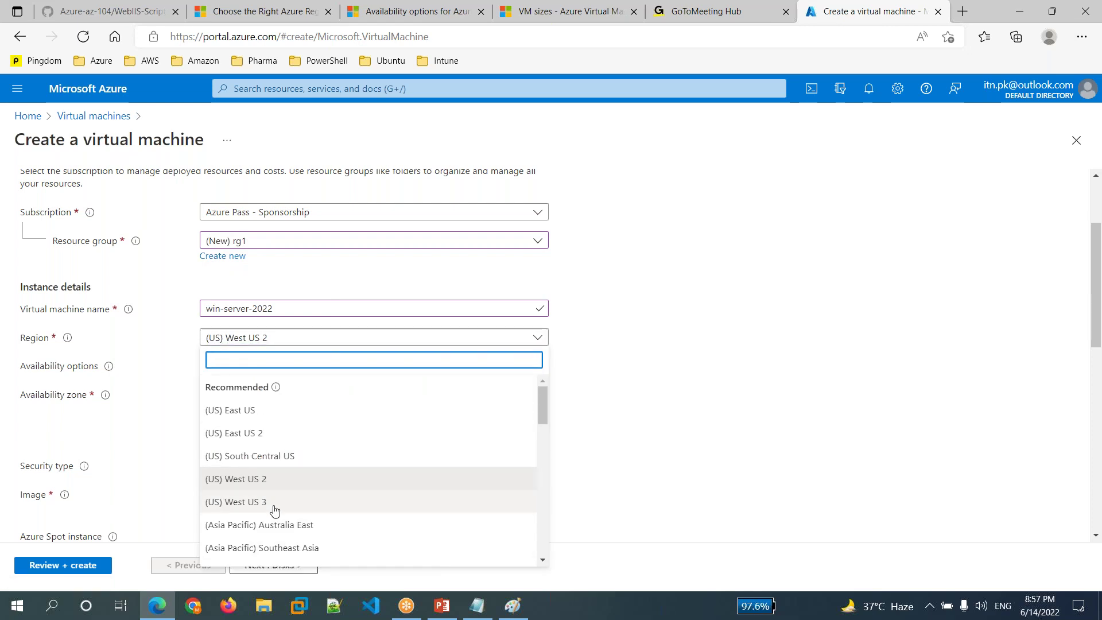
scroll(274, 510, "down", 5)
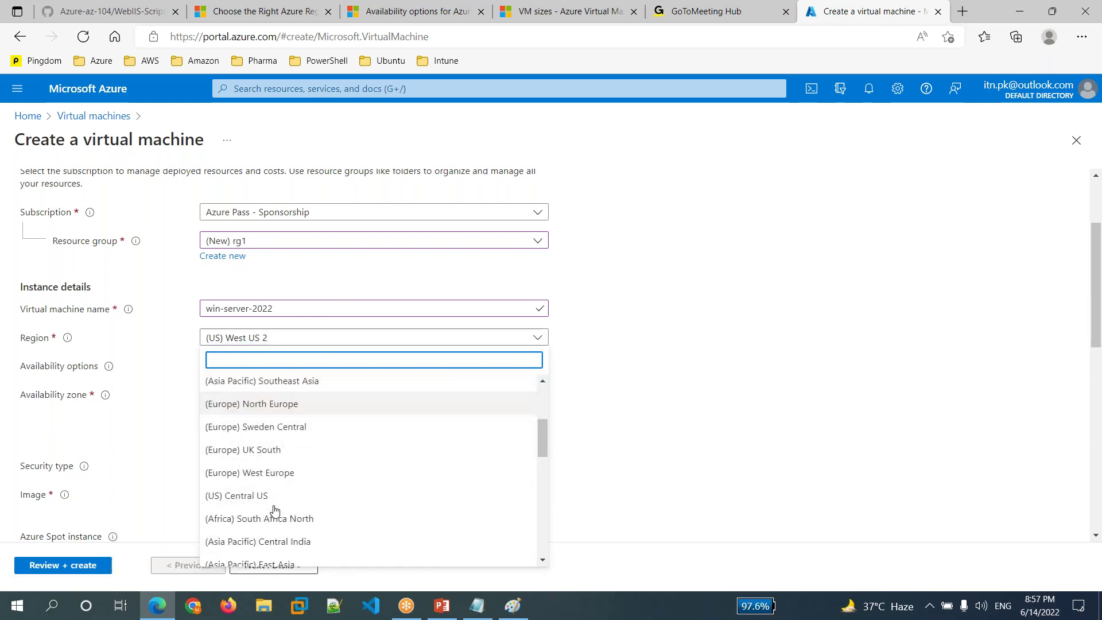
scroll(275, 510, "down", 3)
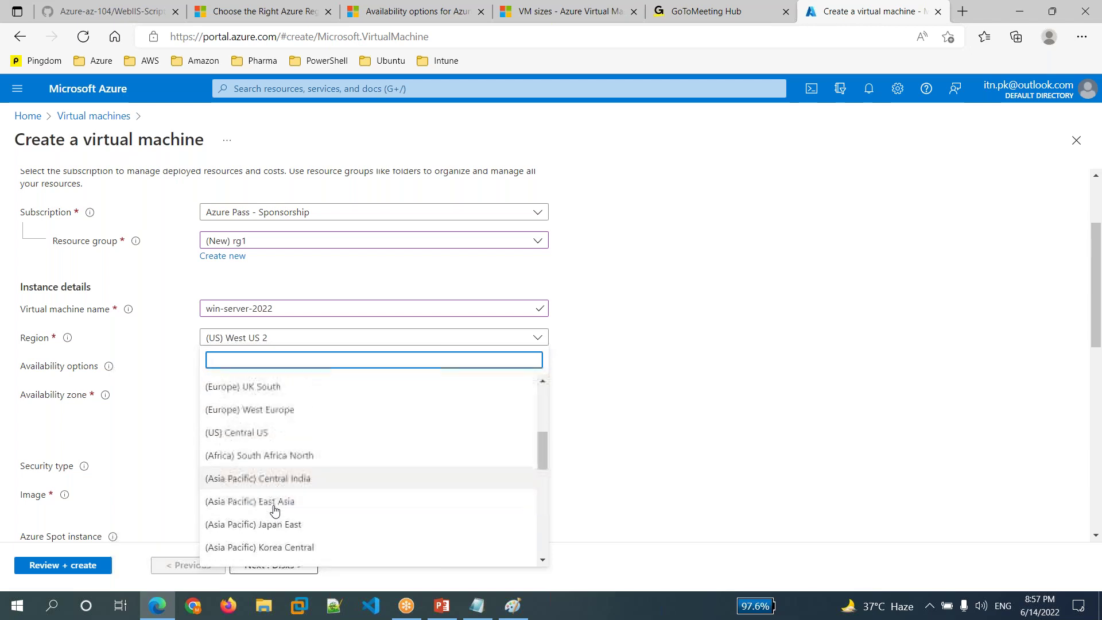
scroll(275, 510, "down", 1)
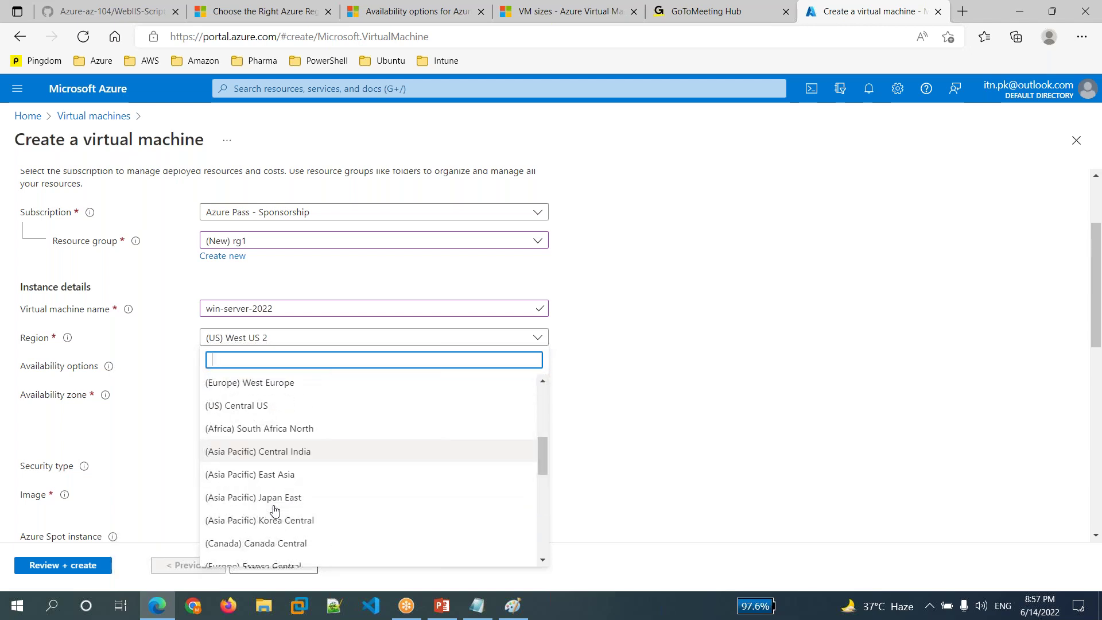
left_click(268, 477)
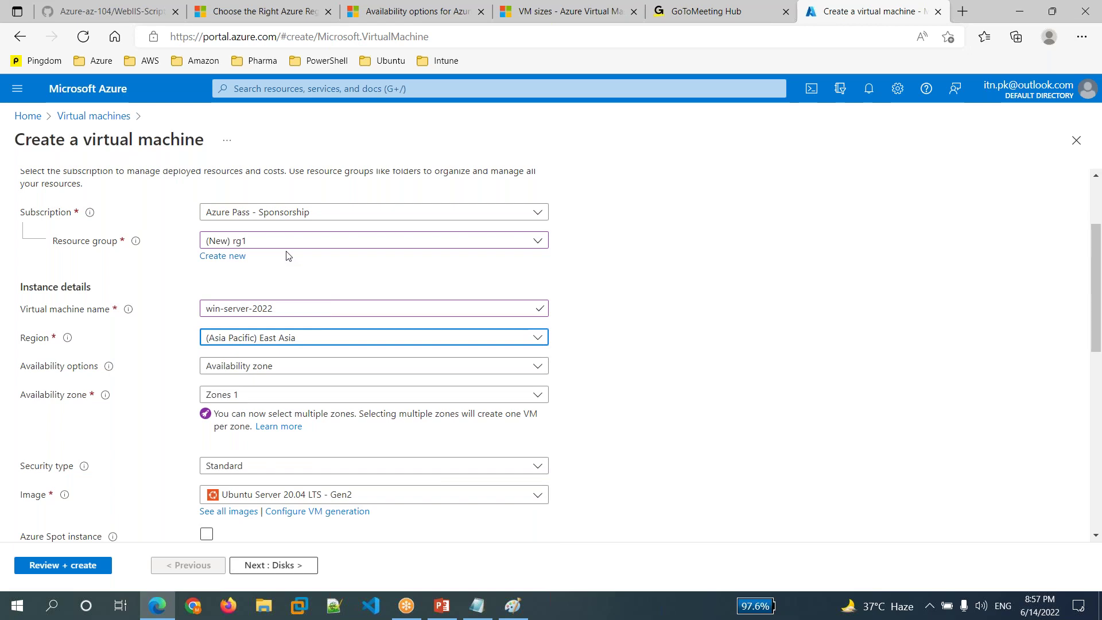
- Switch the resource group from (New) rg1 back to the existing mytestrg001
left_click(312, 238)
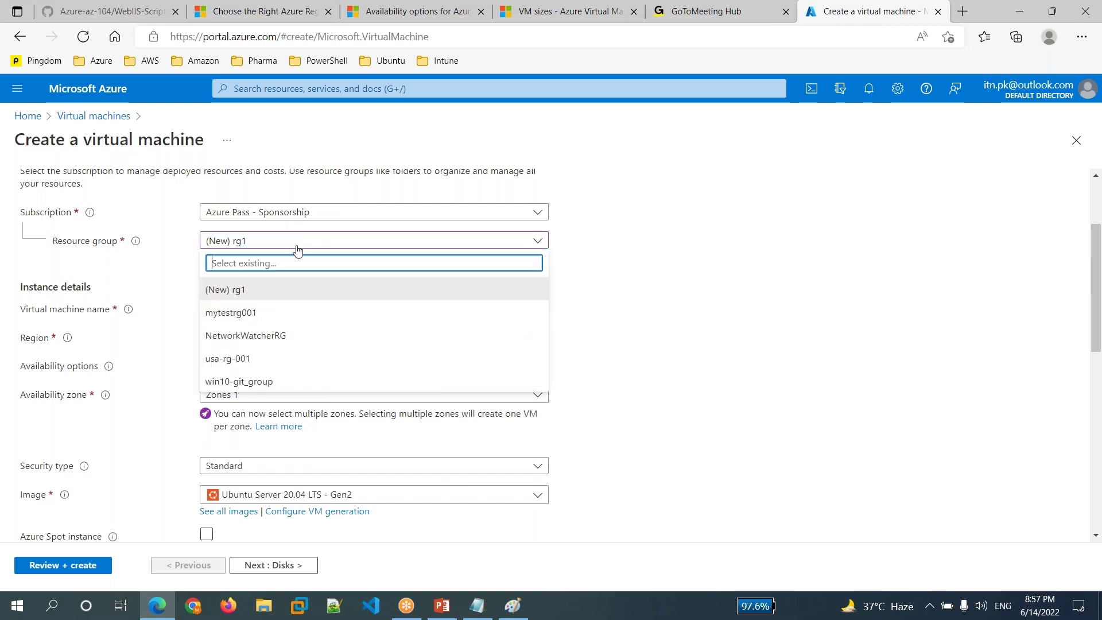
left_click(246, 314)
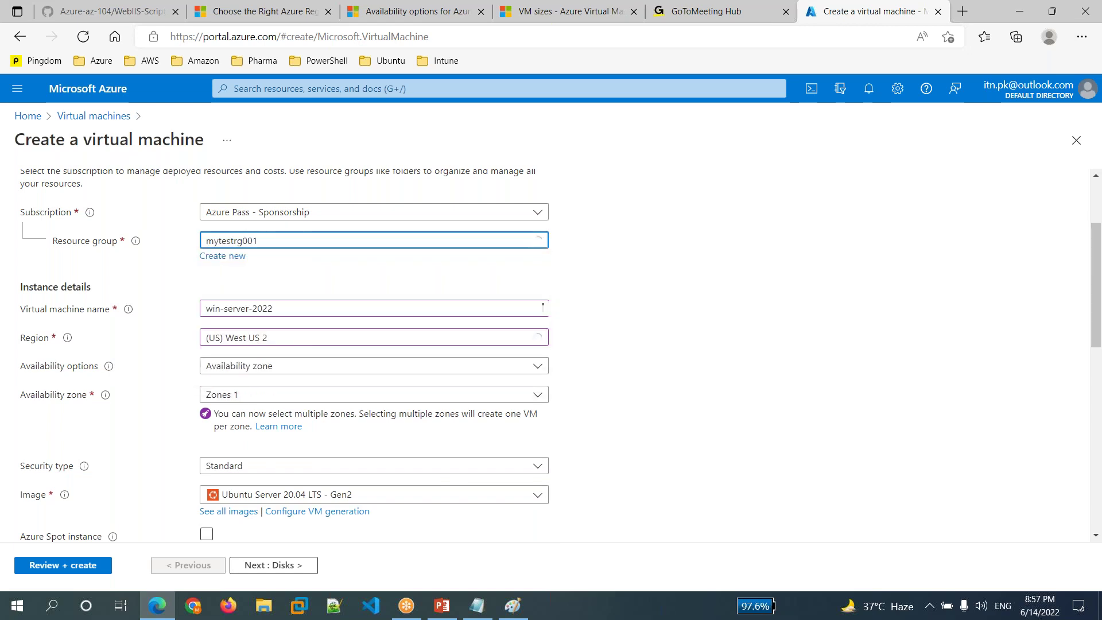
left_click(318, 244)
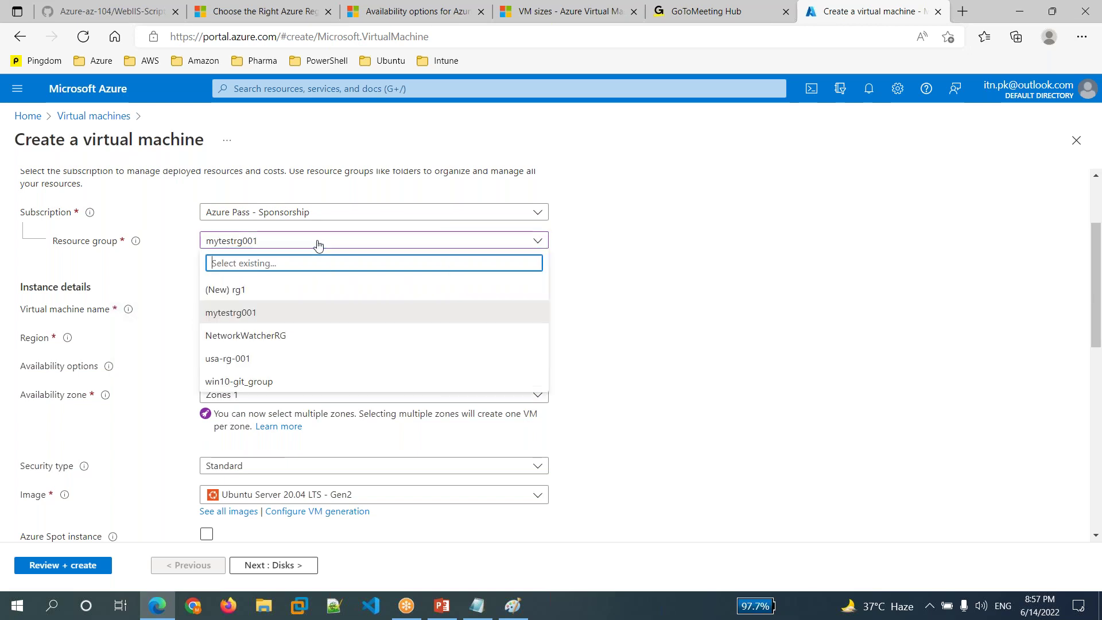
left_click(242, 294)
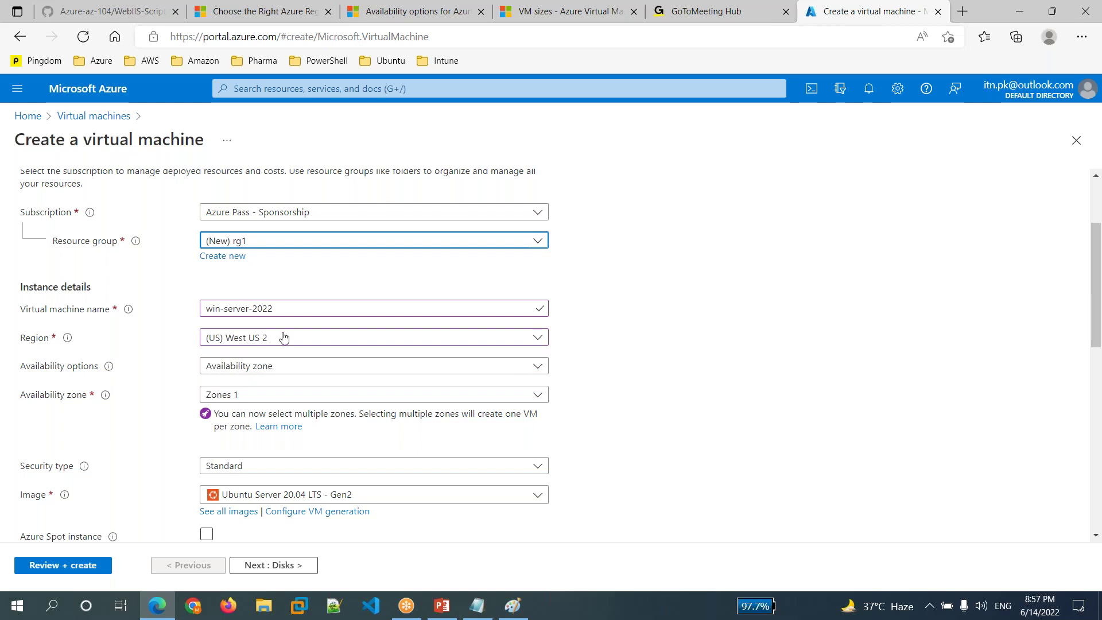
left_click(343, 246)
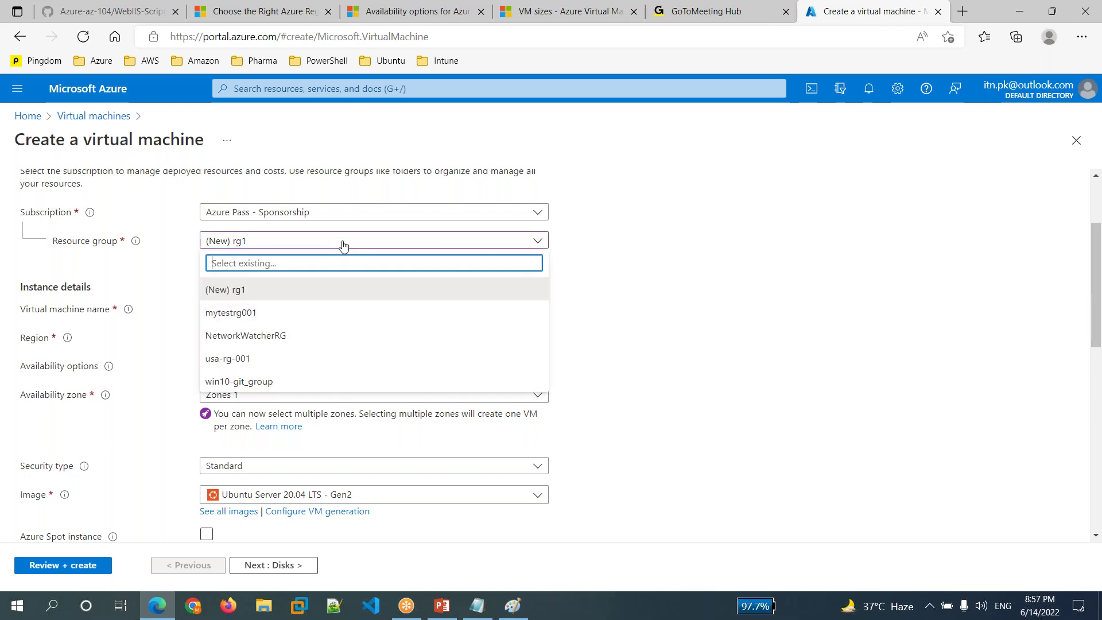
left_click(255, 312)
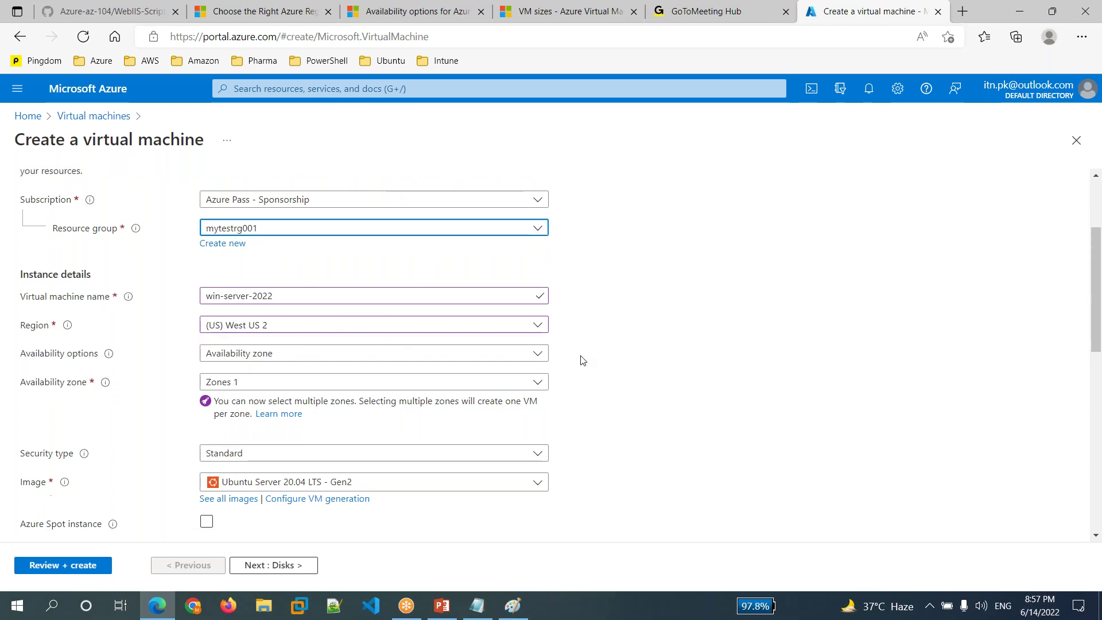
scroll(581, 362, "down", 1)
- Keep Availability zone as the option and select Zone 3 only, removing Zone 1
left_click(320, 319)
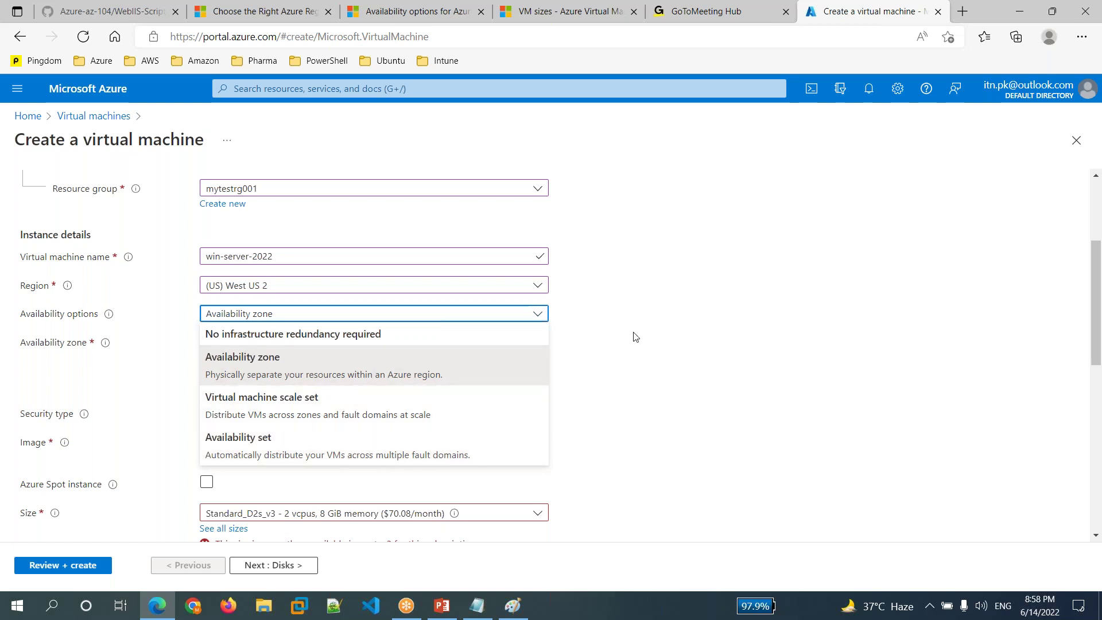
left_click(599, 381)
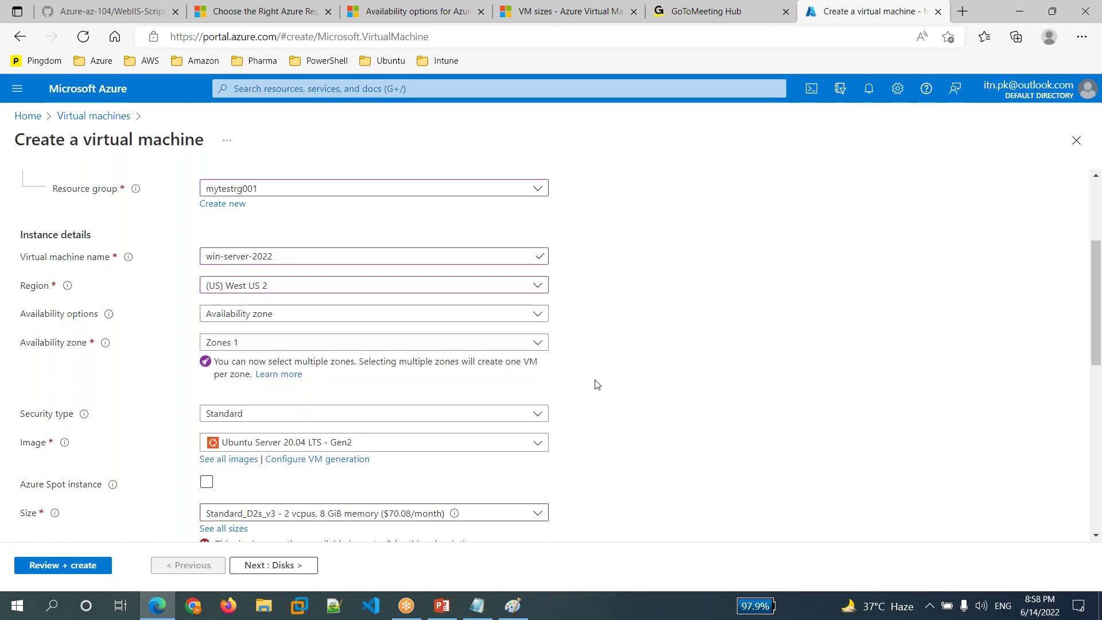
left_click(398, 347)
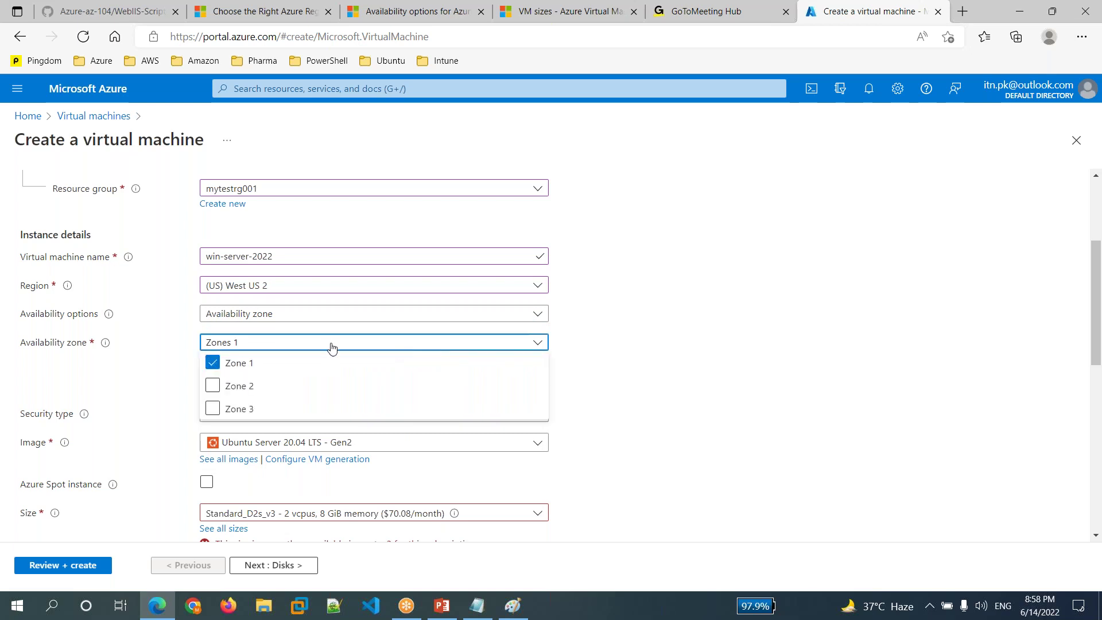
left_click(603, 359)
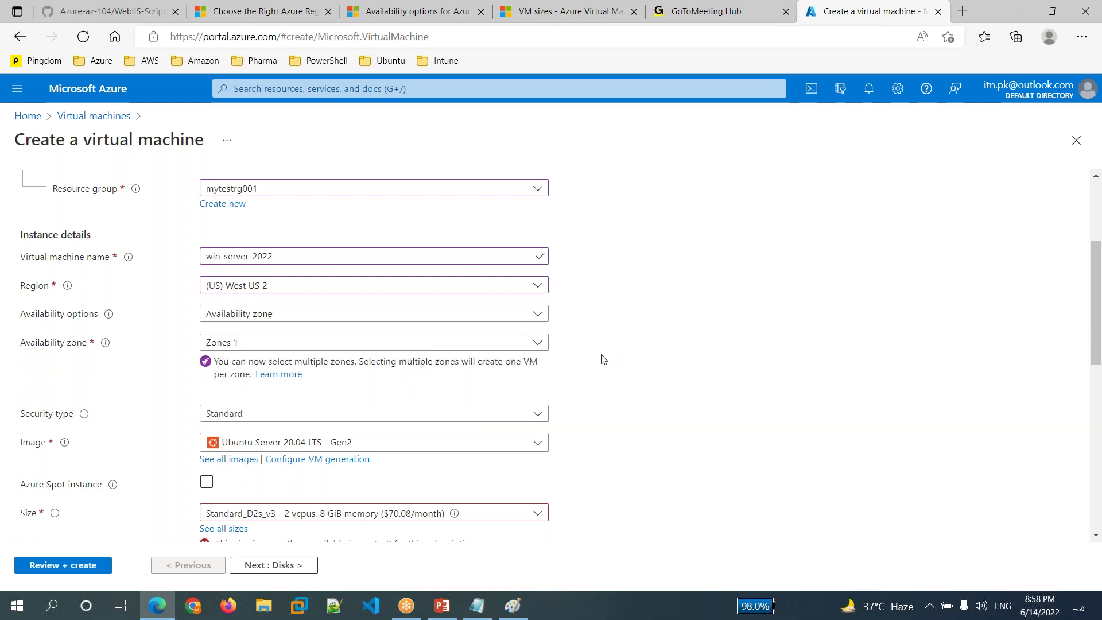
left_click(414, 348)
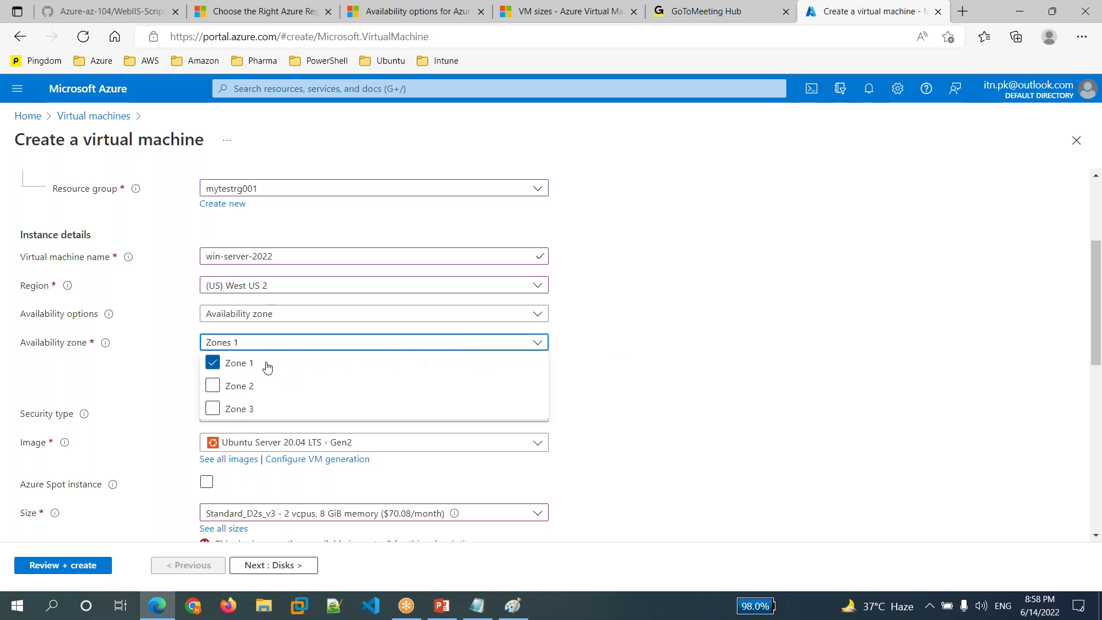
left_click(212, 410)
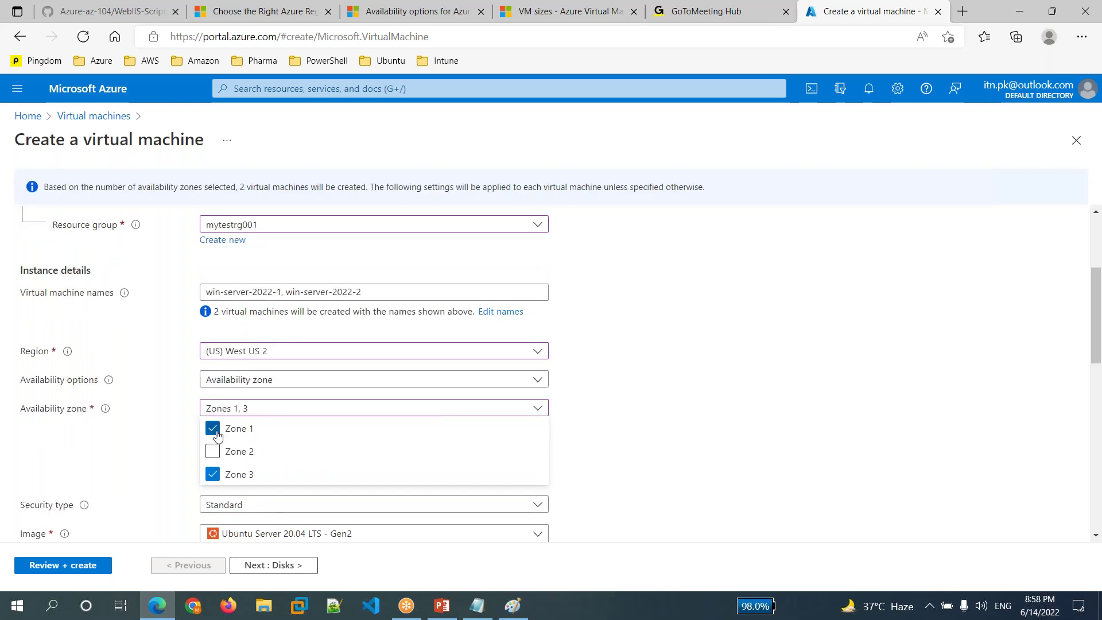
left_click(216, 436)
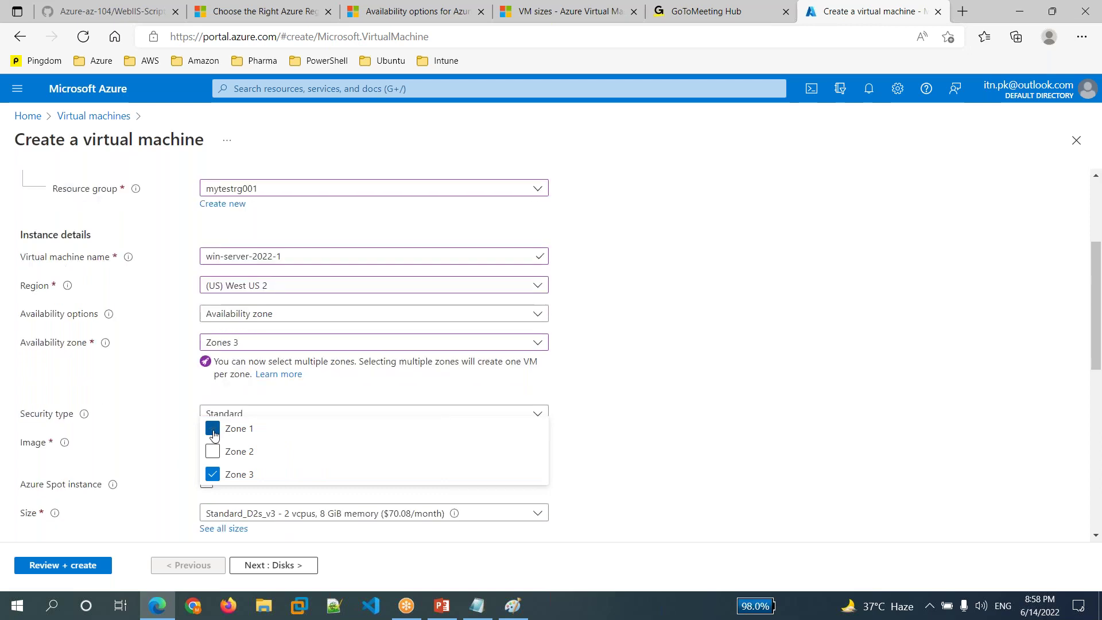
left_click(676, 387)
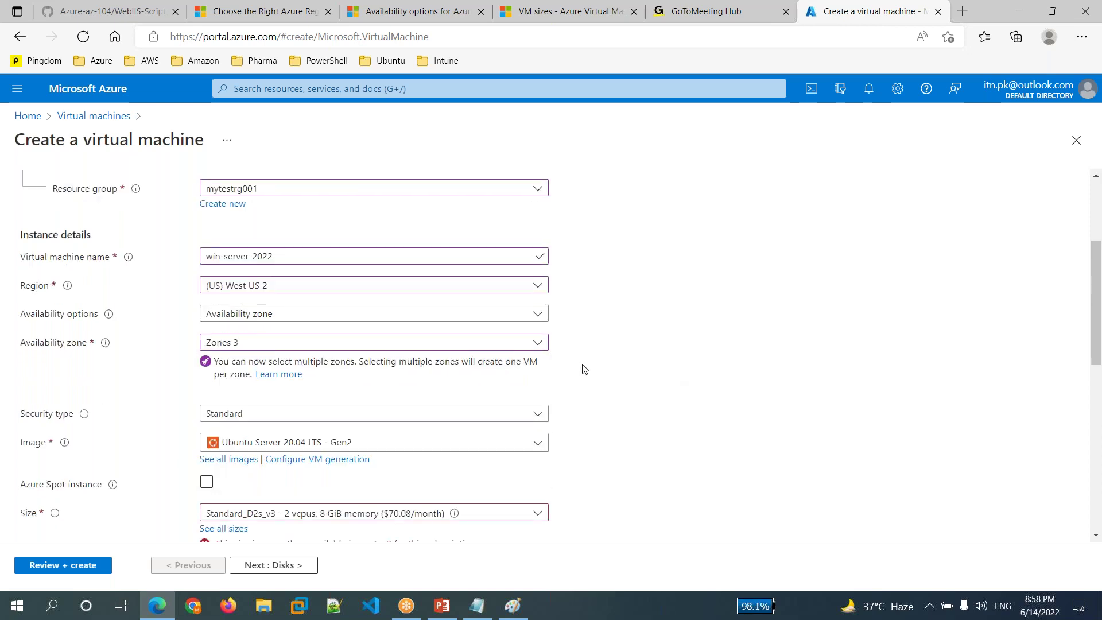
- Glance at the image list and select the VM name, leaving both unchanged
scroll(584, 369, "down", 2)
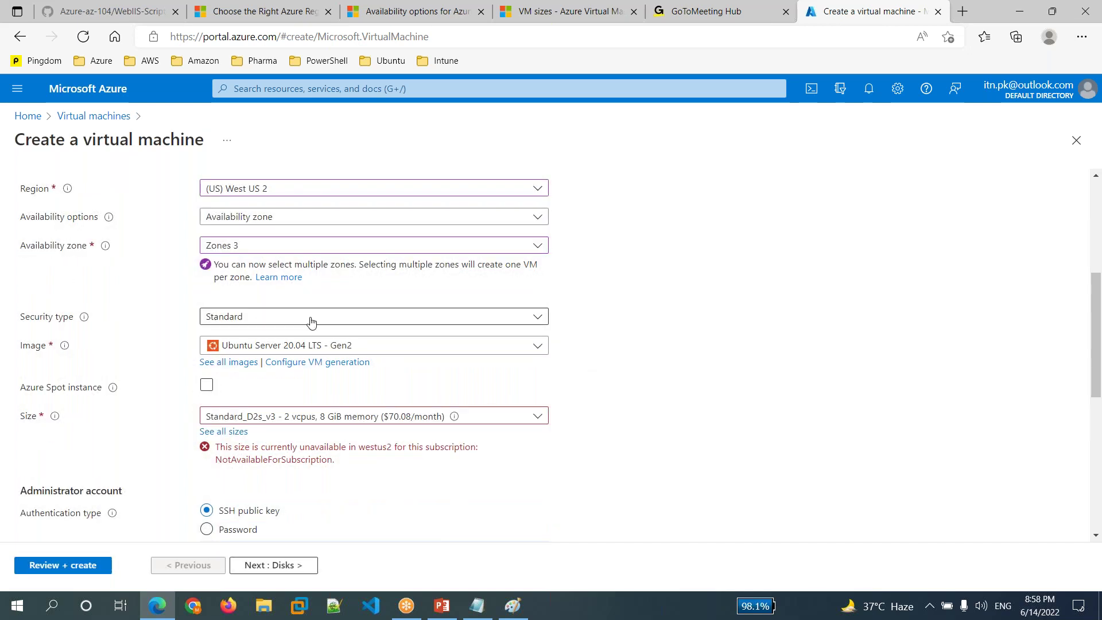
left_click(417, 353)
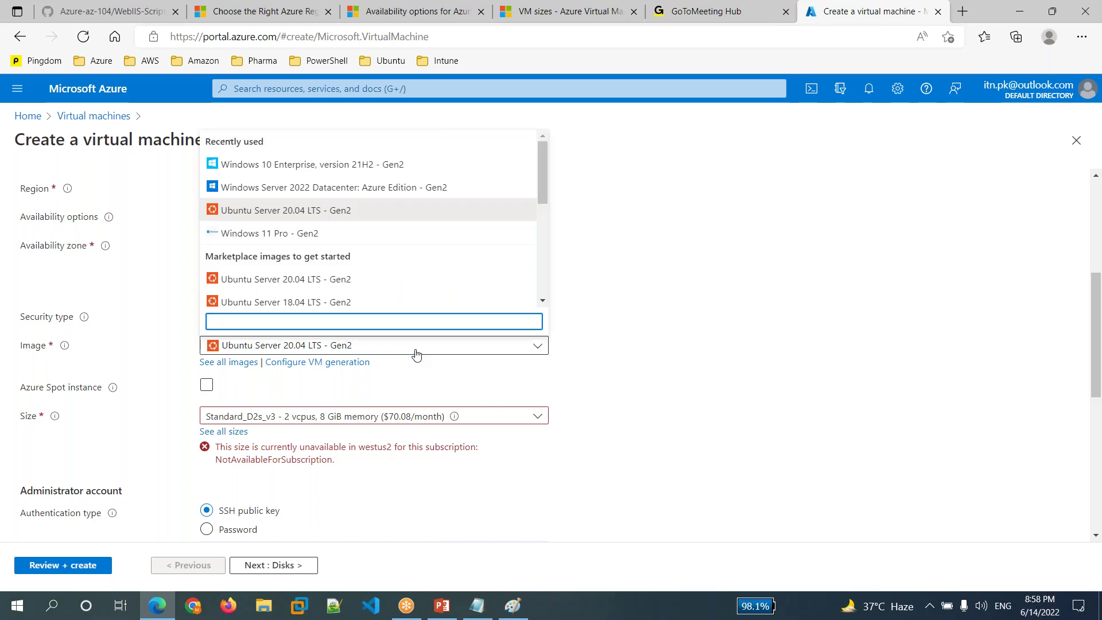
left_click(616, 332)
scroll(241, 451, "up", 5)
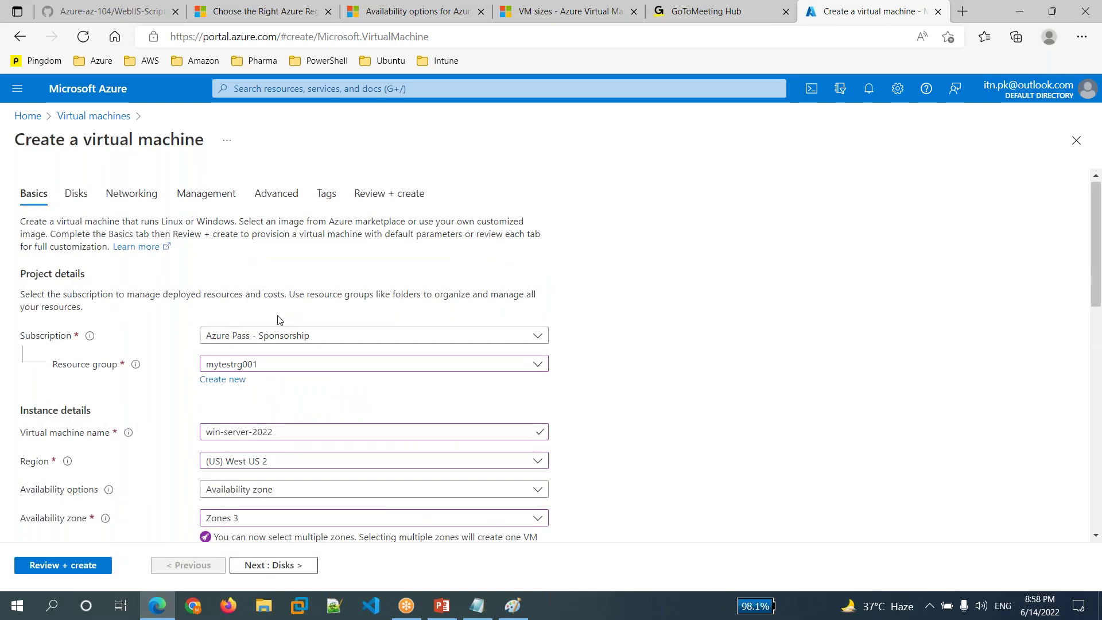
left_click_drag(293, 432, 196, 431)
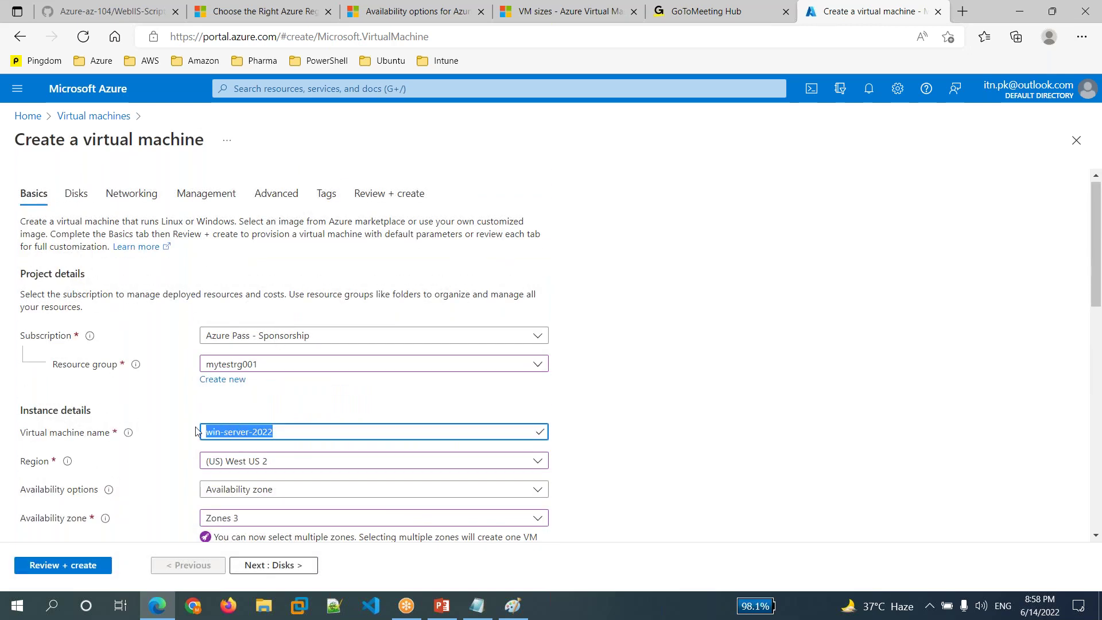
scroll(614, 492, "down", 5)
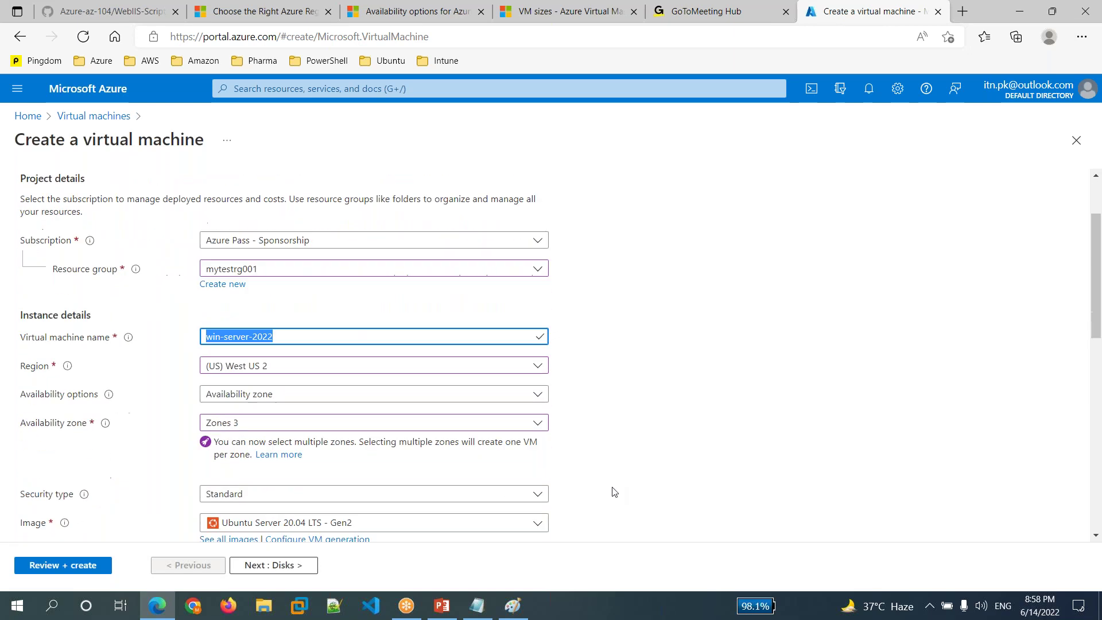
scroll(613, 492, "up", 1)
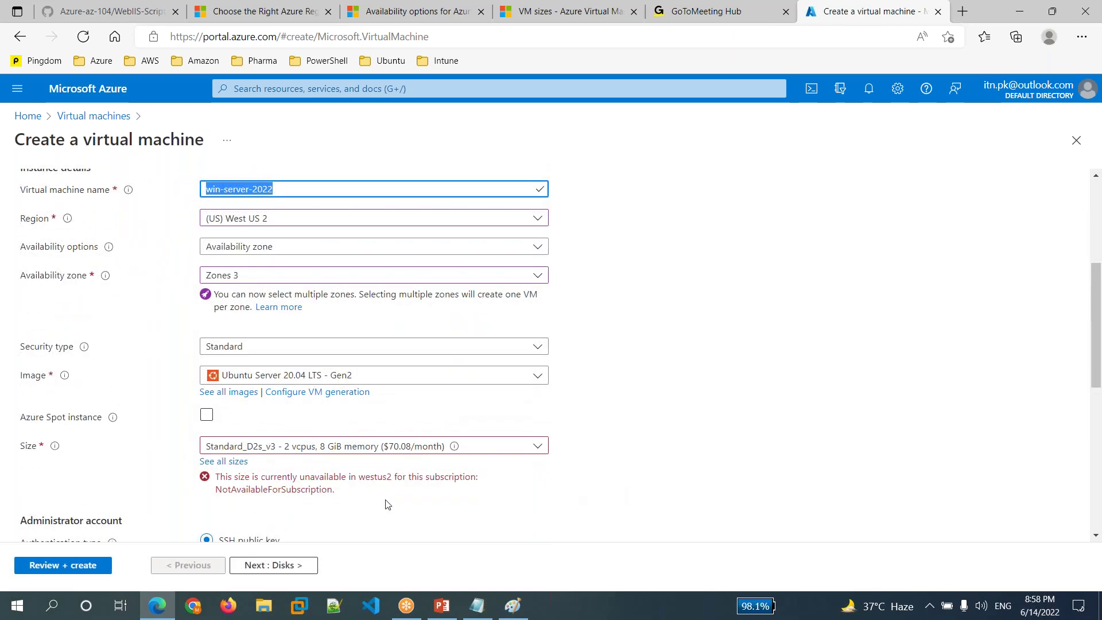
- After browsing all images, choose Windows Server 2022 Datacenter: Azure Edition - Gen2 as the image
left_click(433, 382)
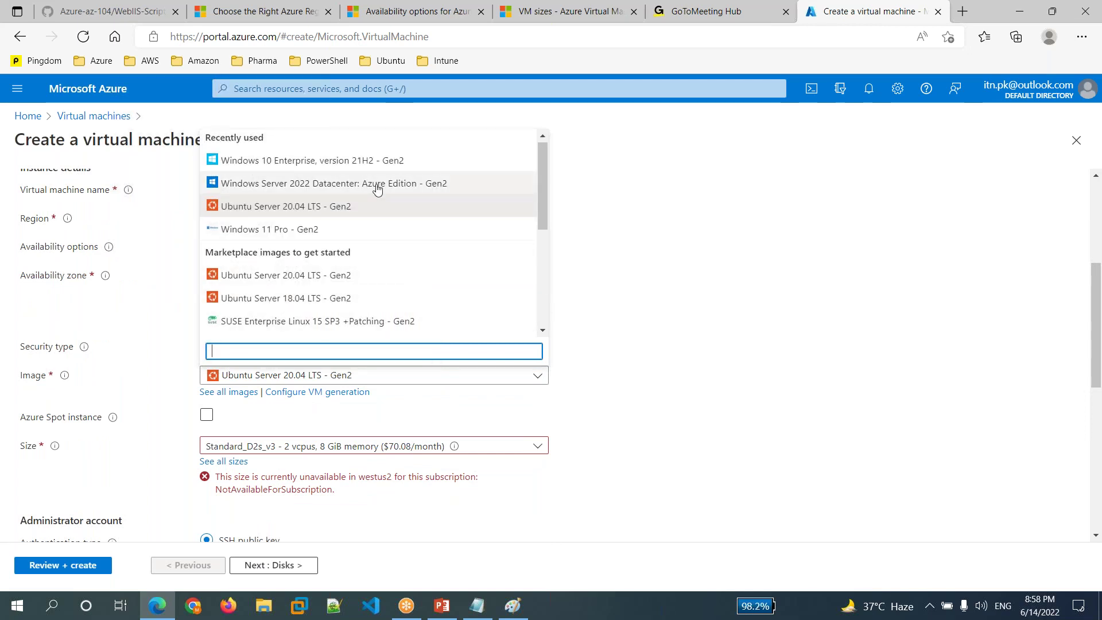
scroll(377, 189, "down", 5)
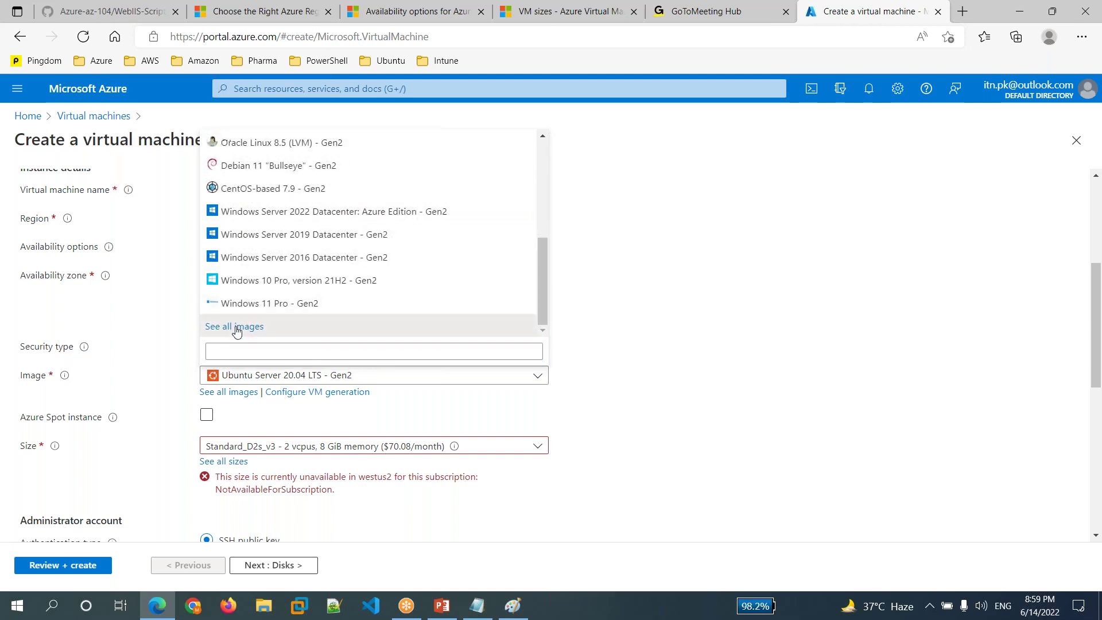
left_click(235, 326)
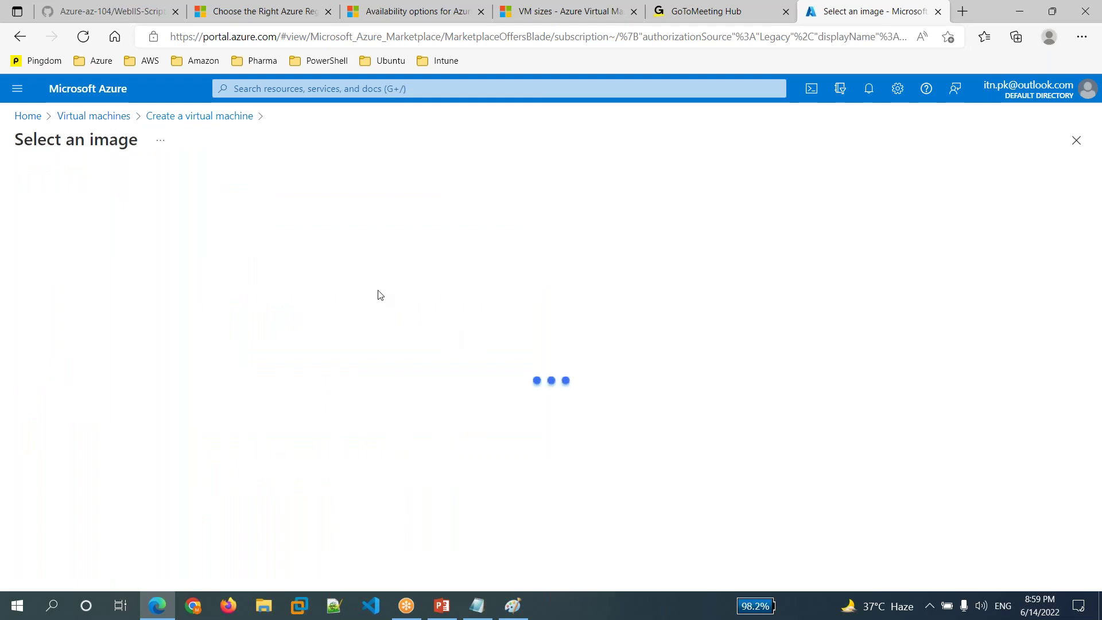
left_click(1067, 152)
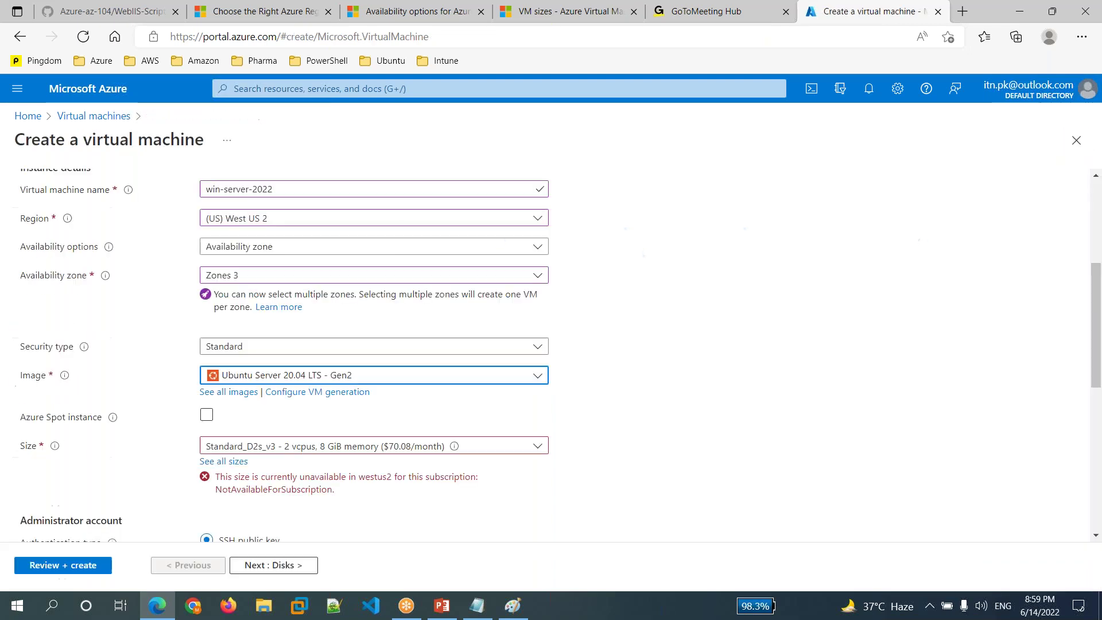
left_click(326, 379)
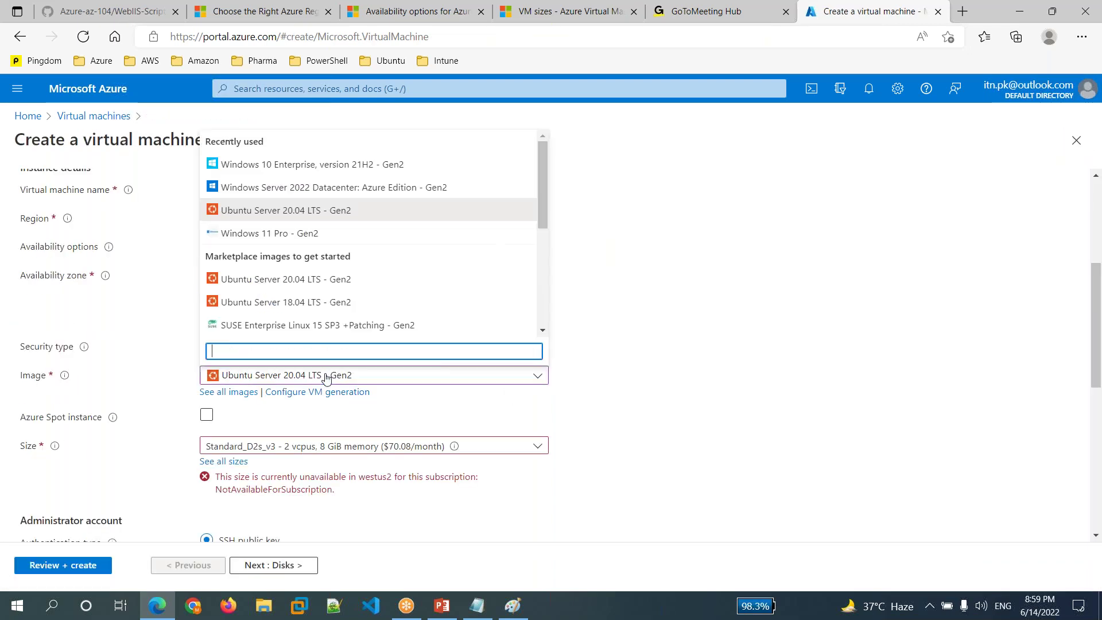
left_click(427, 191)
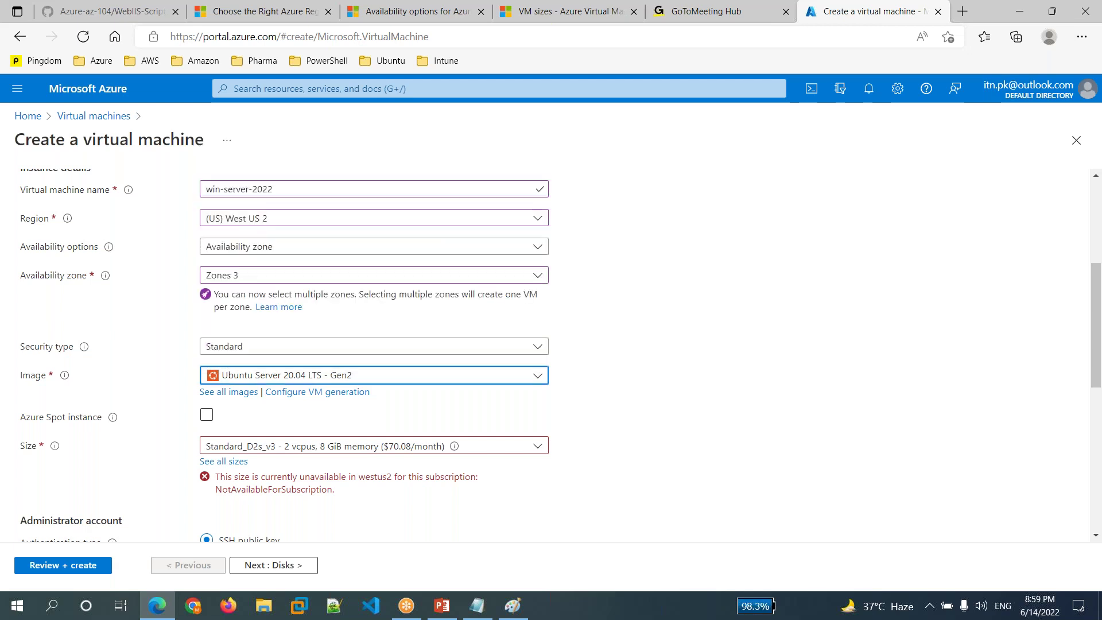
scroll(610, 381, "down", 4)
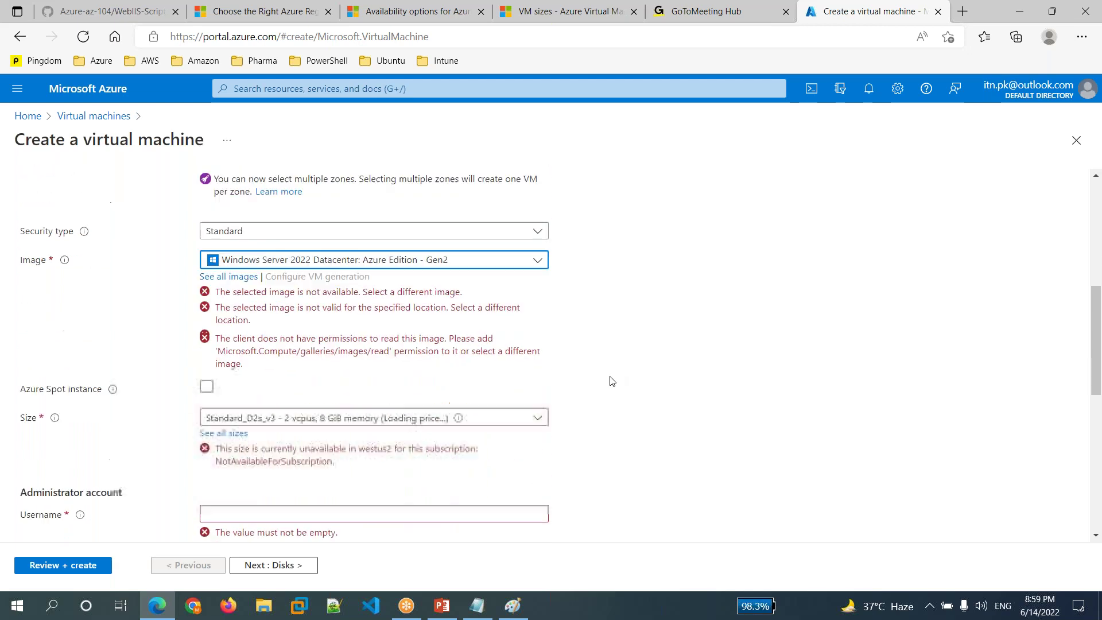
scroll(611, 381, "up", 2)
scroll(611, 381, "up", 1)
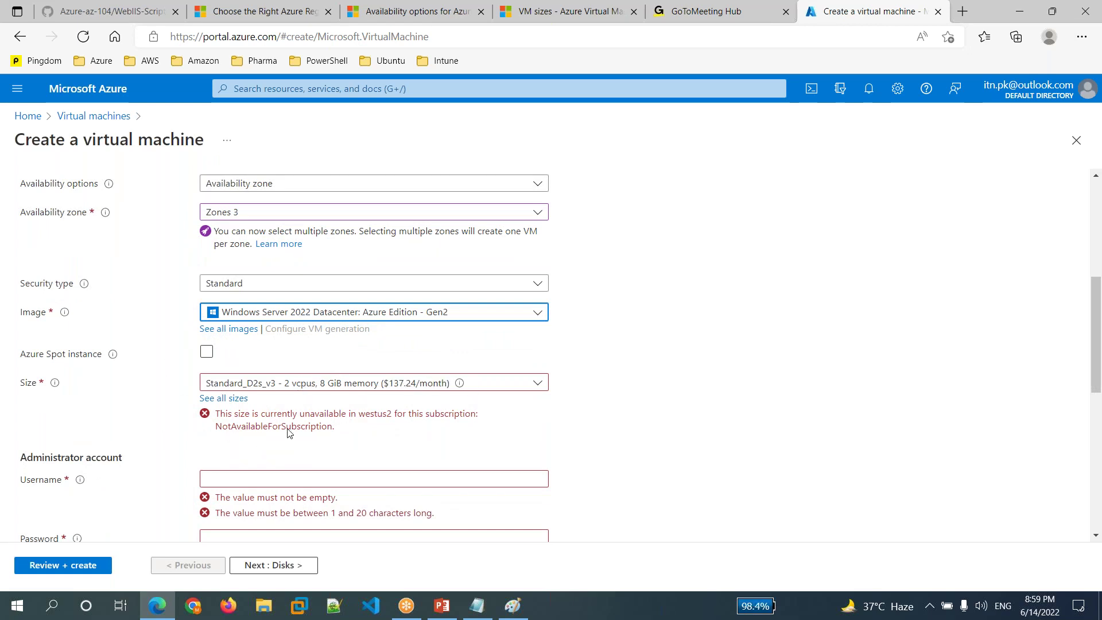
left_click(425, 388)
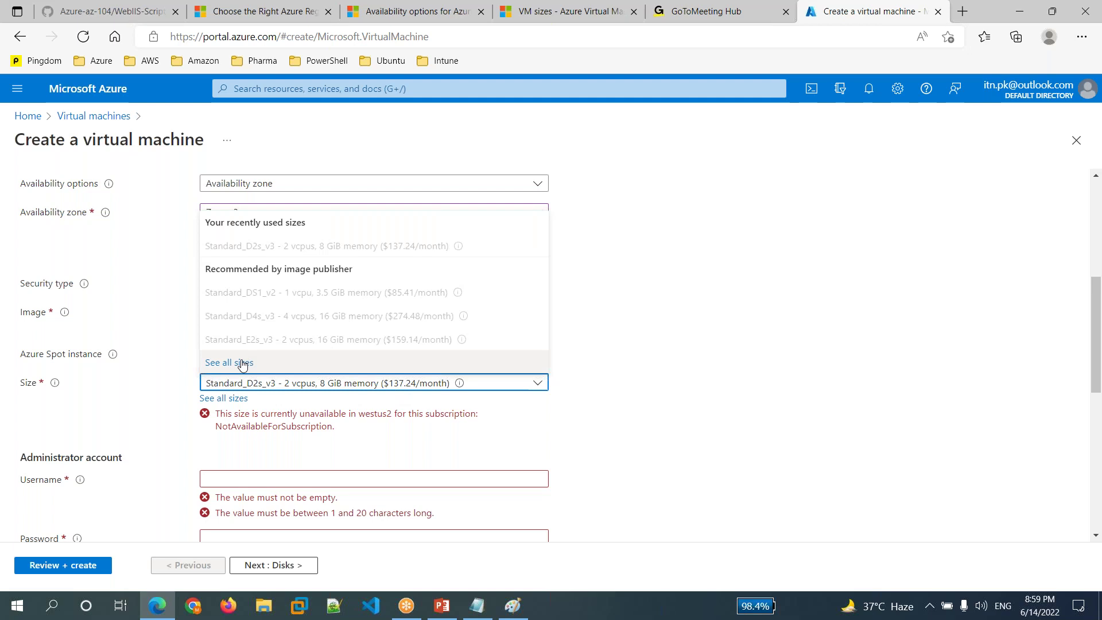
- Pick the L-Series size Standard_L8s_v3 with 8 vCPUs and 64 GiB memory
left_click(242, 363)
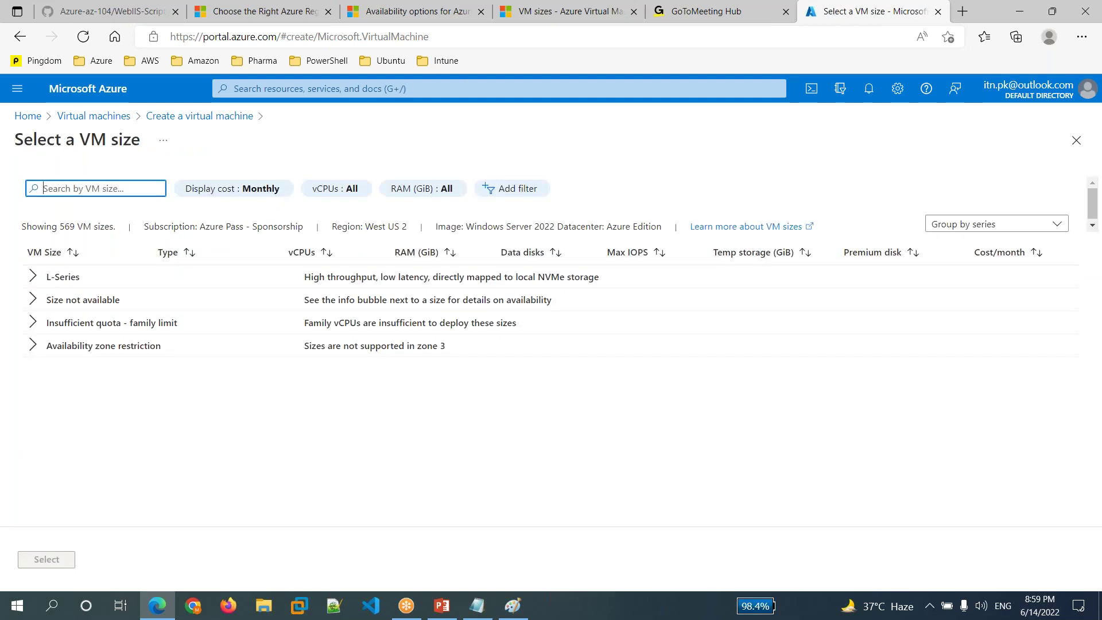
left_click(36, 282)
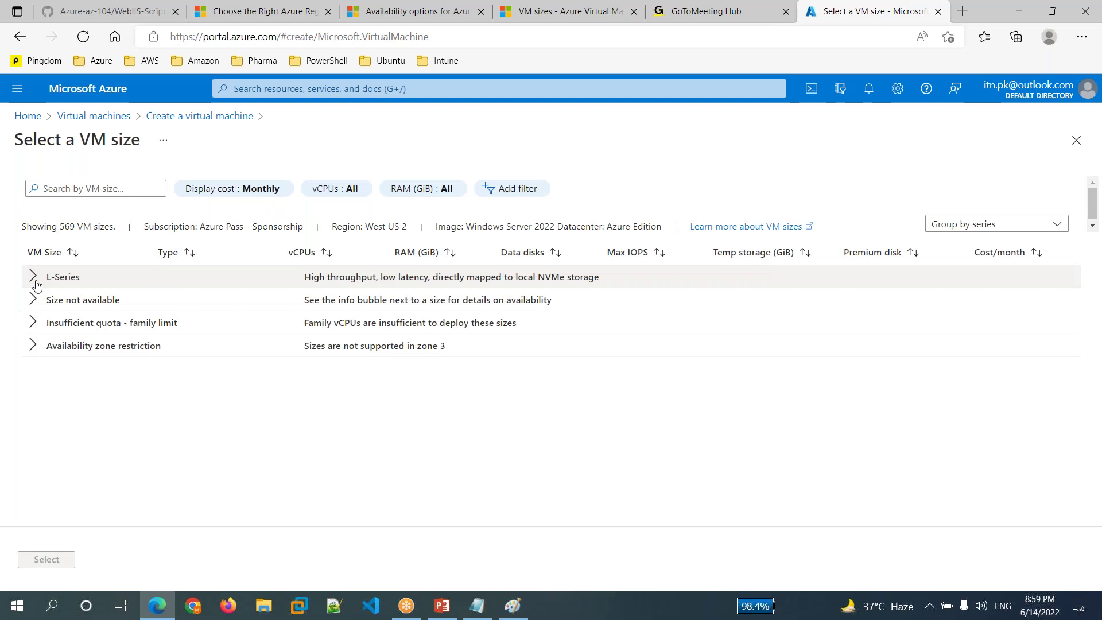
left_click(36, 284)
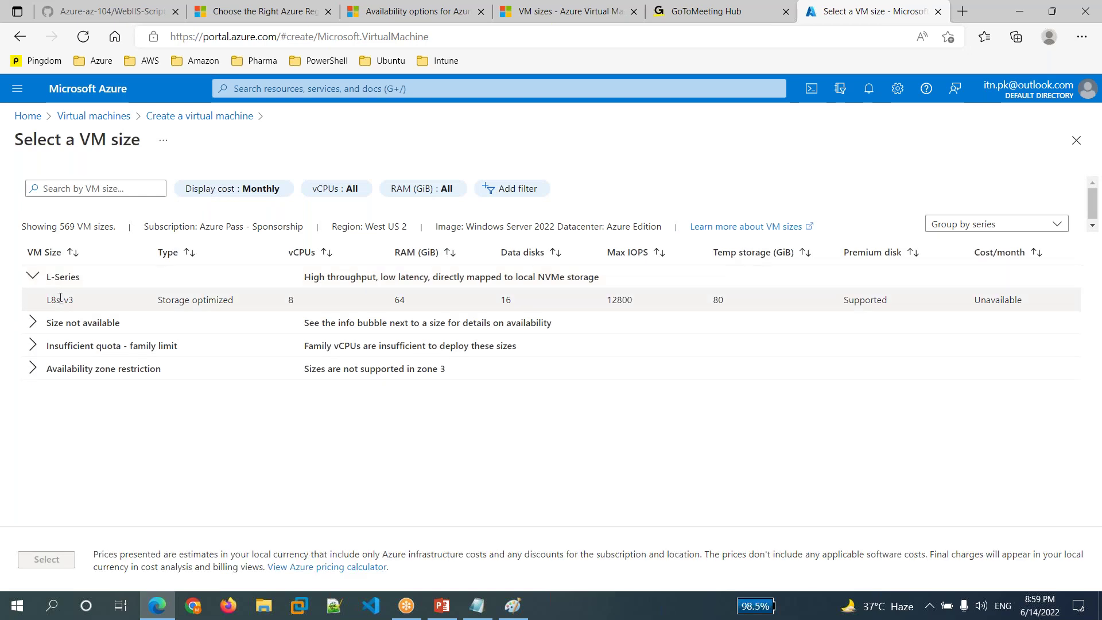
left_click(60, 299)
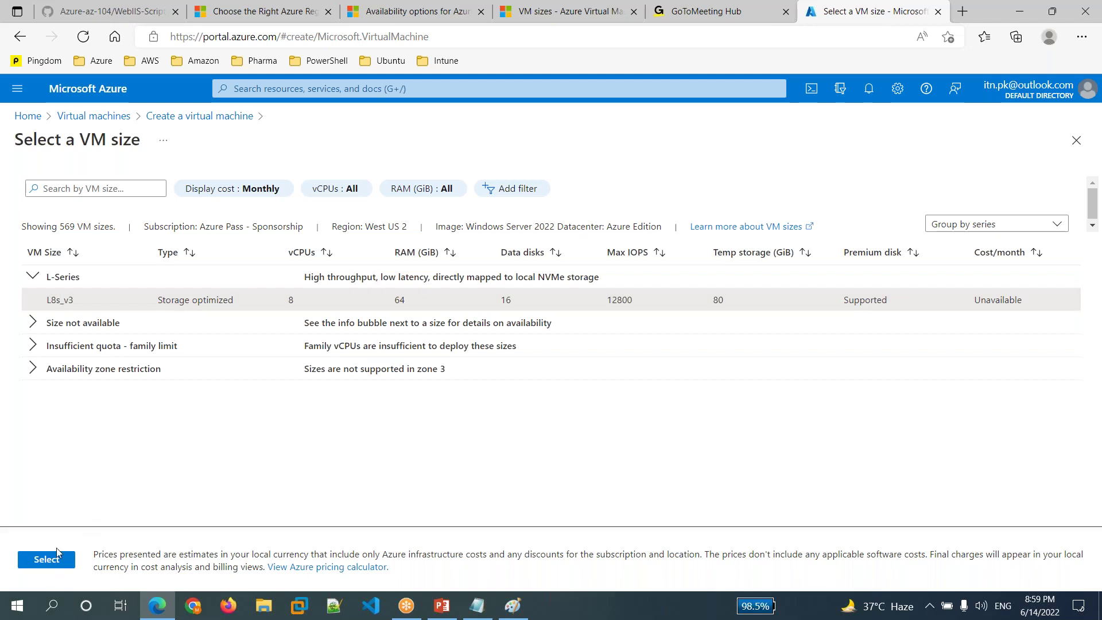
left_click(55, 562)
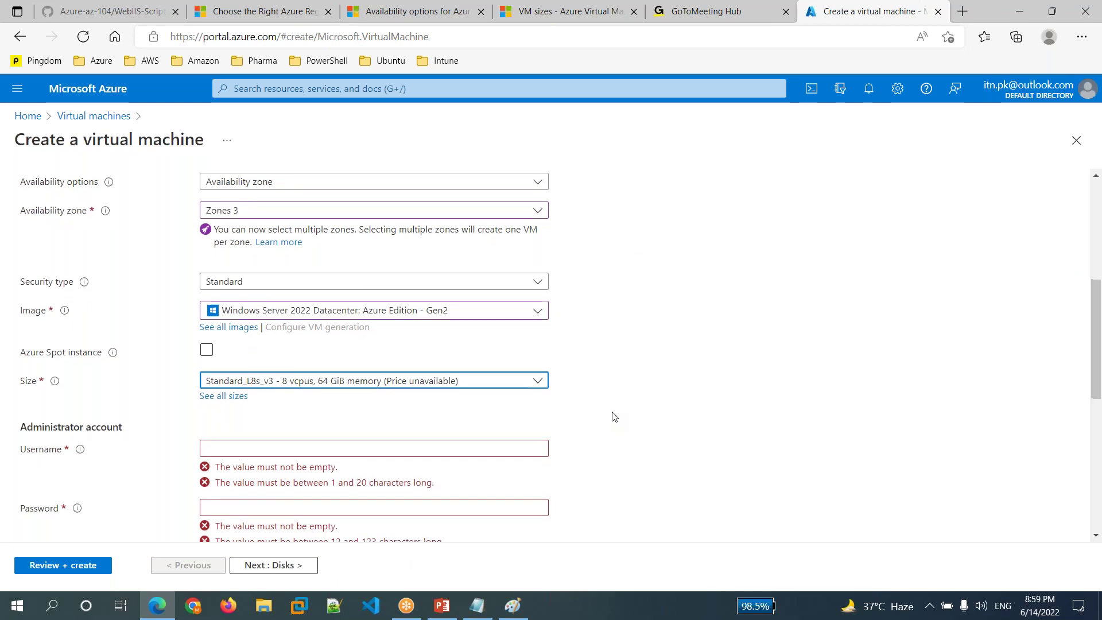
scroll(612, 417, "down", 3)
- Enter myadmin as the administrator username and highlight the 12-character password minimum
left_click(247, 302)
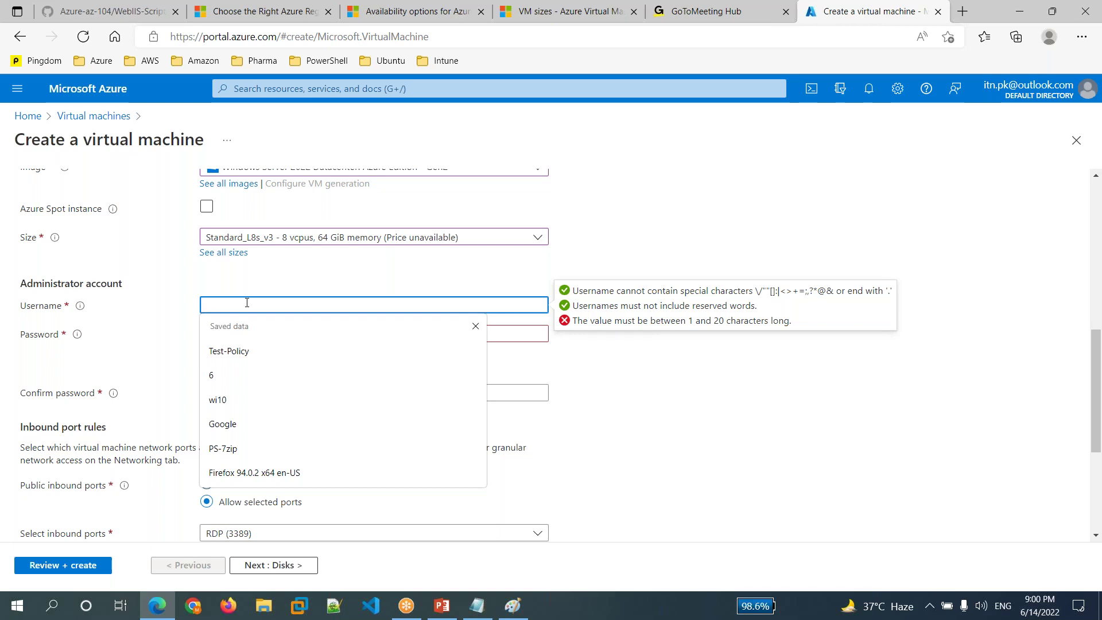
type("myadmin")
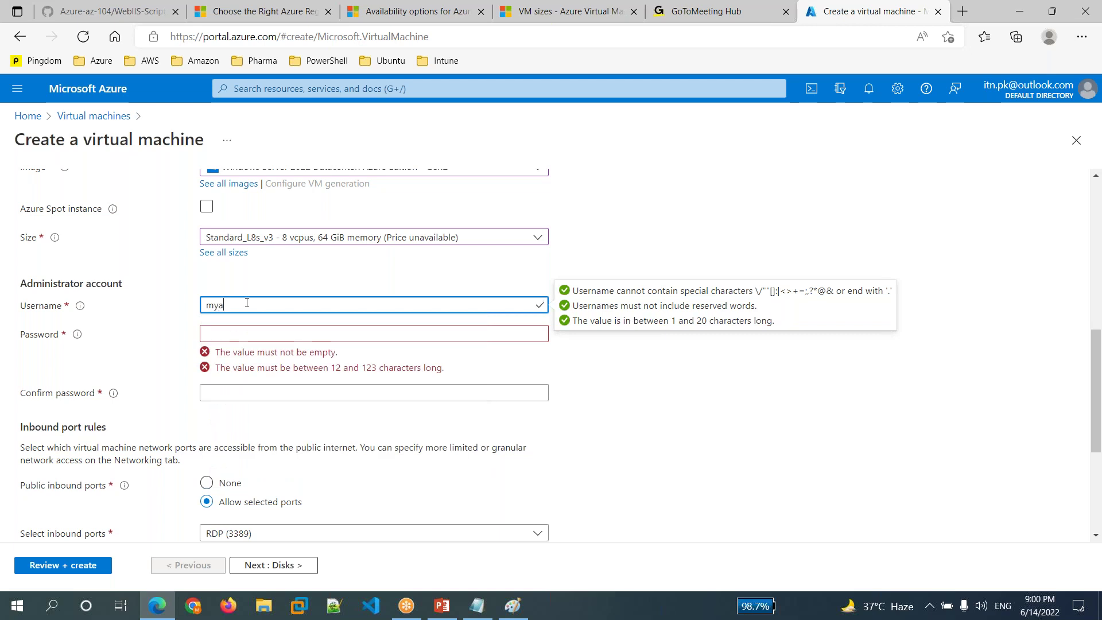
left_click(252, 330)
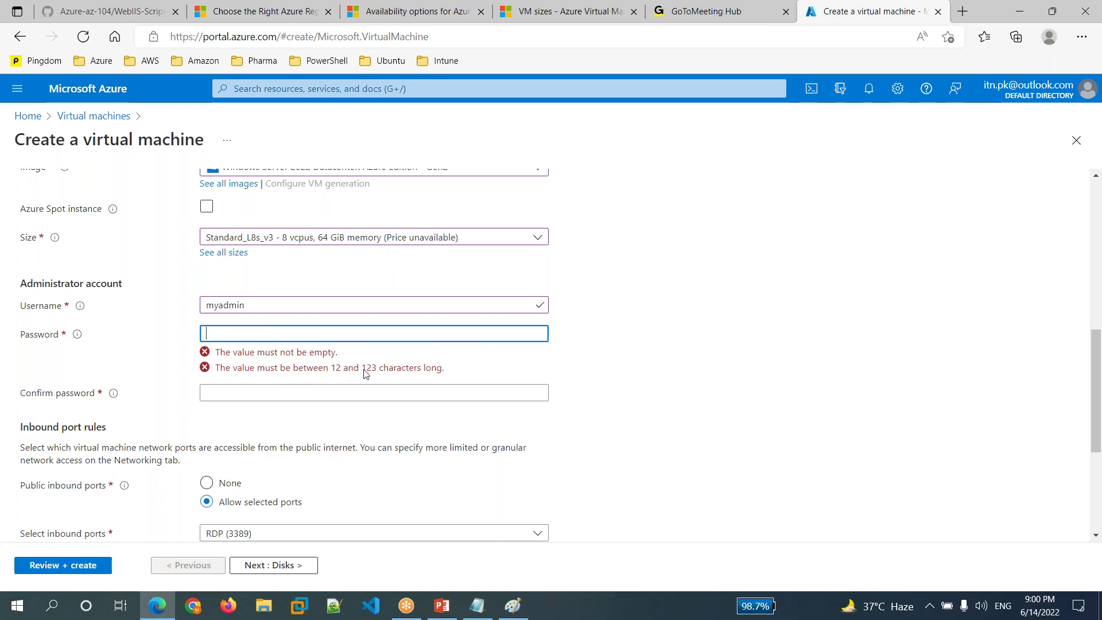
double_click(335, 373)
left_click_drag(346, 372, 344, 374)
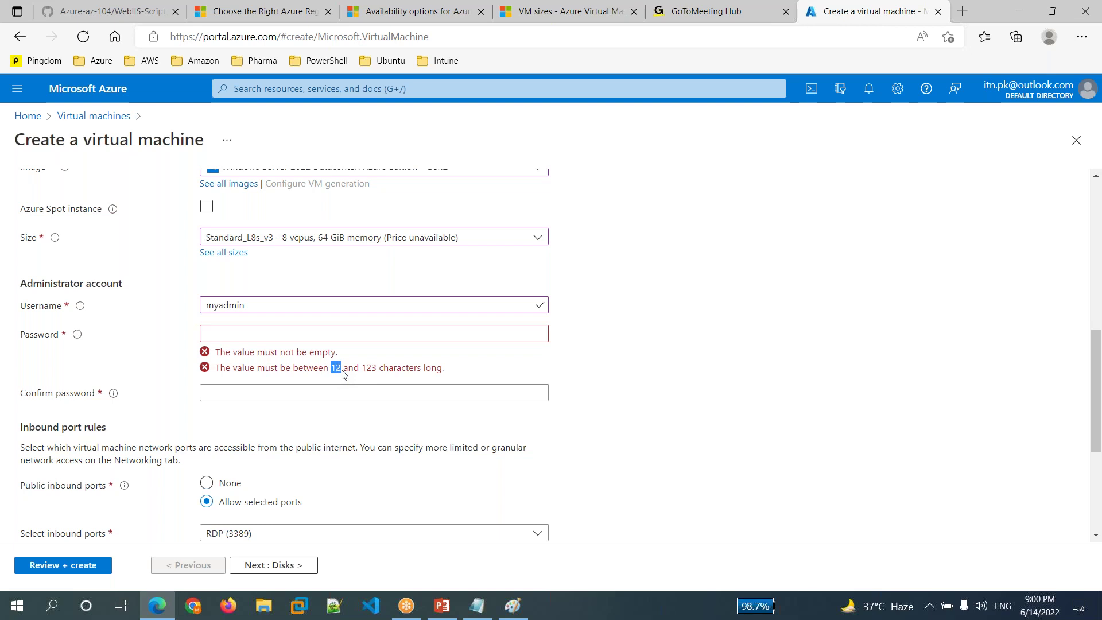
- Enter the administrator password and confirm it with the same value
left_click(333, 336)
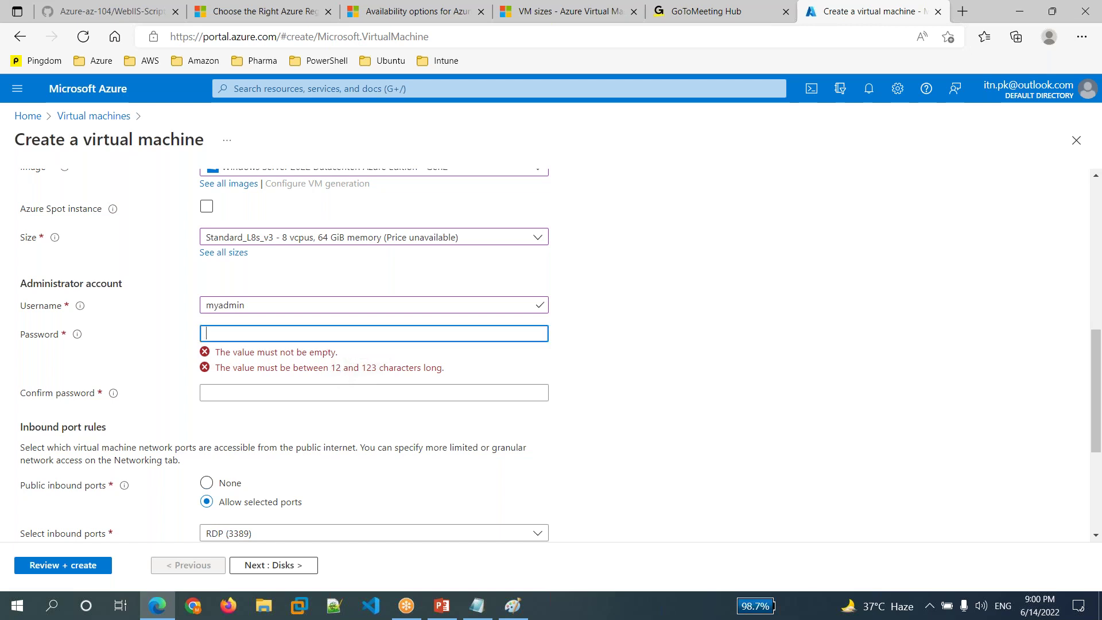
type("**************")
left_click(373, 363)
type("***")
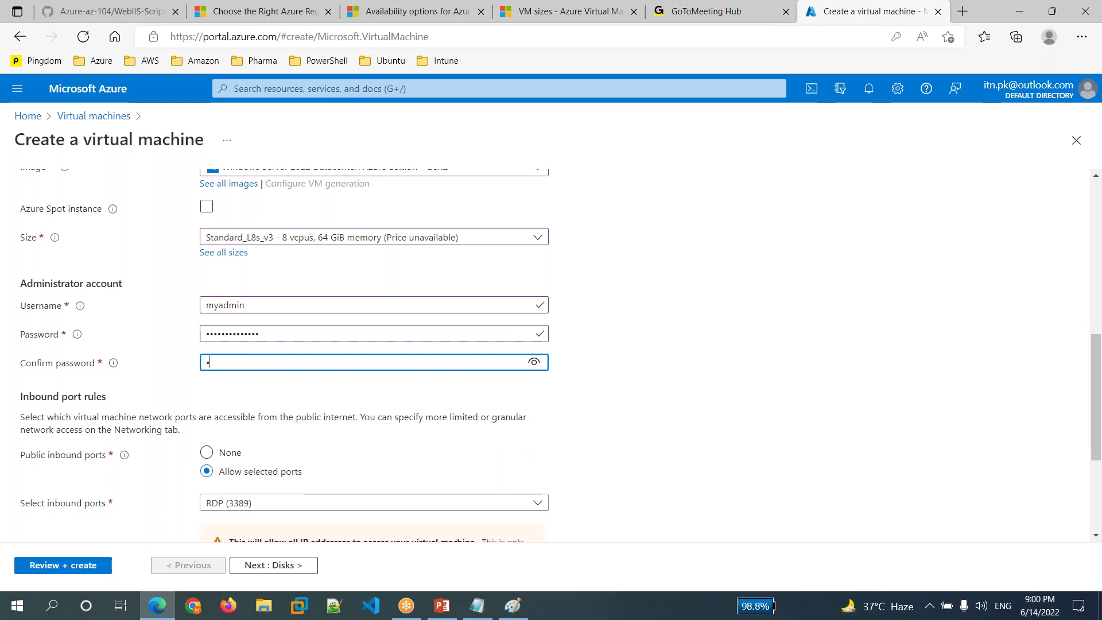
type("***********")
scroll(563, 417, "down", 2)
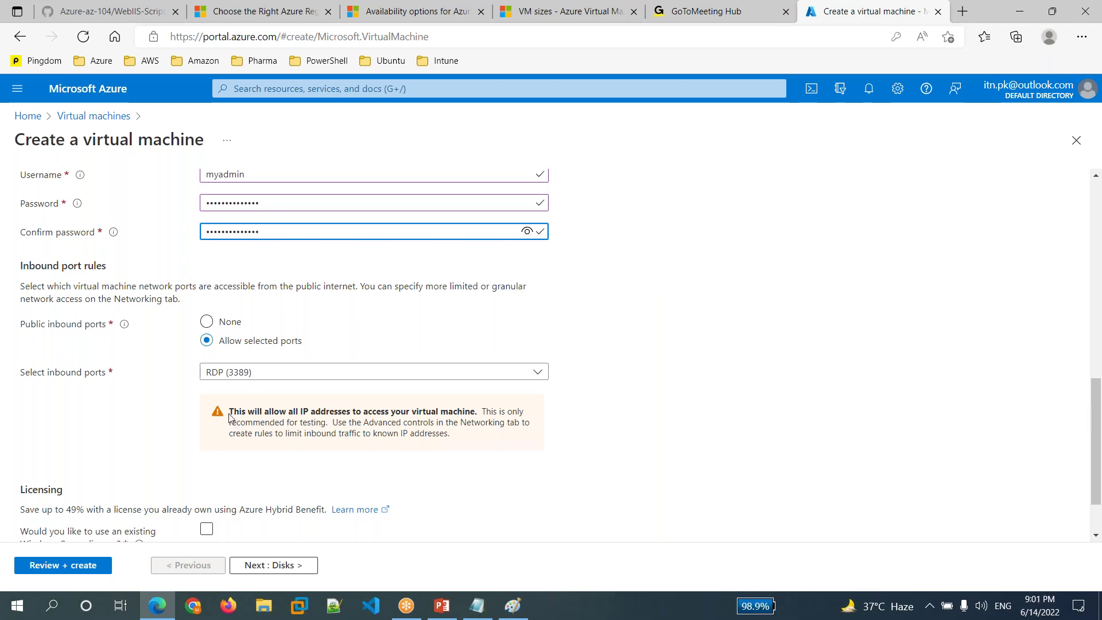
left_click(470, 432)
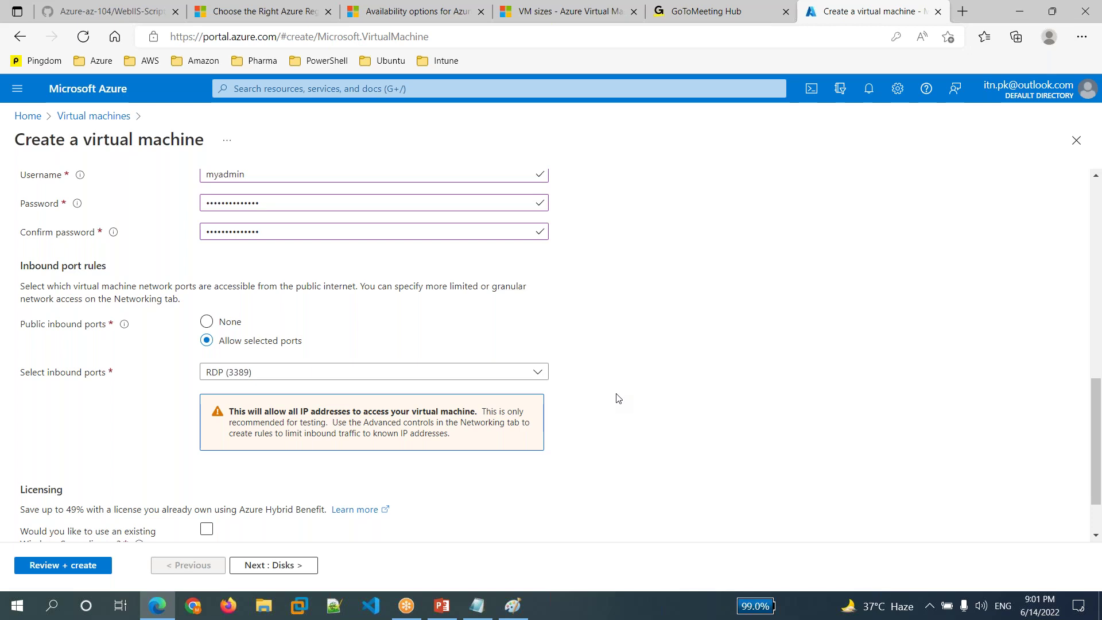
- Enable the existing Windows Server license (Azure Hybrid Benefit), confirm eligibility, and continue to Disks
scroll(615, 398, "down", 1)
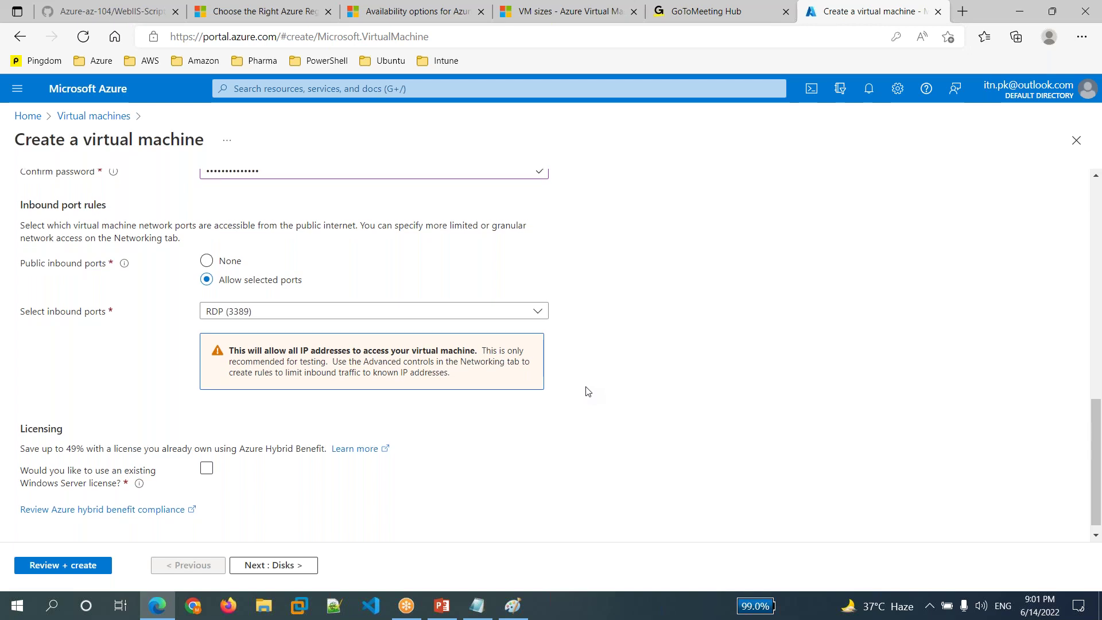
scroll(586, 389, "down", 1)
left_click(249, 463)
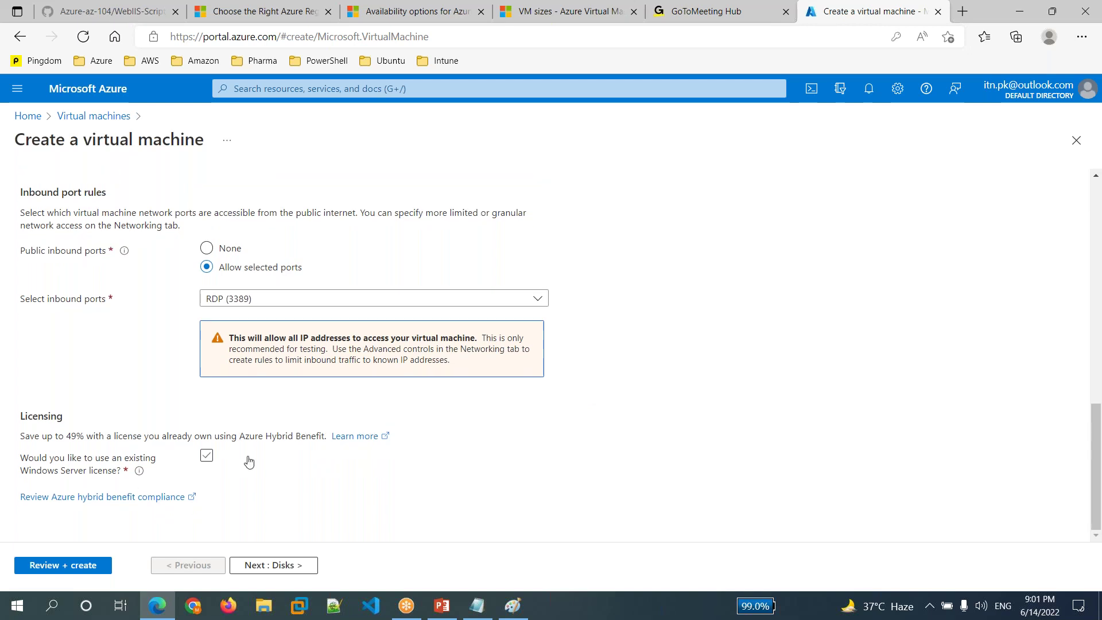
left_click(207, 457)
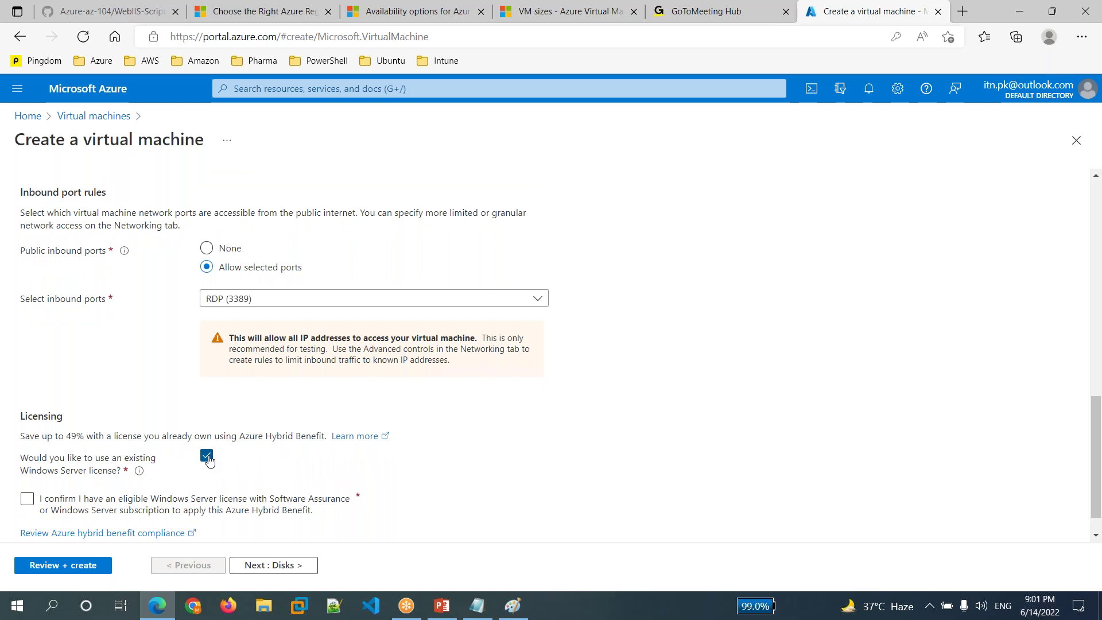
left_click(208, 458)
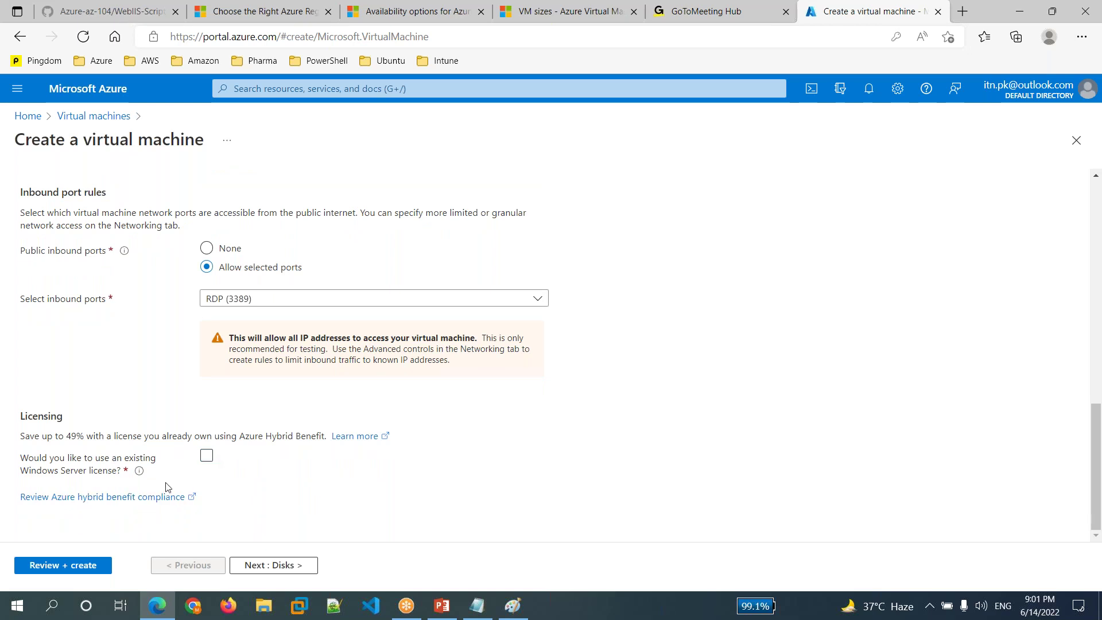
left_click(207, 457)
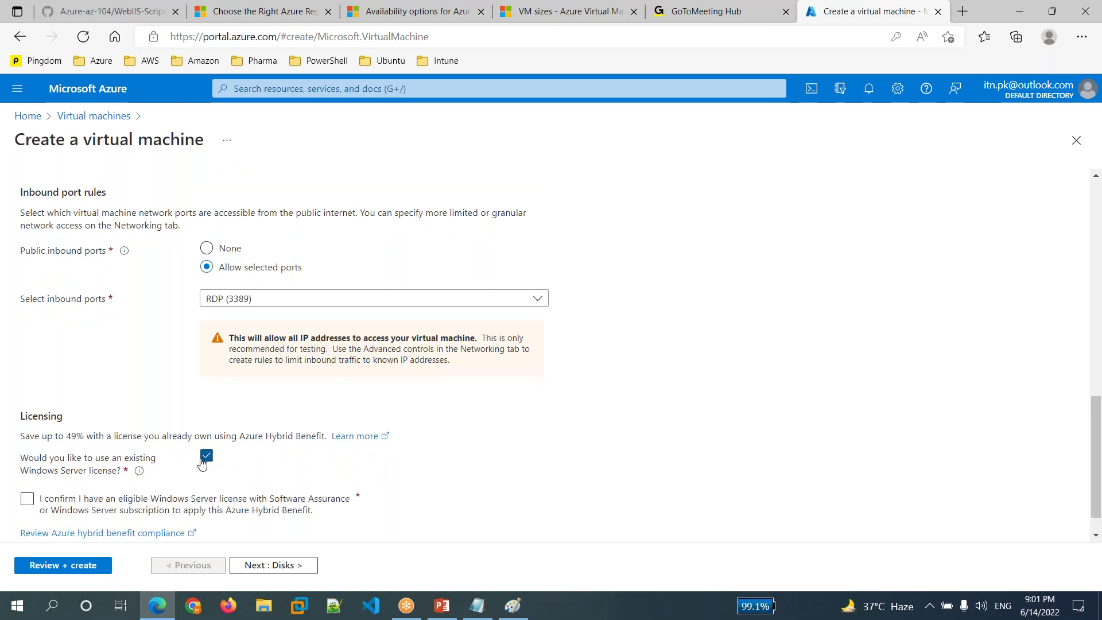
left_click(27, 499)
left_click(287, 566)
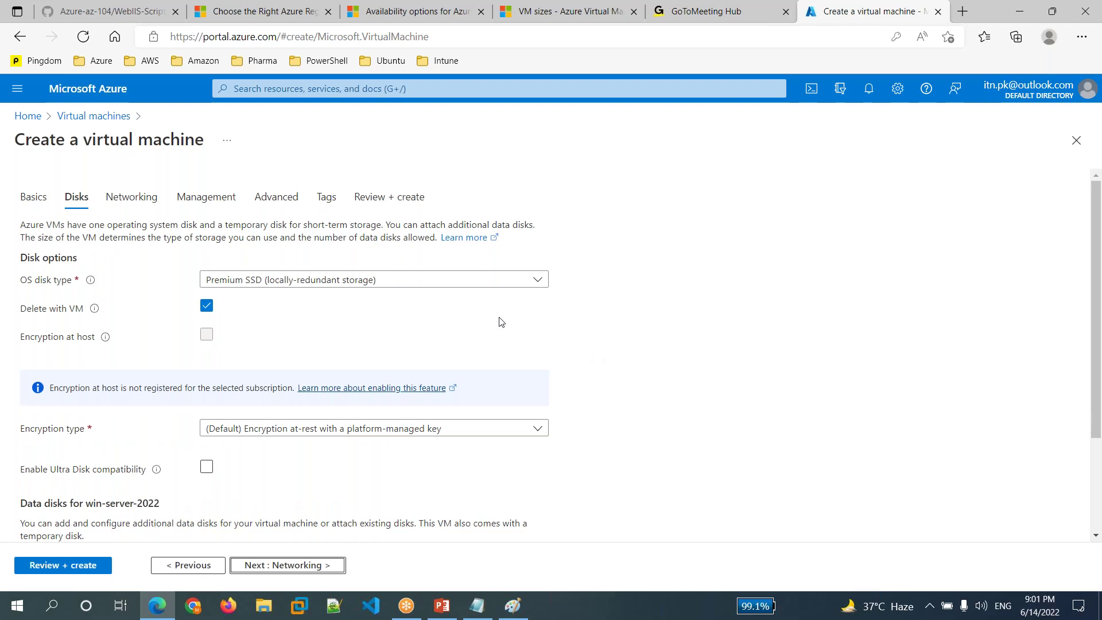
- Leave the OS disk type as Premium SSD and continue to Networking
left_click(537, 281)
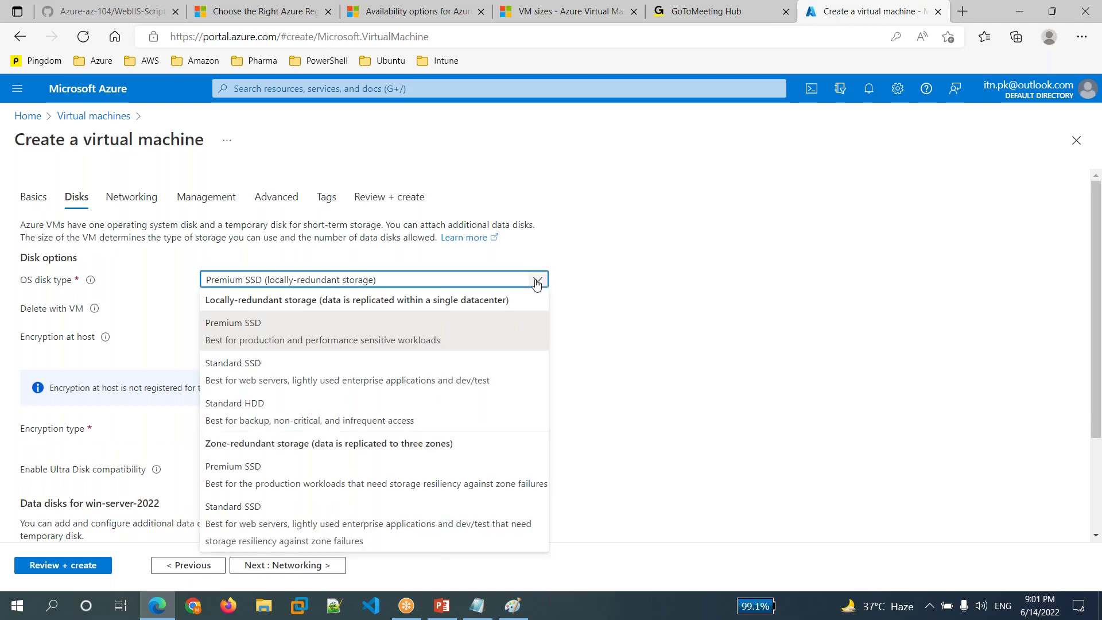
left_click(632, 336)
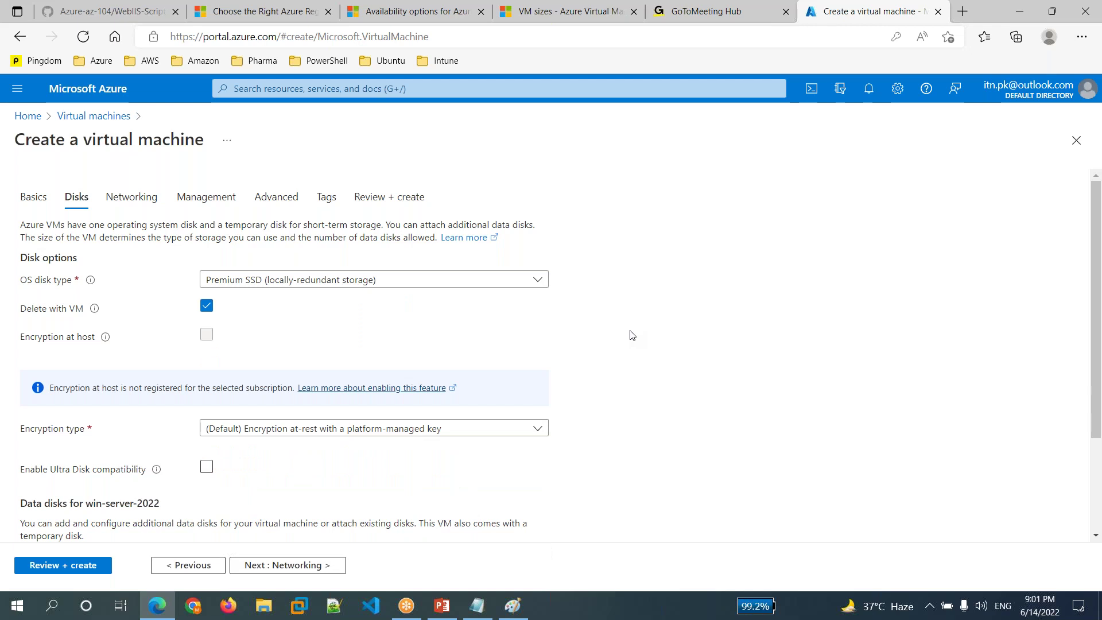
scroll(632, 335, "down", 3)
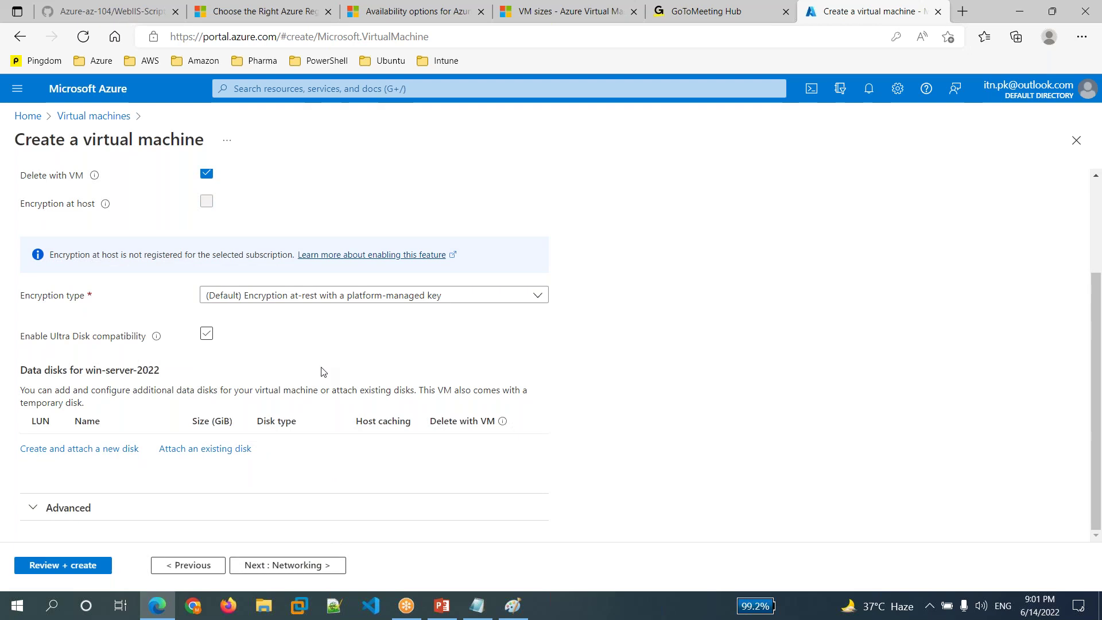
left_click(318, 567)
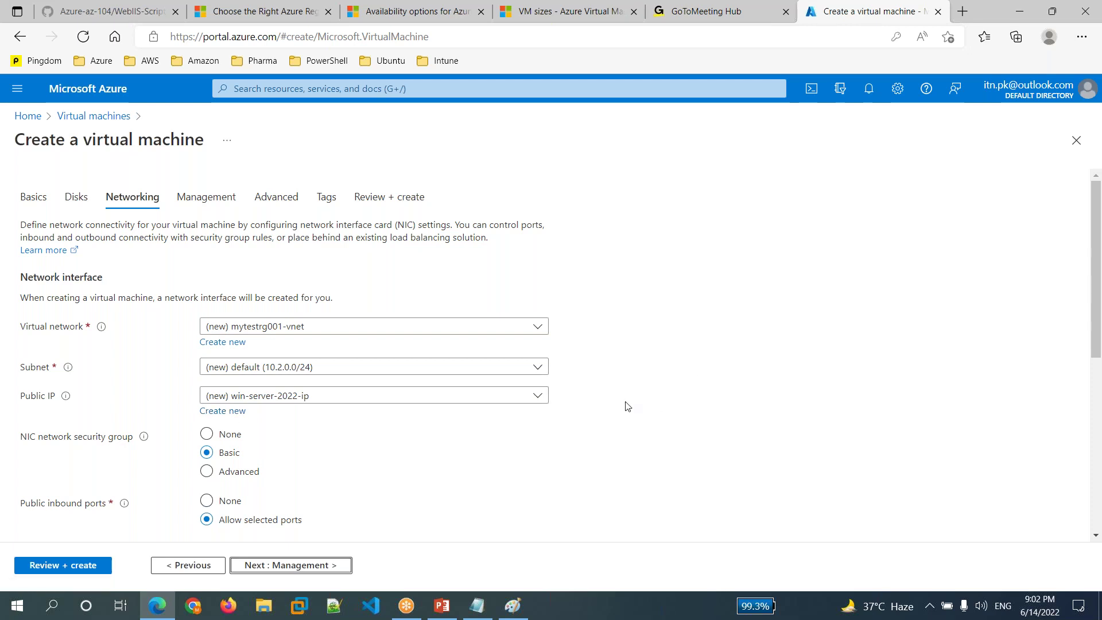
- Review the default networking with inbound RDP port 3389 and proceed to Management
scroll(628, 406, "down", 1)
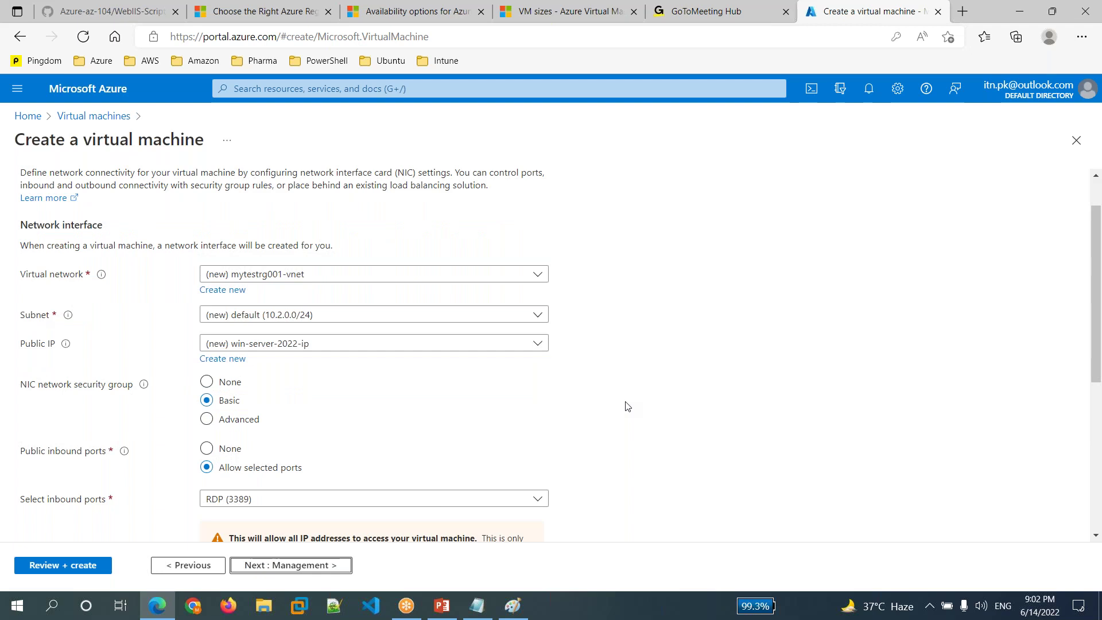
scroll(628, 407, "down", 4)
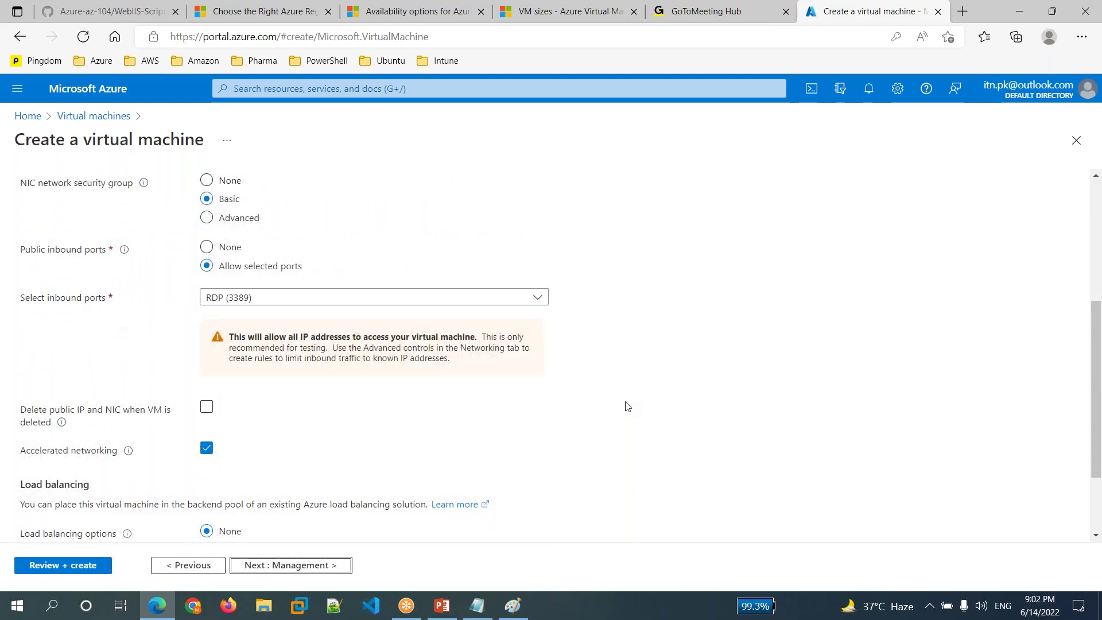
scroll(628, 407, "up", 1)
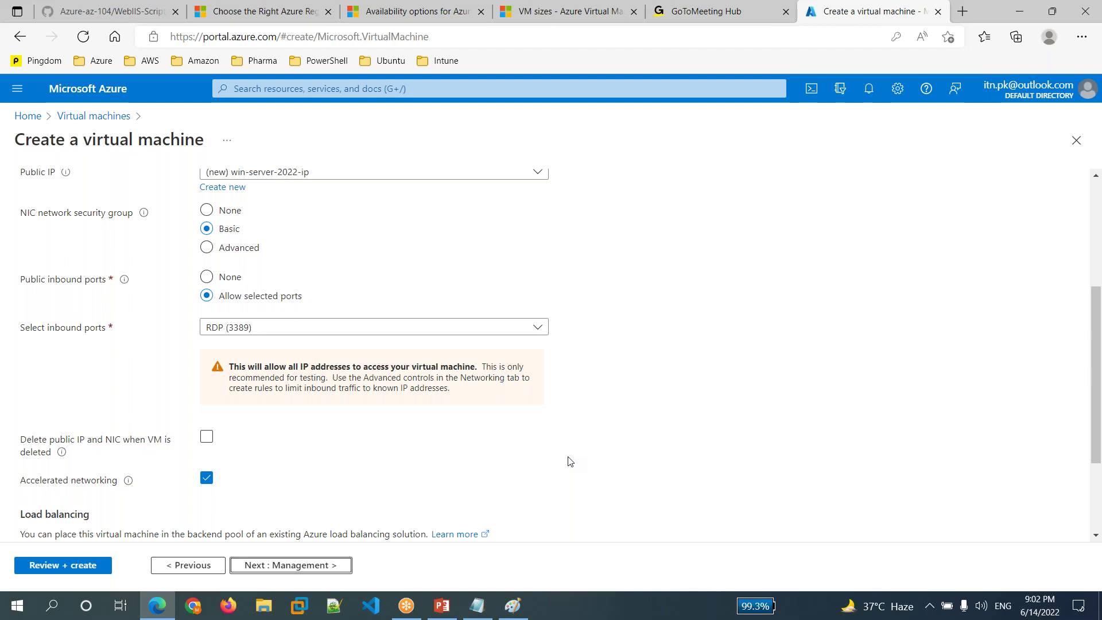
scroll(570, 461, "down", 2)
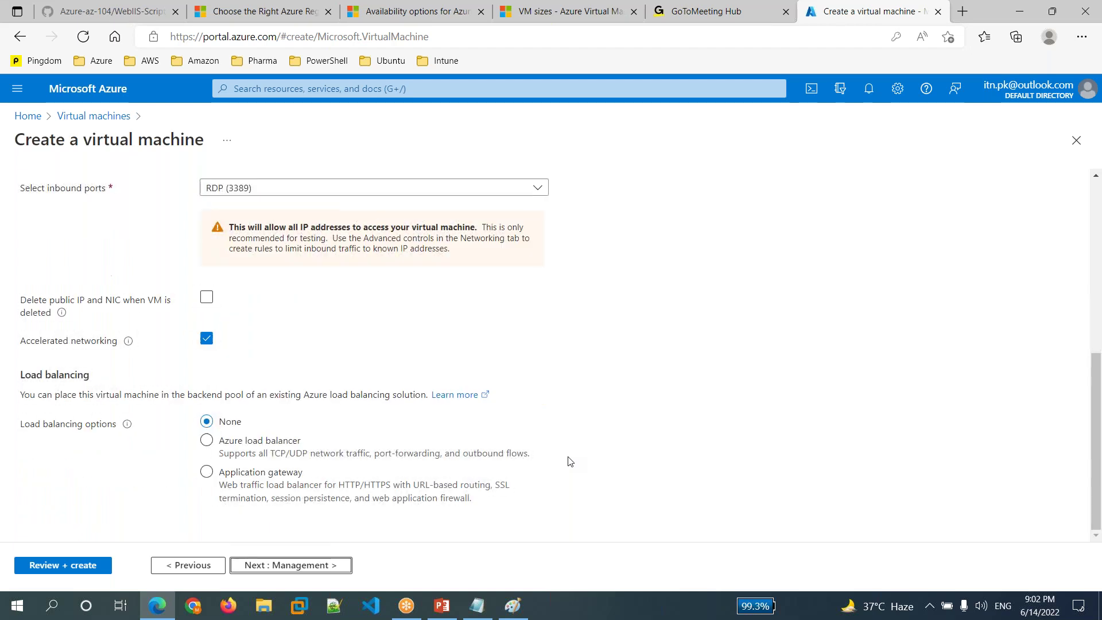
left_click(300, 568)
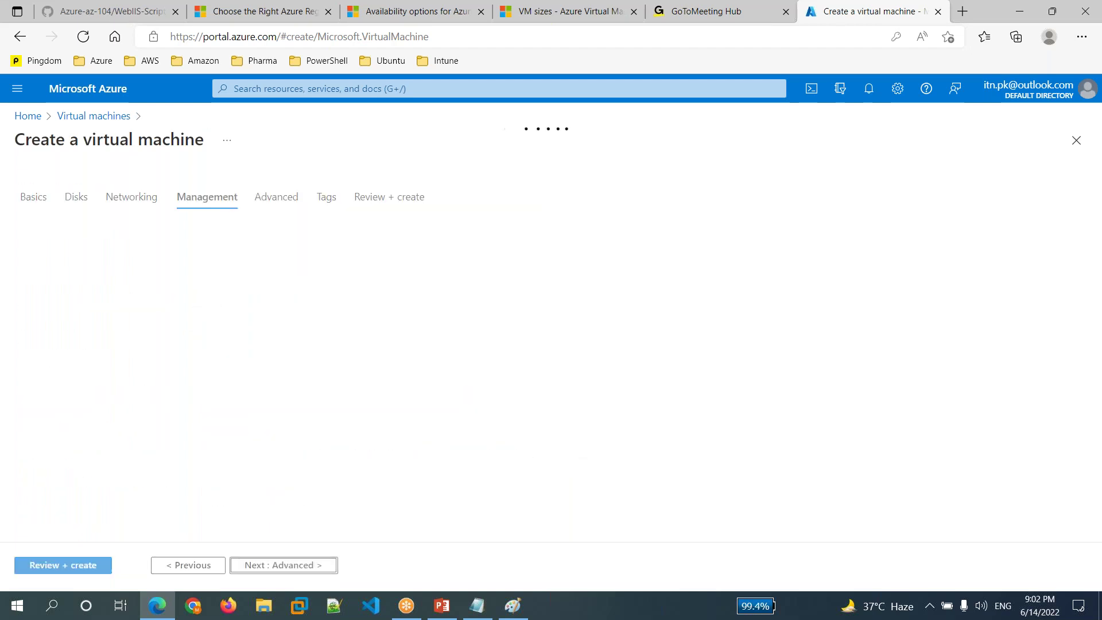
- Pass through the Management and Advanced tabs unchanged, leaving Custom data empty, to Tags
scroll(440, 468, "down", 1)
scroll(436, 458, "down", 4)
left_click(296, 567)
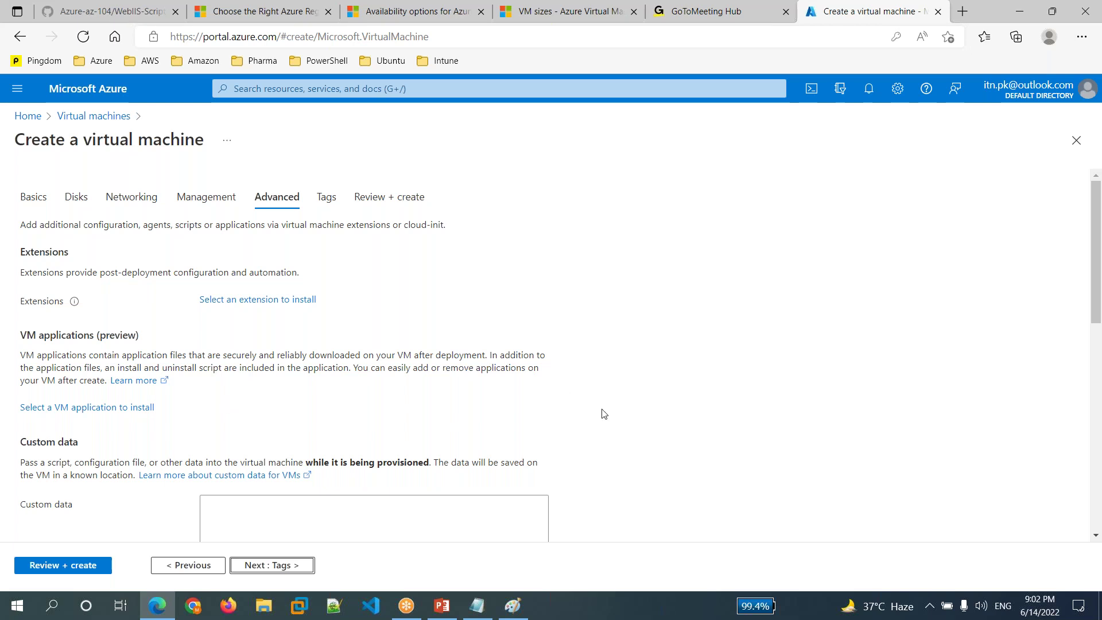
scroll(603, 413, "down", 2)
left_click(214, 383)
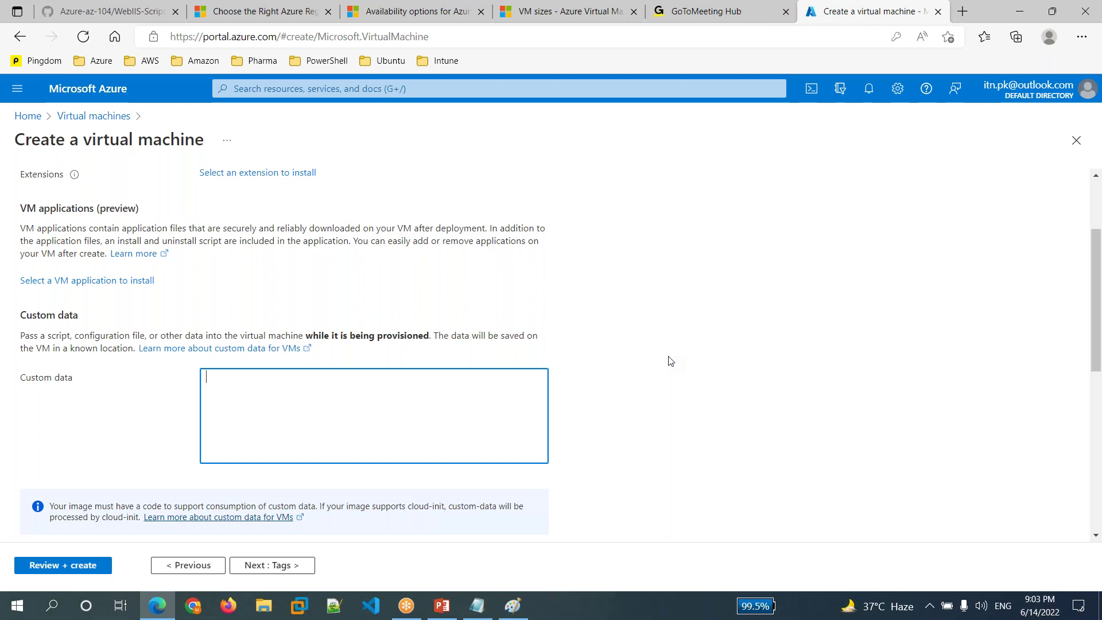
left_click(283, 568)
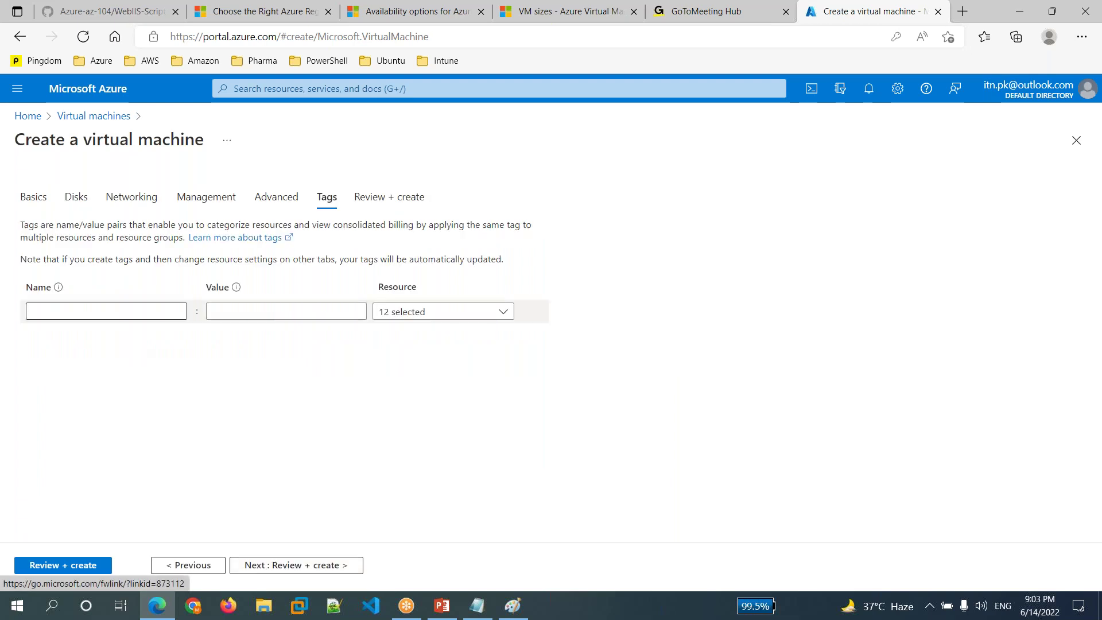
- Add the tag Name = web-app-server and proceed to Review + create
left_click(106, 311)
type("Name")
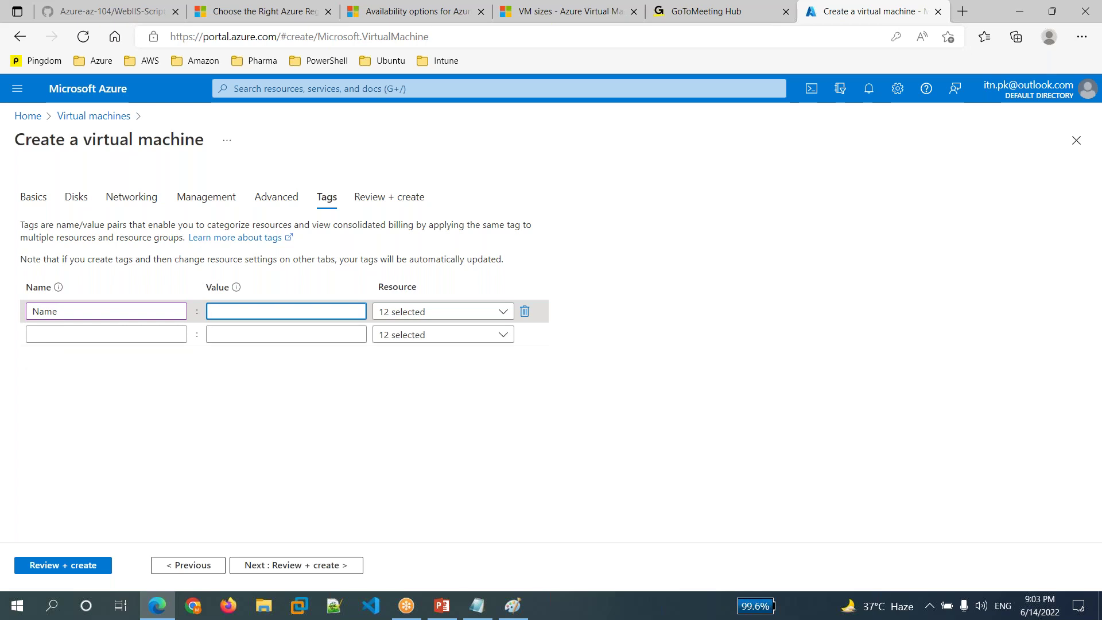
type("Server-2022")
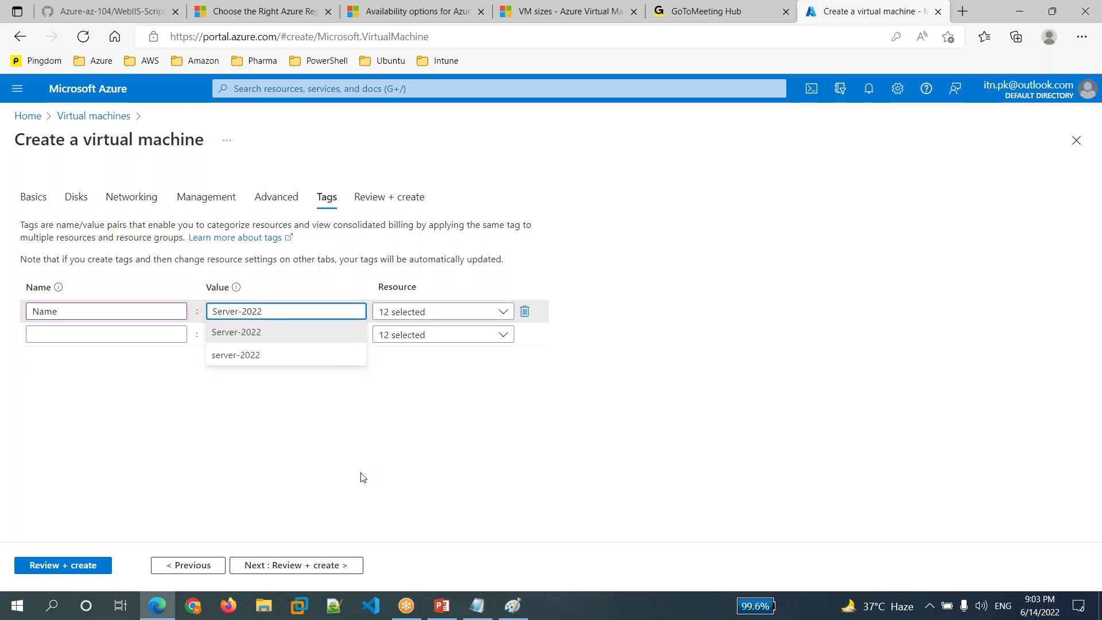
left_click(323, 310)
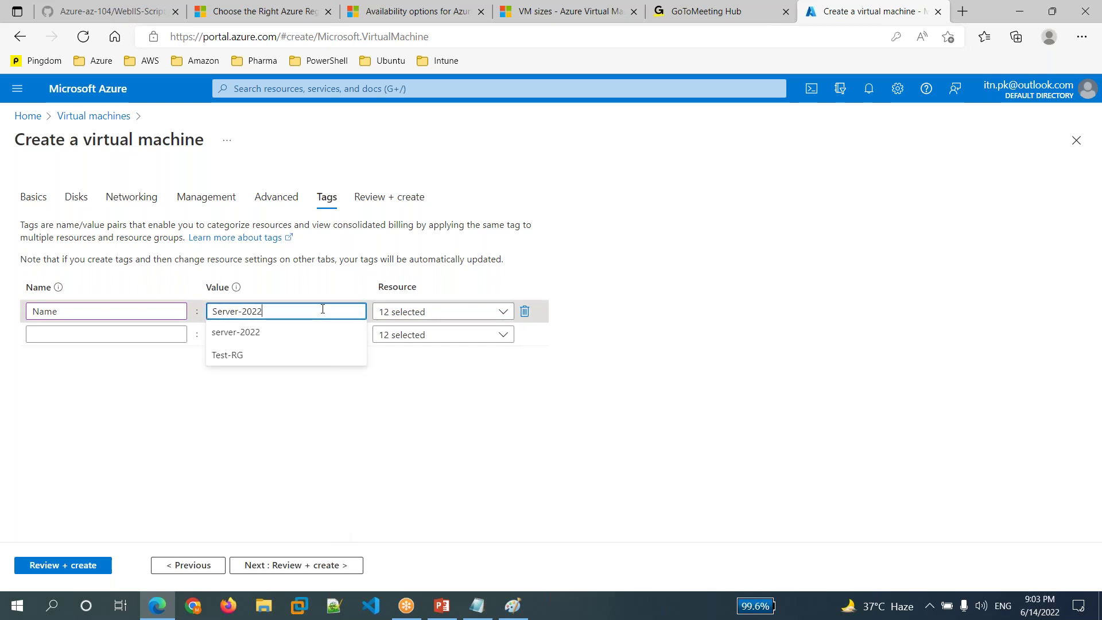
key("BackSpace")
key("BackSpace")
key("BackSpace")
key("BackSpace")
key("BackSpace")
key("BackSpace")
key("BackSpace")
key("BackSpace")
key("BackSpace")
key("BackSpace")
key("BackSpace")
type("web-")
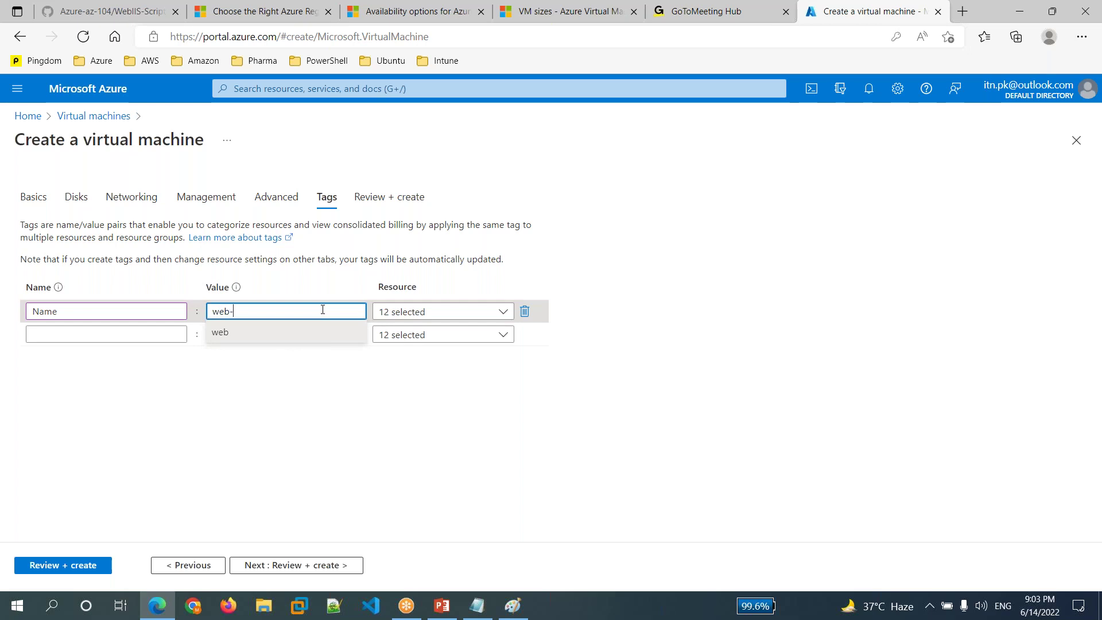
type("aapp-server")
left_click(433, 448)
left_click(321, 572)
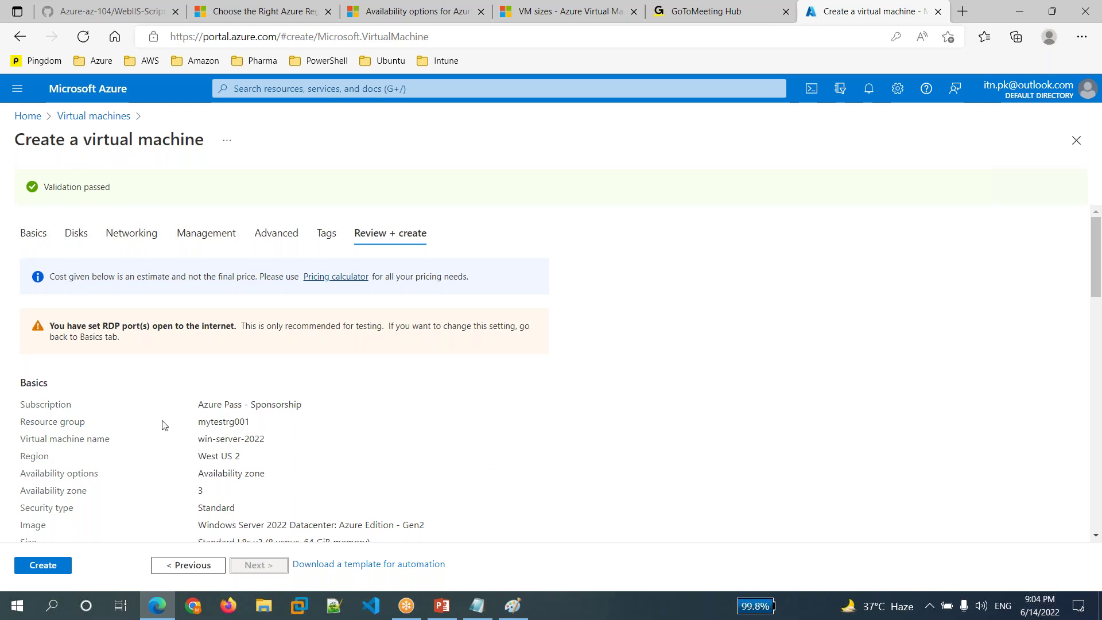
- Look over the win-server-2022 summary with validation passed and create the VM
scroll(364, 411, "down", 4)
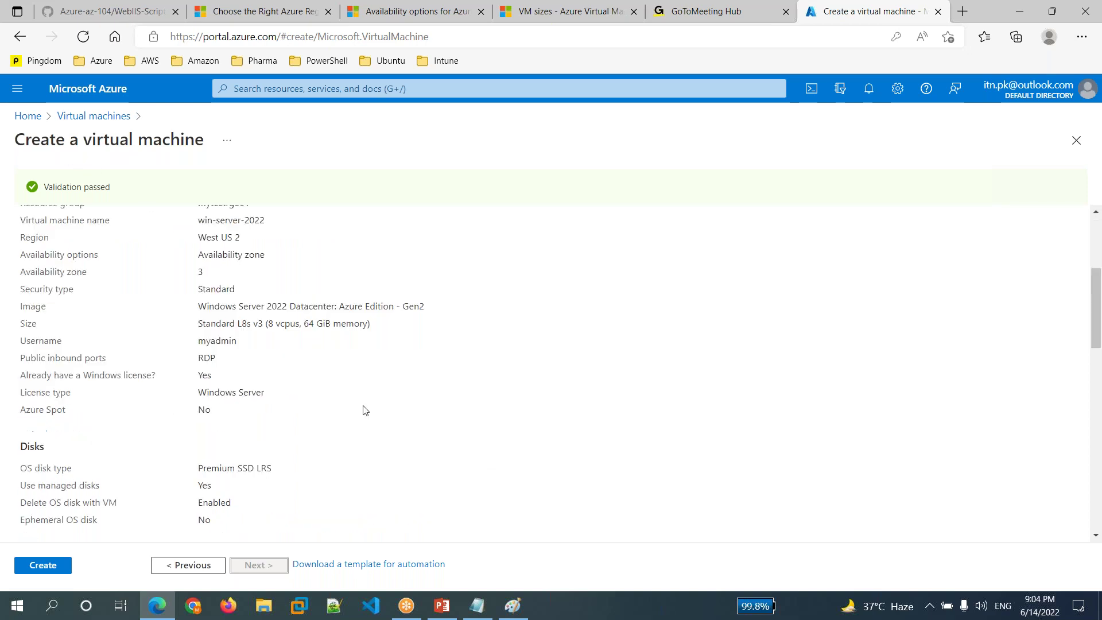
scroll(364, 411, "down", 12)
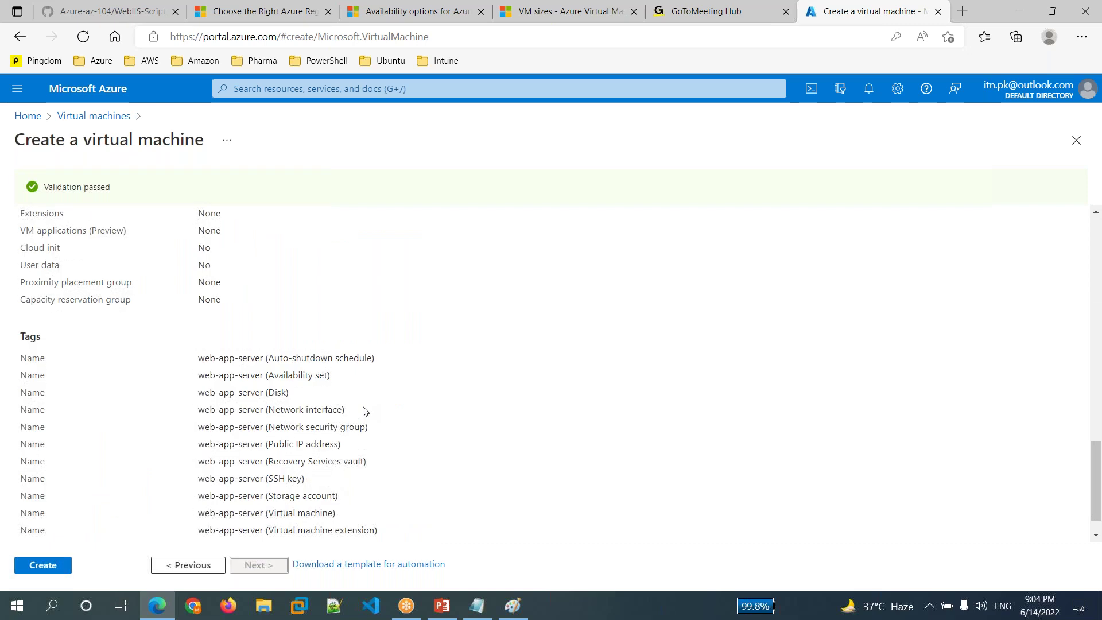
scroll(364, 411, "up", 8)
scroll(363, 411, "up", 7)
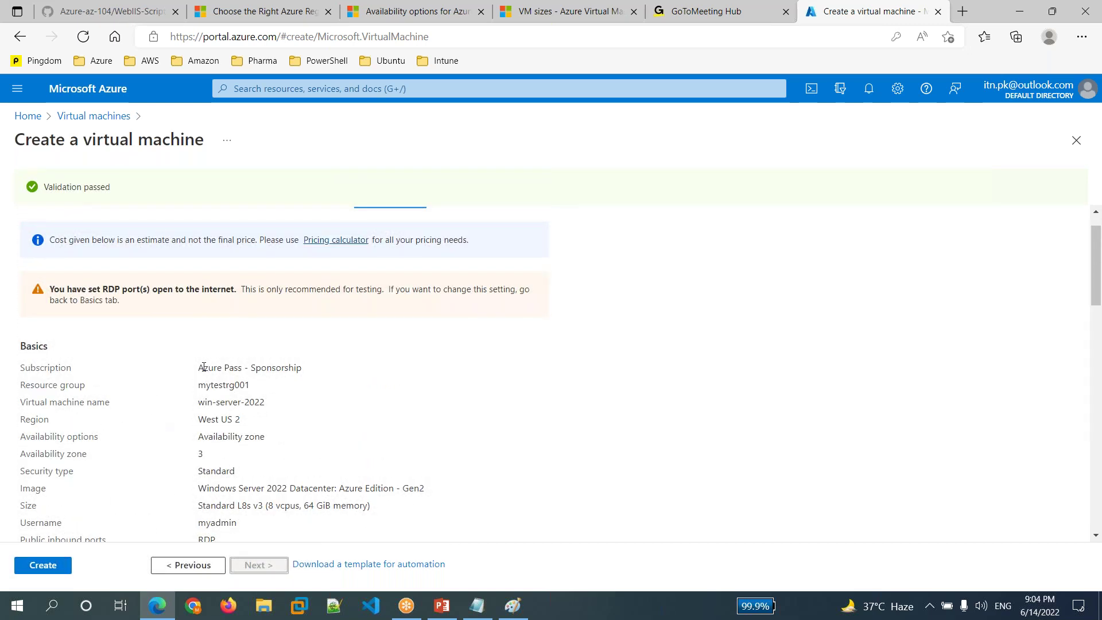
scroll(191, 390, "down", 5)
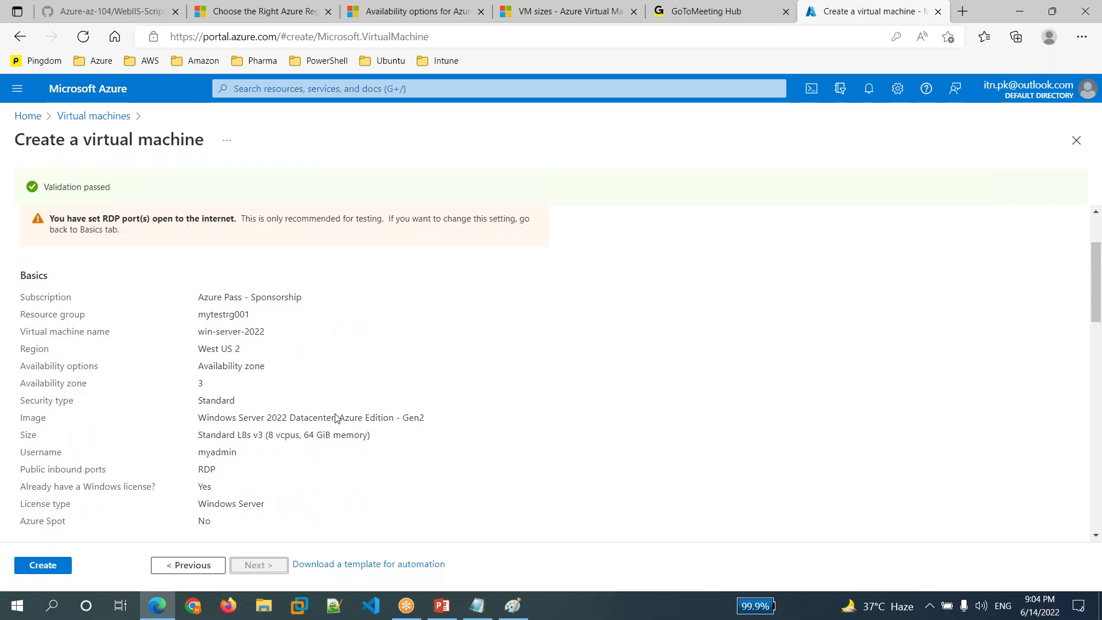
scroll(551, 373, "down", 10)
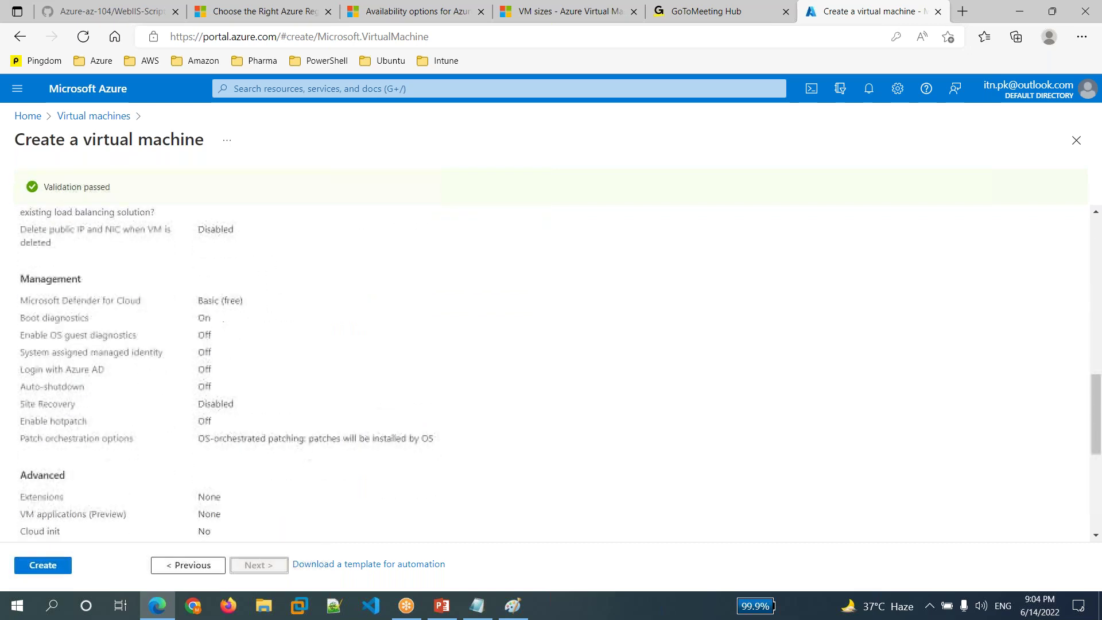
scroll(551, 374, "down", 2)
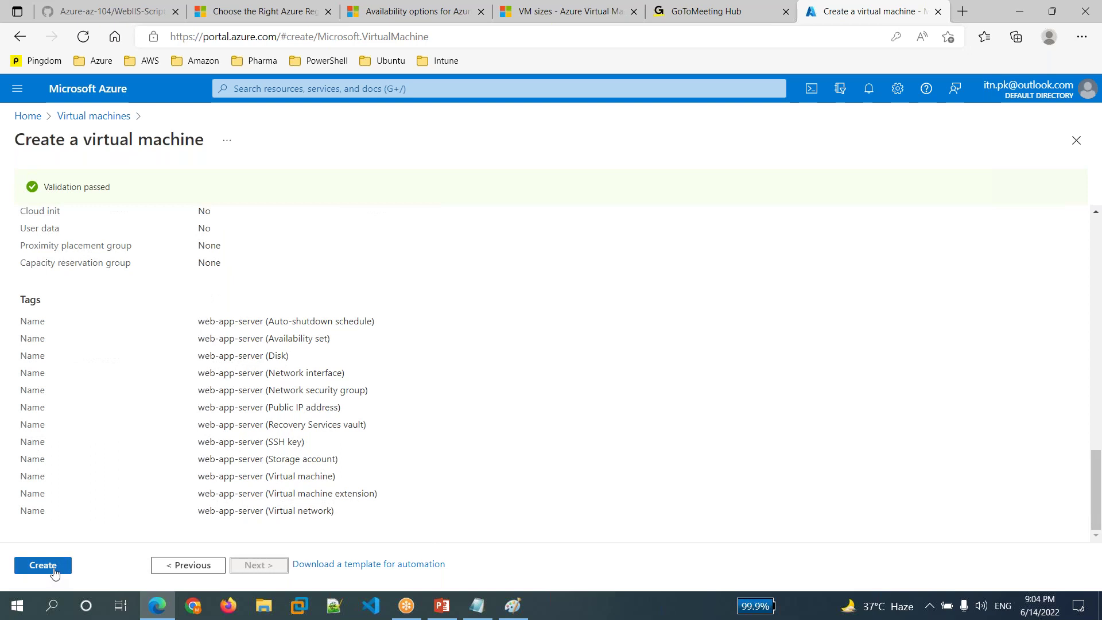
left_click(54, 570)
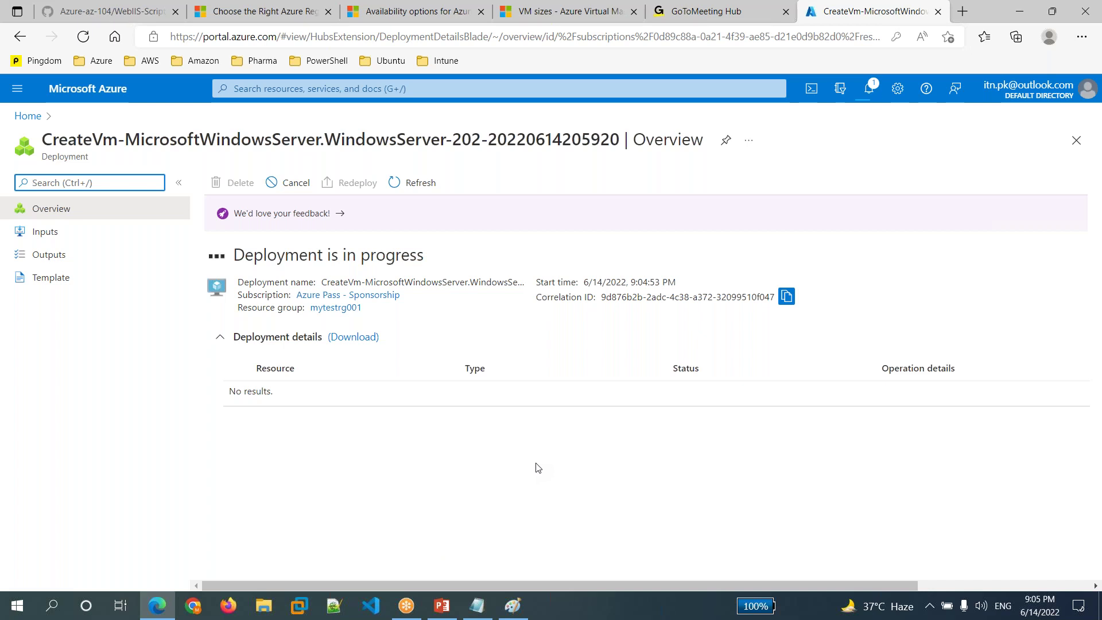
- Check the notifications panel for the win-server-2022 deployment progress
left_click(871, 89)
left_click(871, 90)
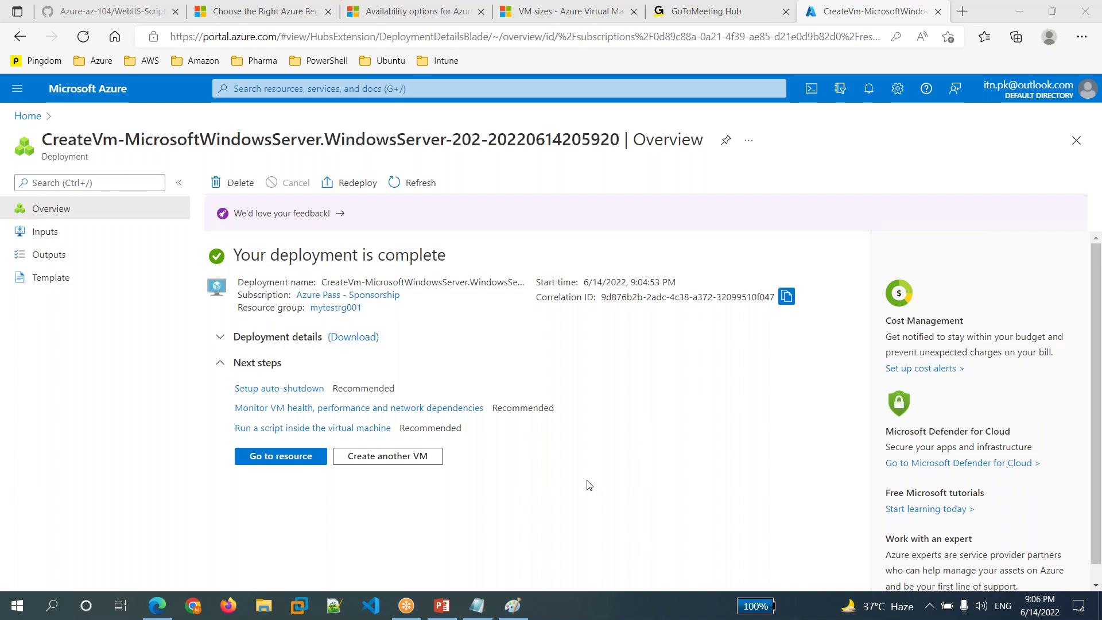
left_click(868, 88)
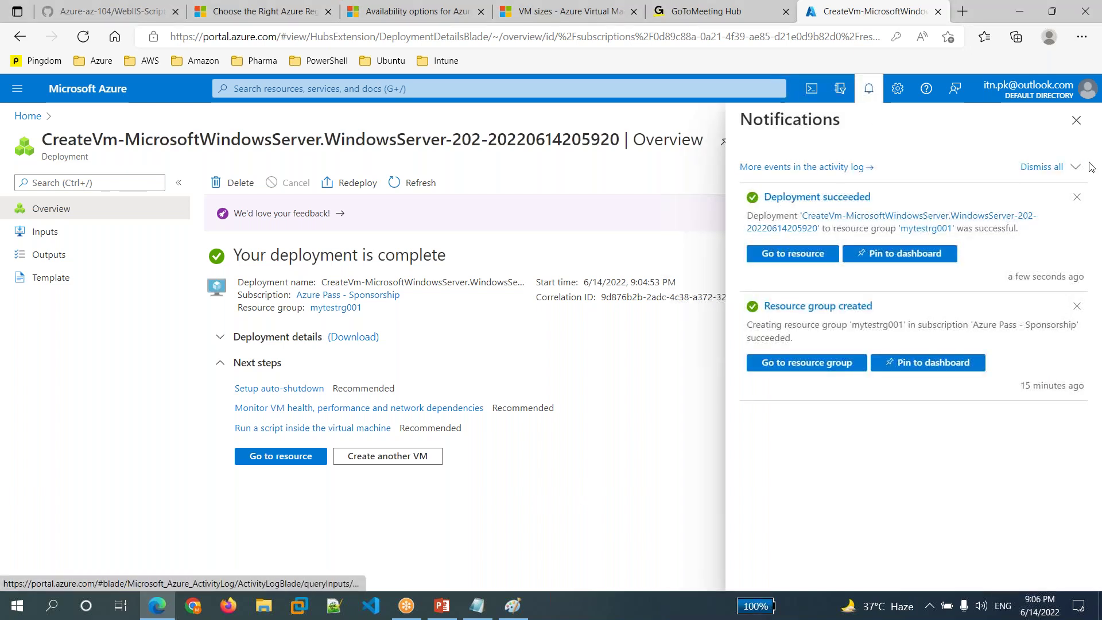
left_click(1077, 120)
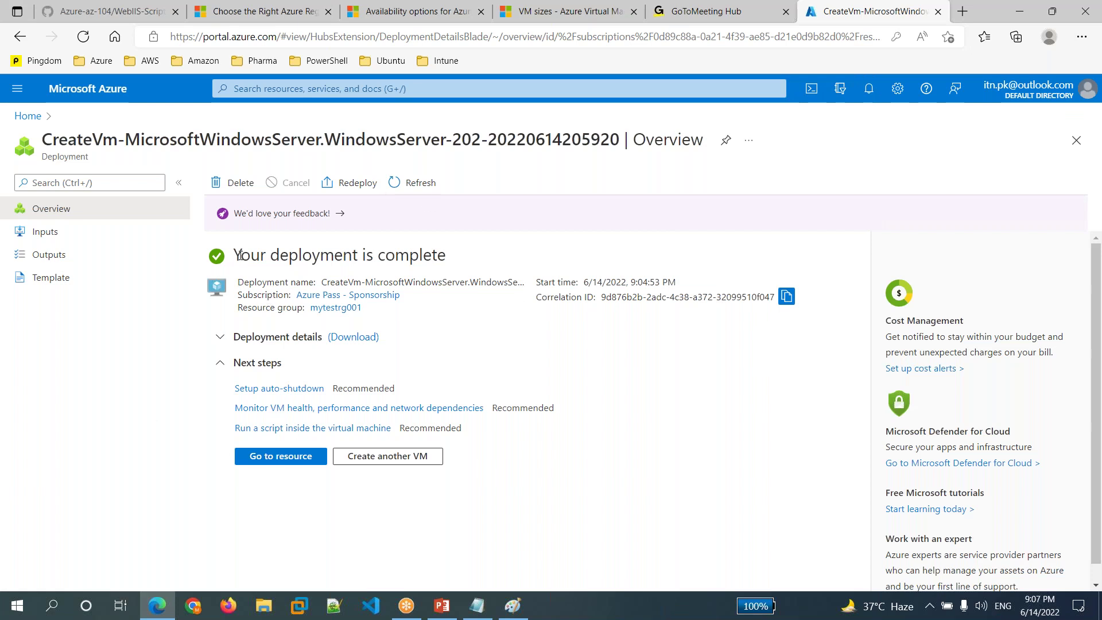
left_click_drag(252, 255, 494, 256)
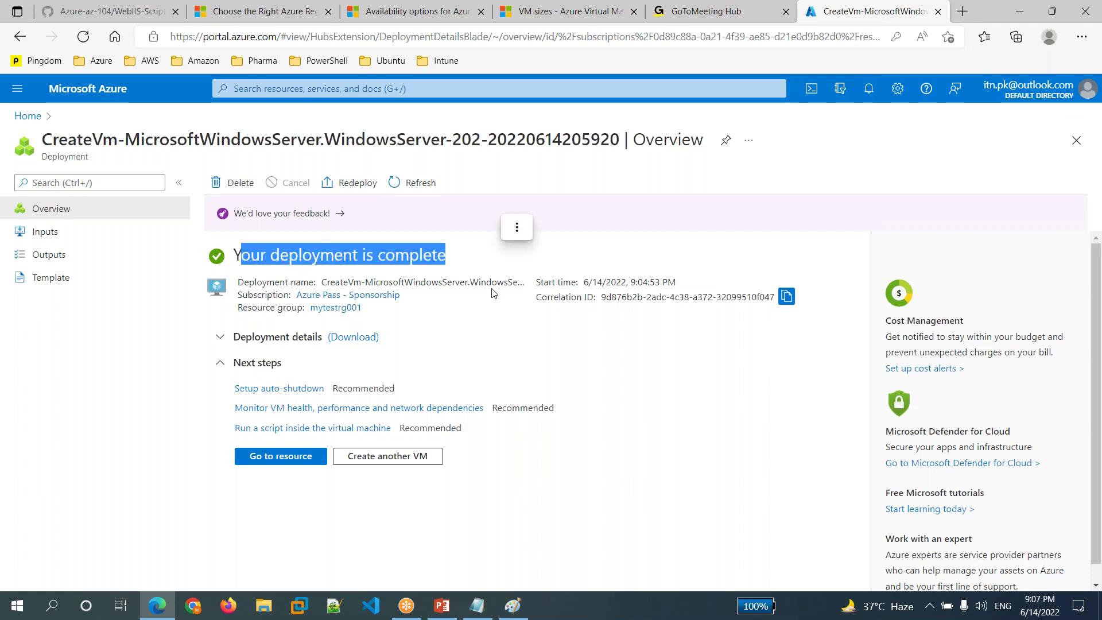
left_click(465, 321)
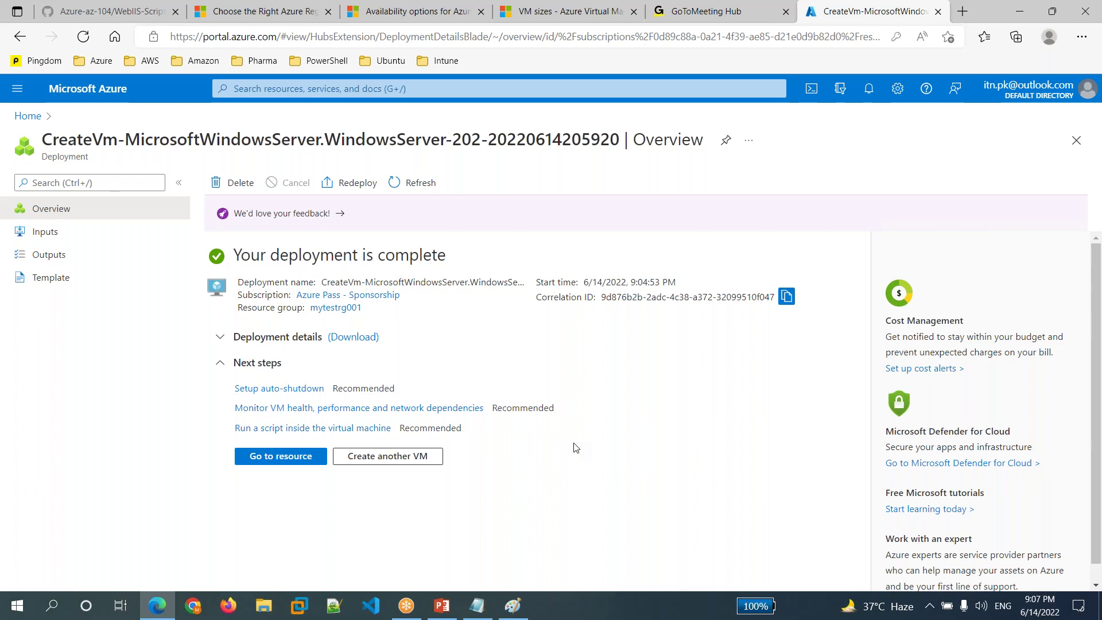
- Go to the win-server-2022 resource and open its Connect dropdown
left_click(285, 463)
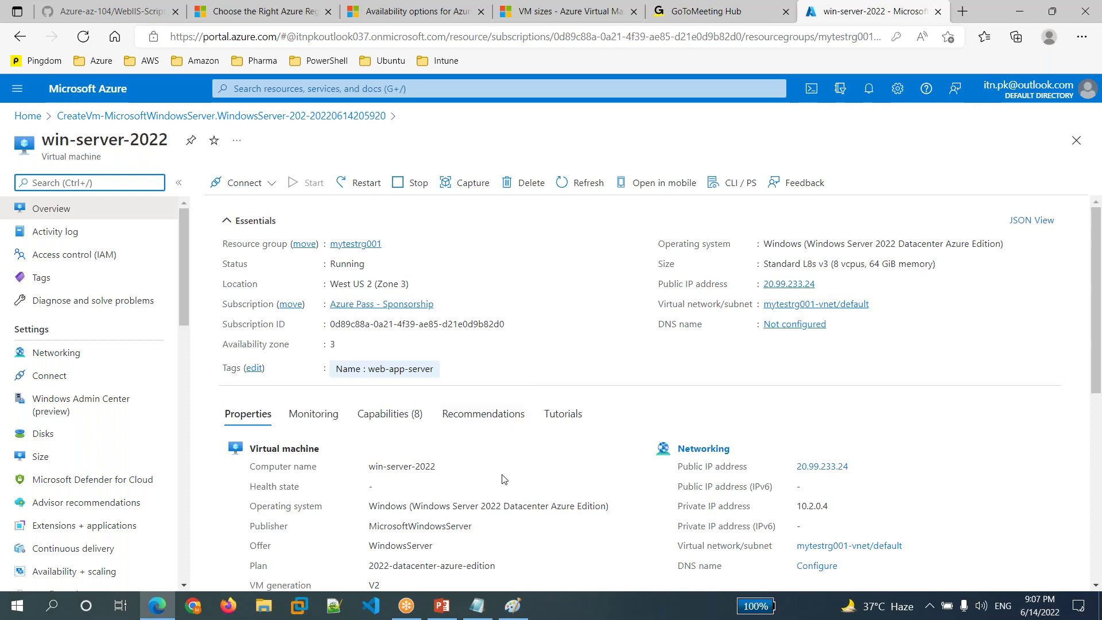
left_click(273, 184)
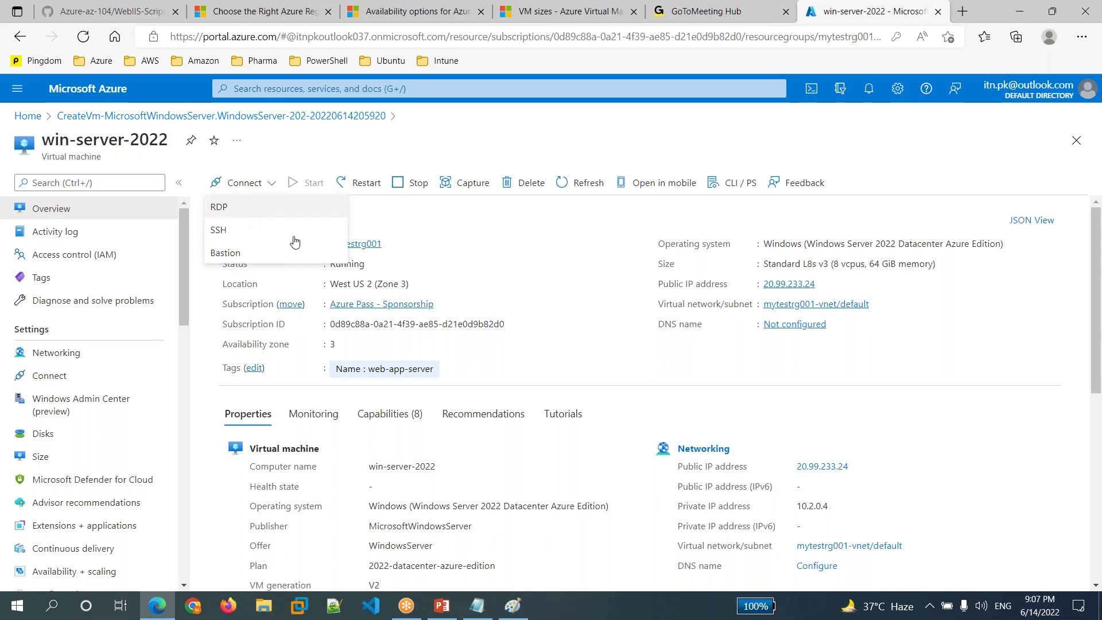
- Show RDP details for 20.99.233.24 port 3389 and launch Remote Desktop Connection with mstsc
left_click(236, 215)
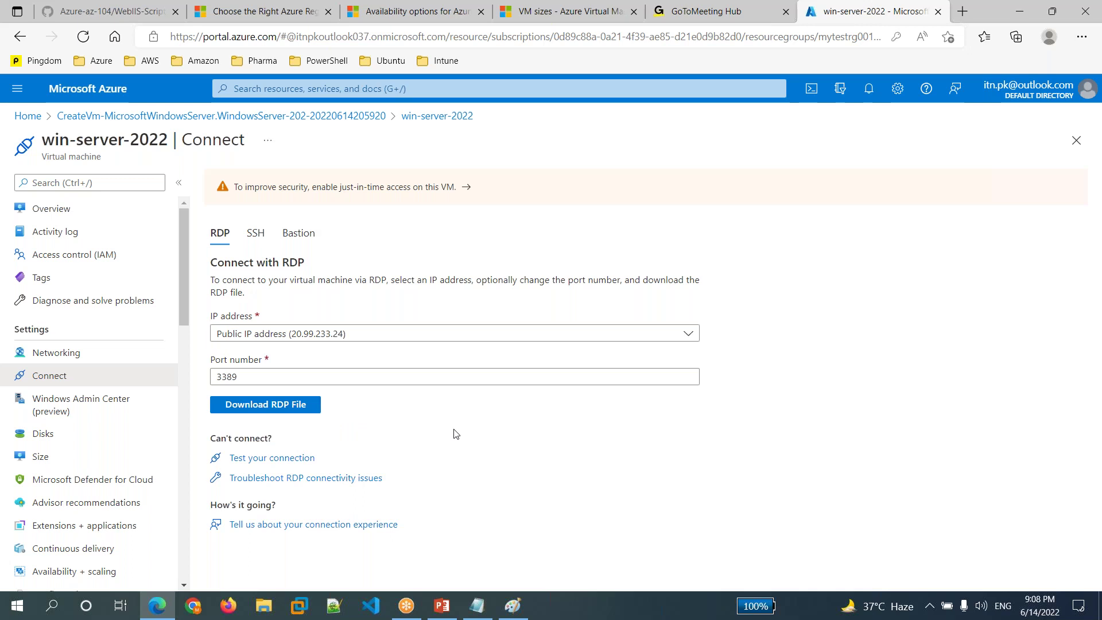
key("super+r")
type("mstsc")
key("Return")
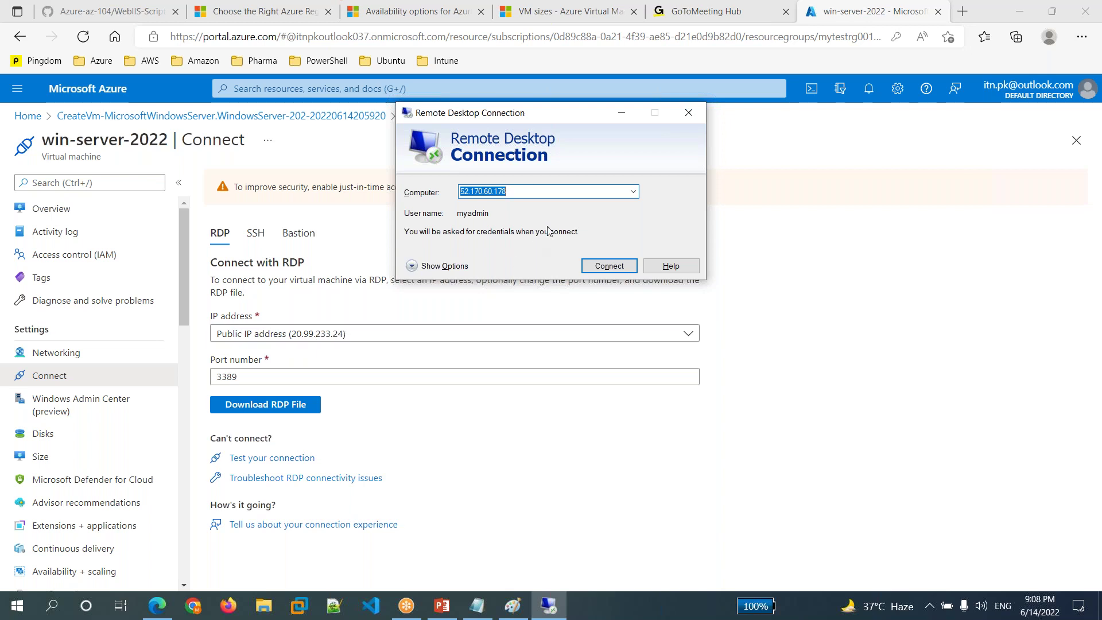
- Connect to 20.99.233.24 with the administrator user name and password, accepting the certificate warning
type("20")
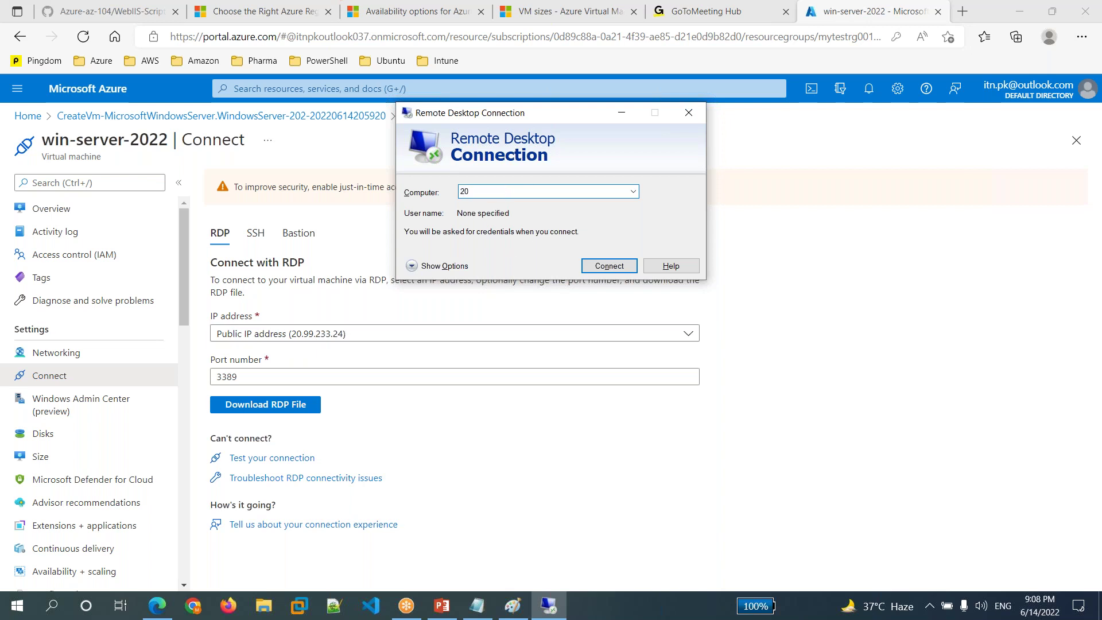
type(".99.233.24")
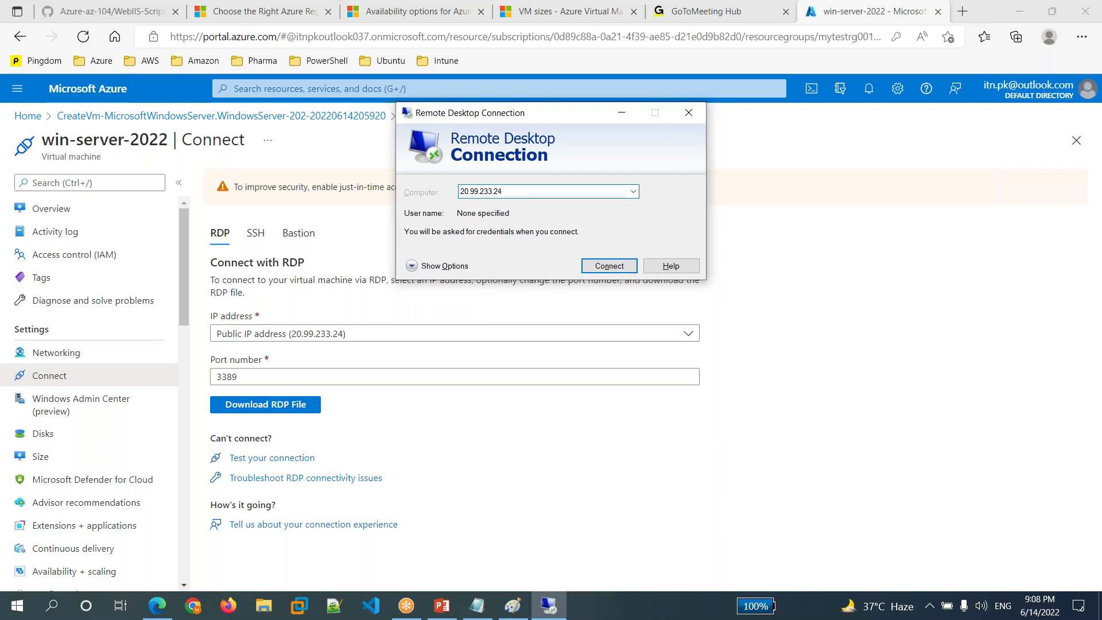
key("Return")
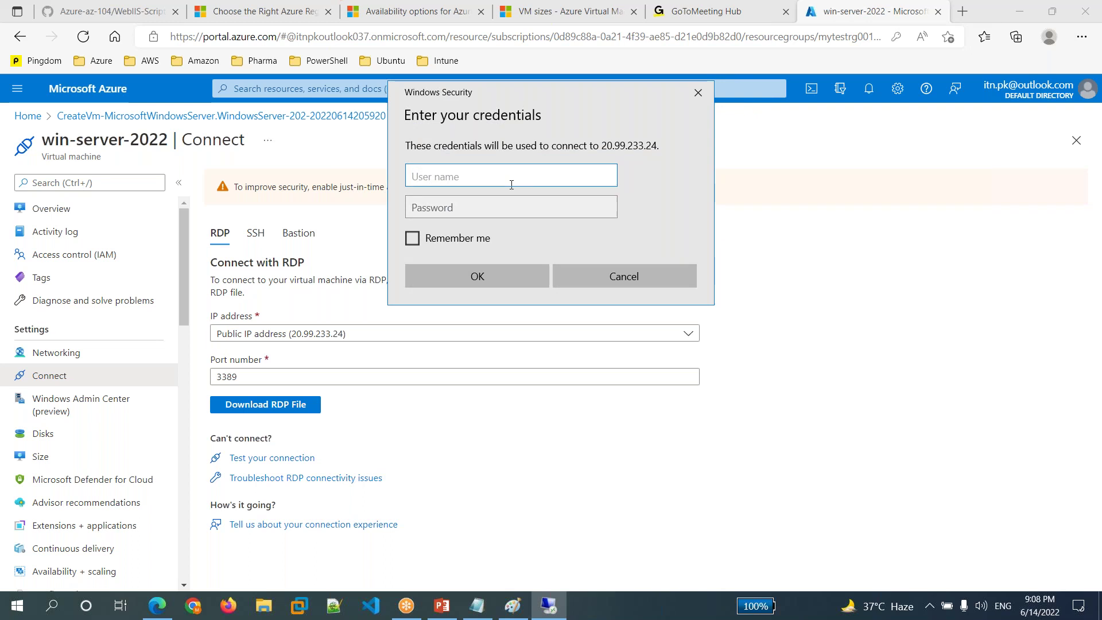
type("myadmin")
key("Tab")
type("*********")
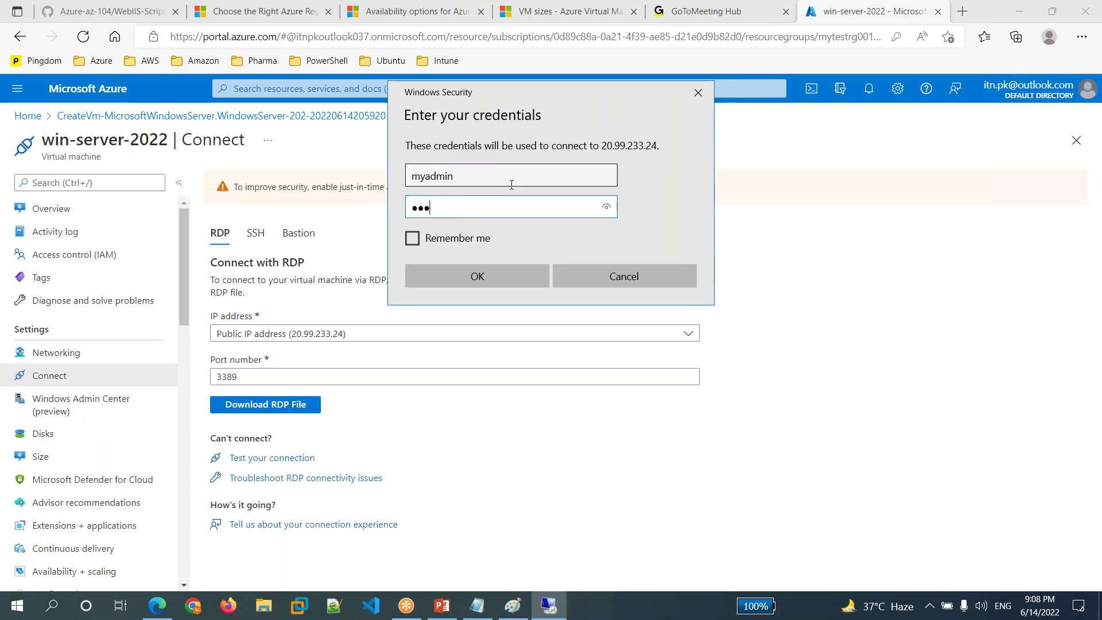
type("*****")
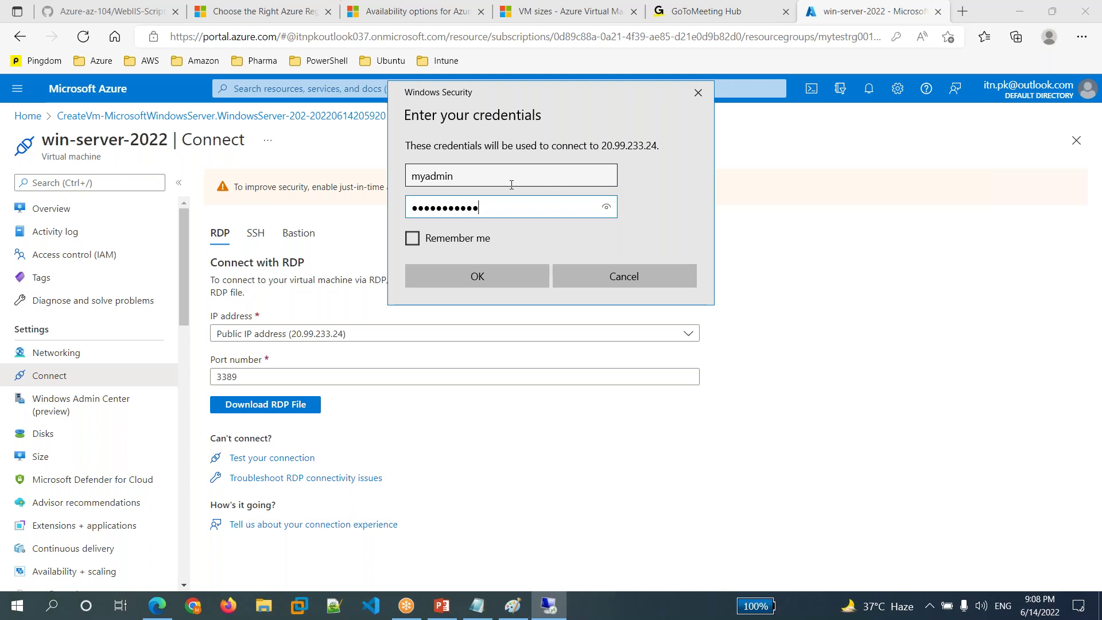
left_click(497, 279)
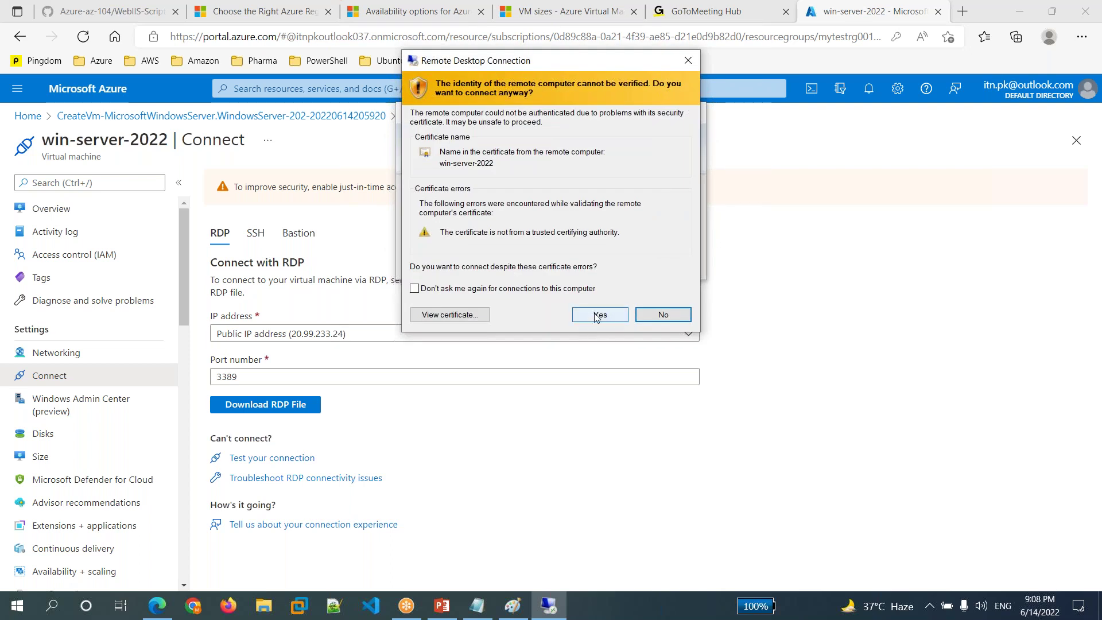
left_click(599, 314)
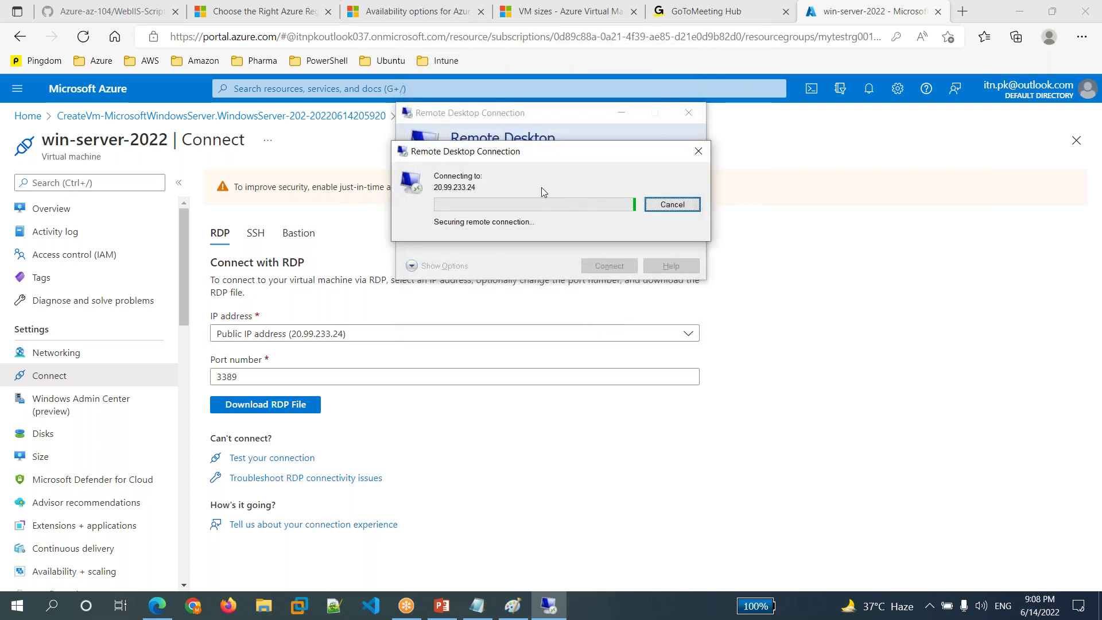